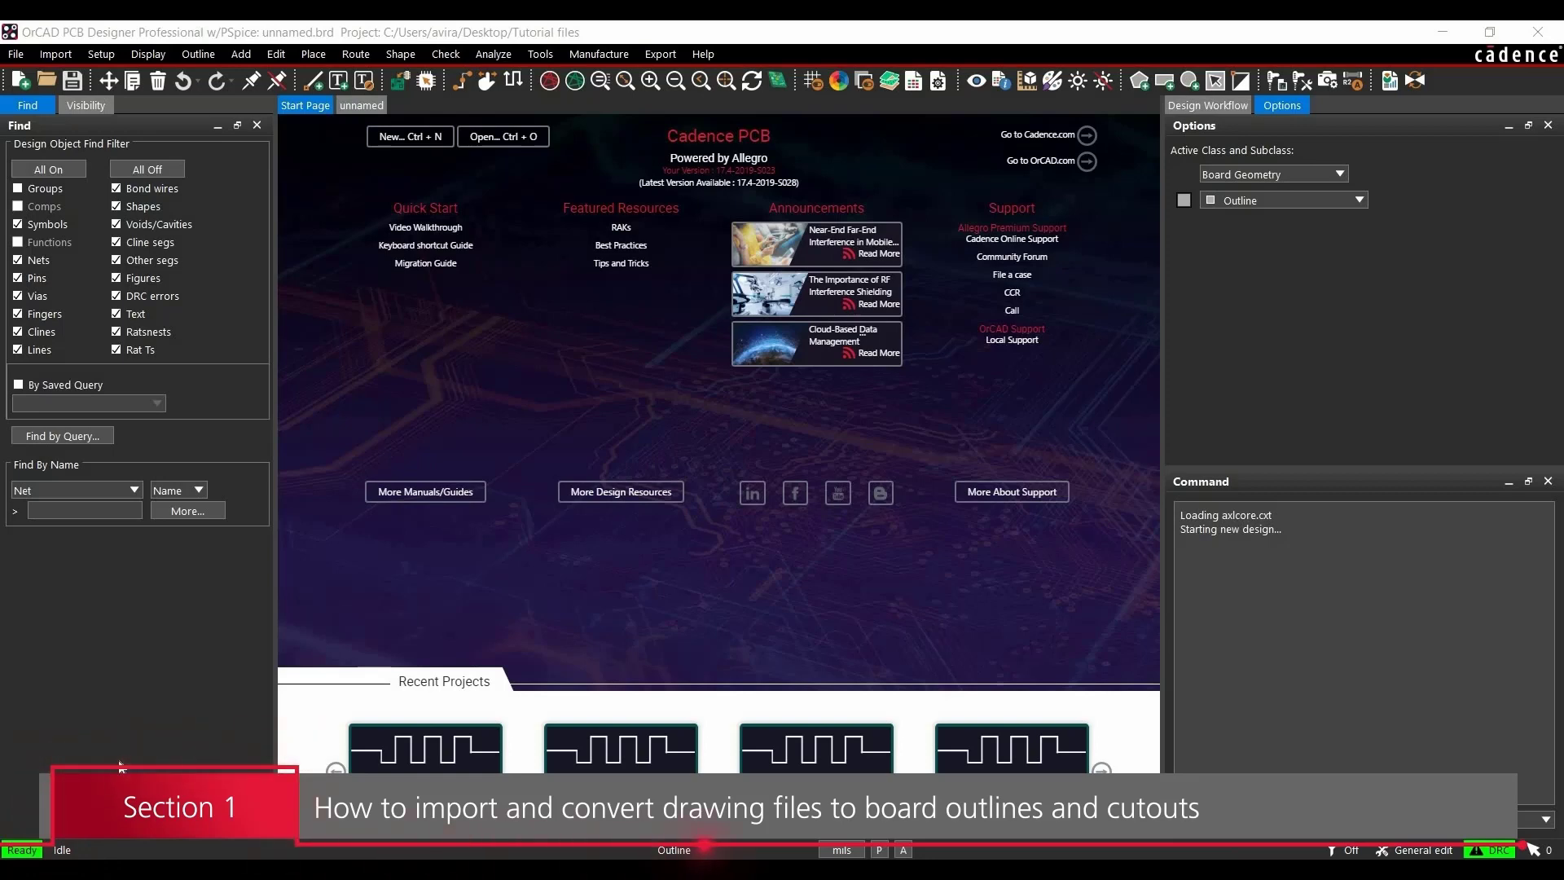
Create a new Board drawing named demo1 in the Desktop's Tutorial files folder, accepting the default design parameters
click(16, 54)
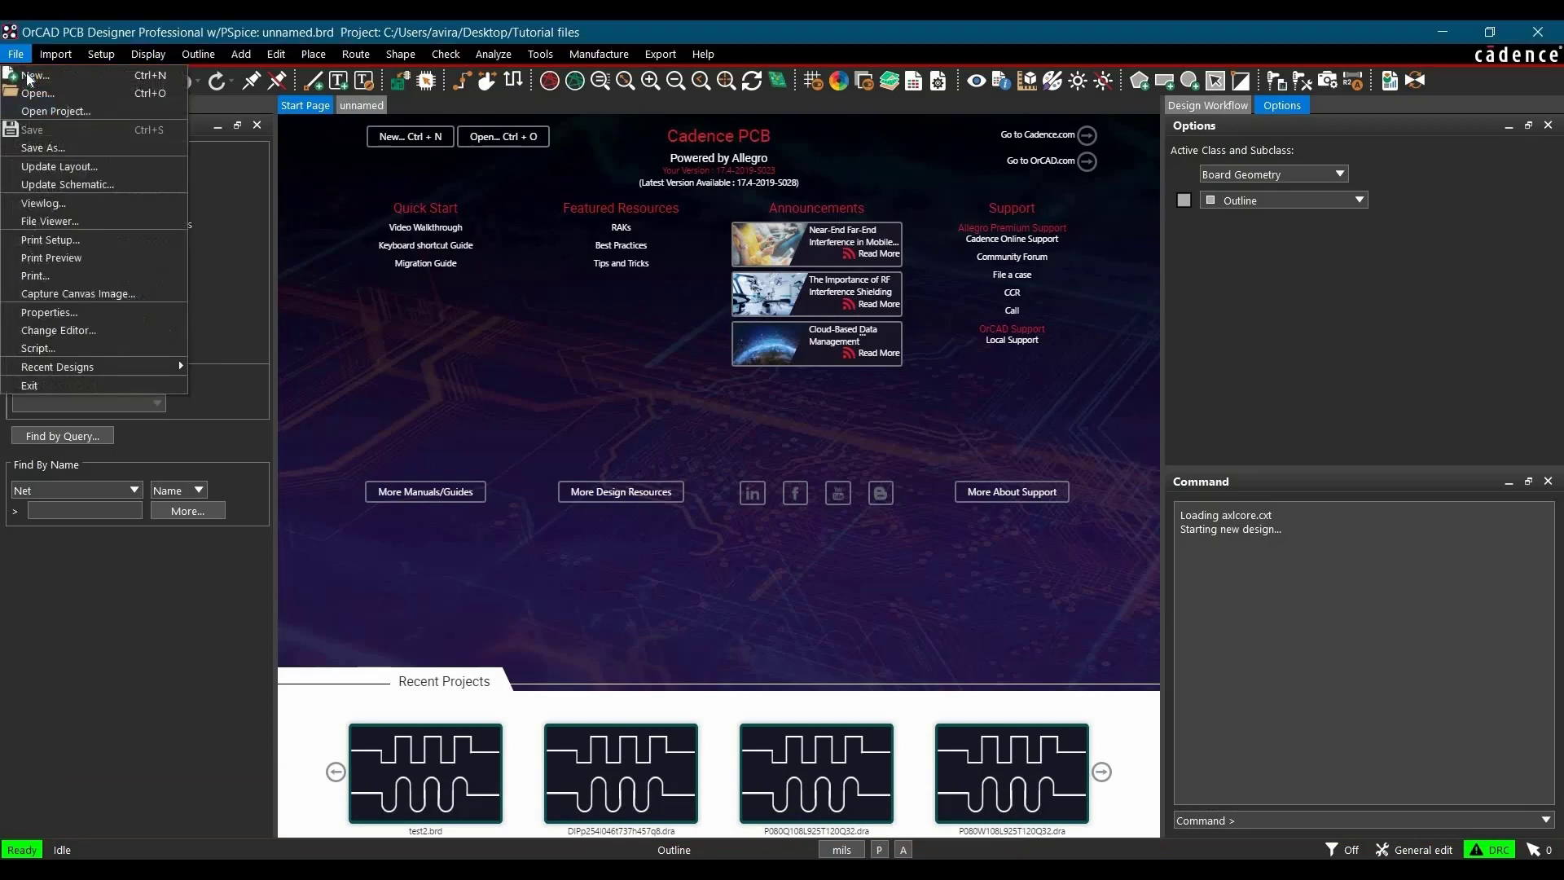
click(33, 75)
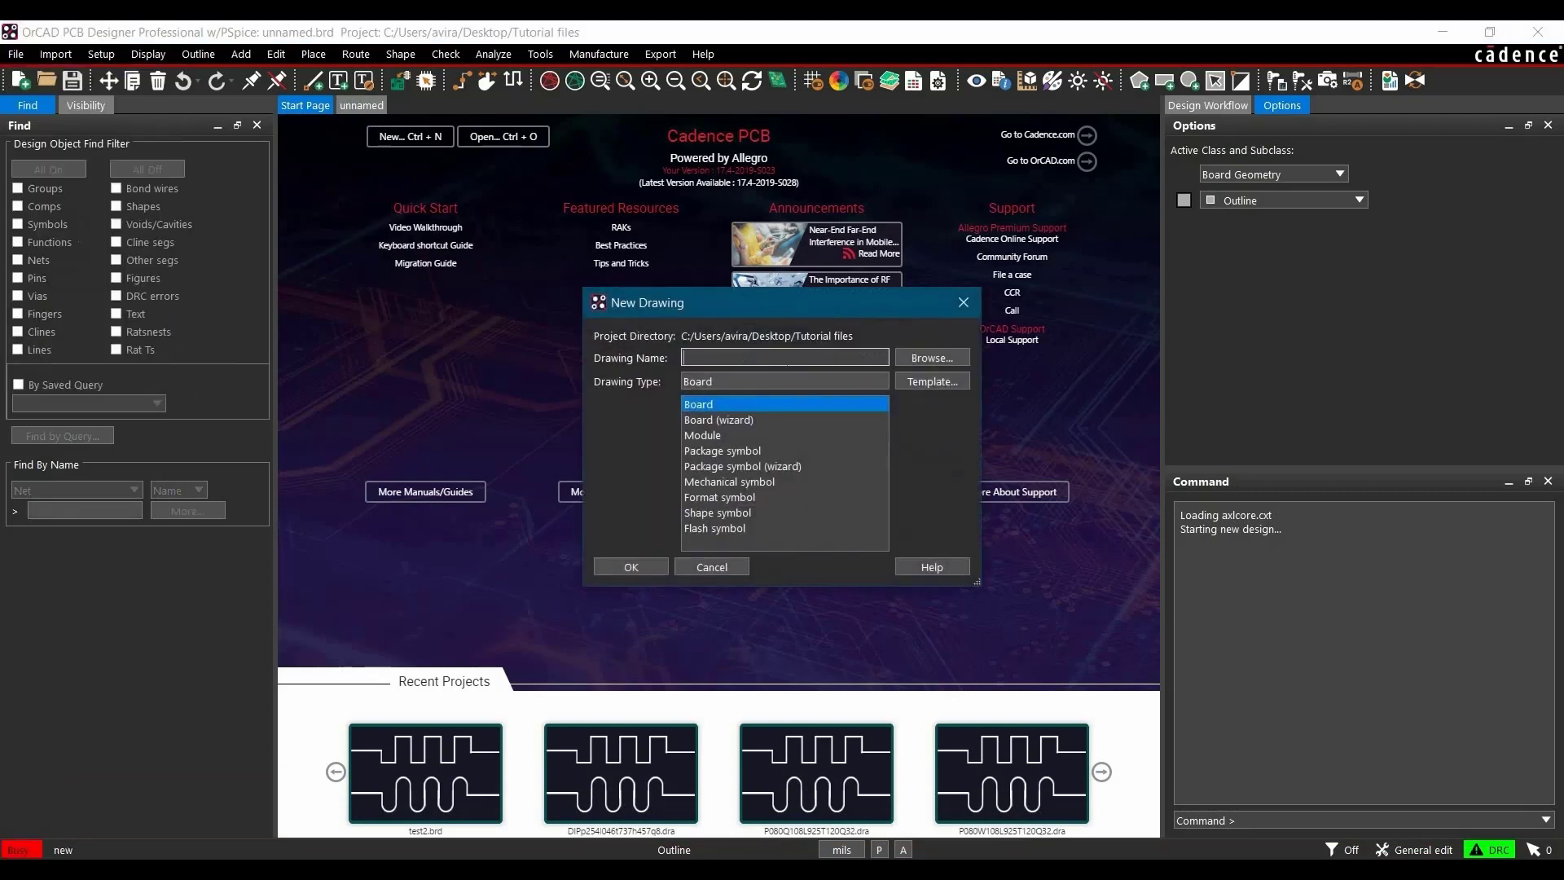
click(916, 382)
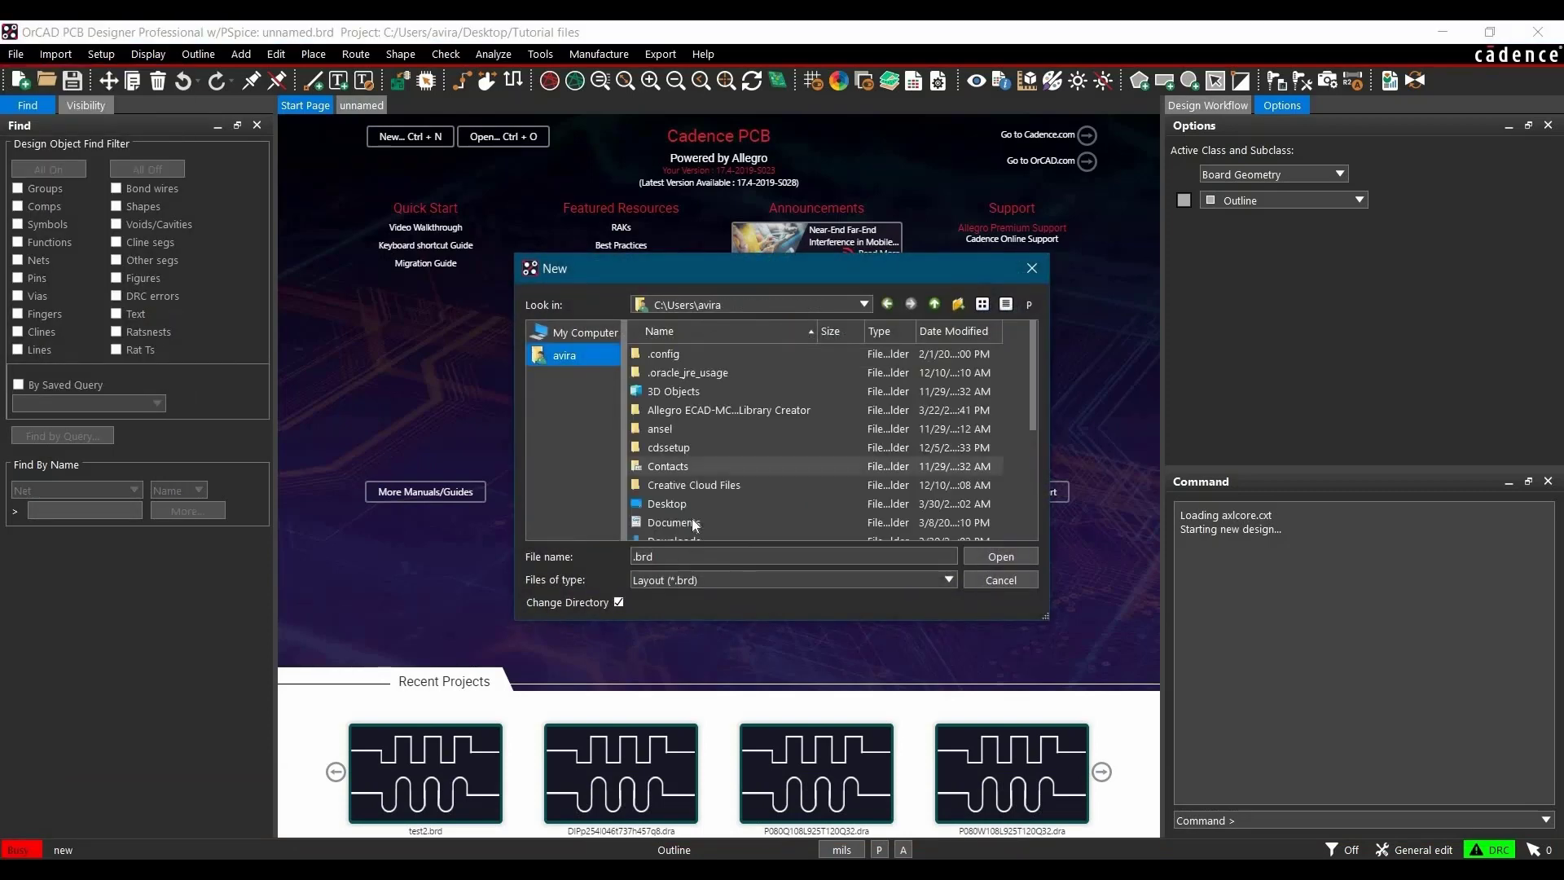
double_click(692, 507)
double_click(679, 355)
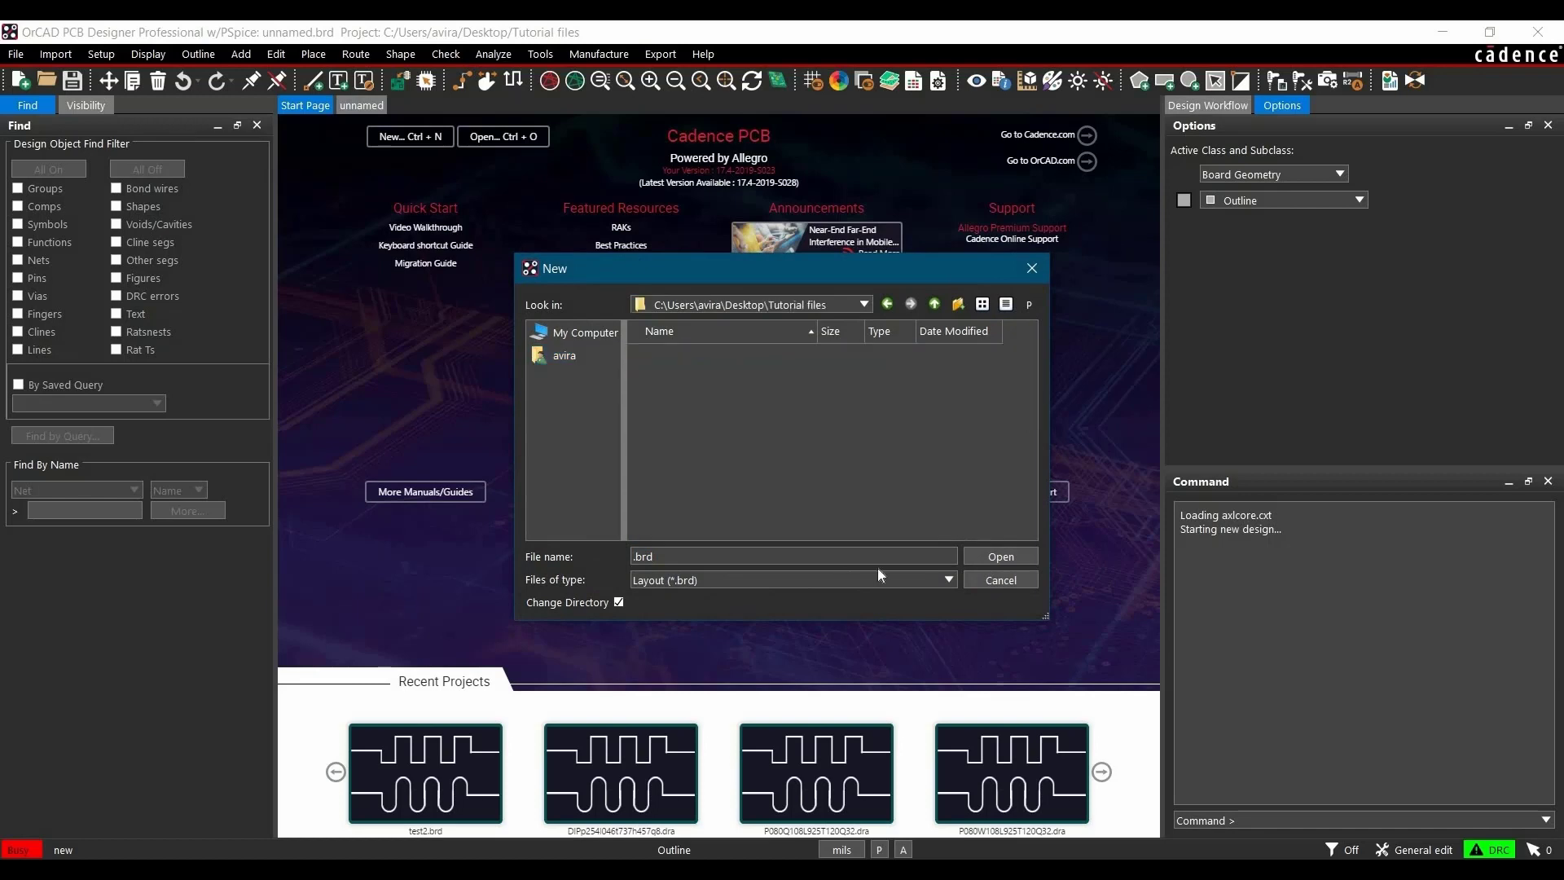
click(970, 556)
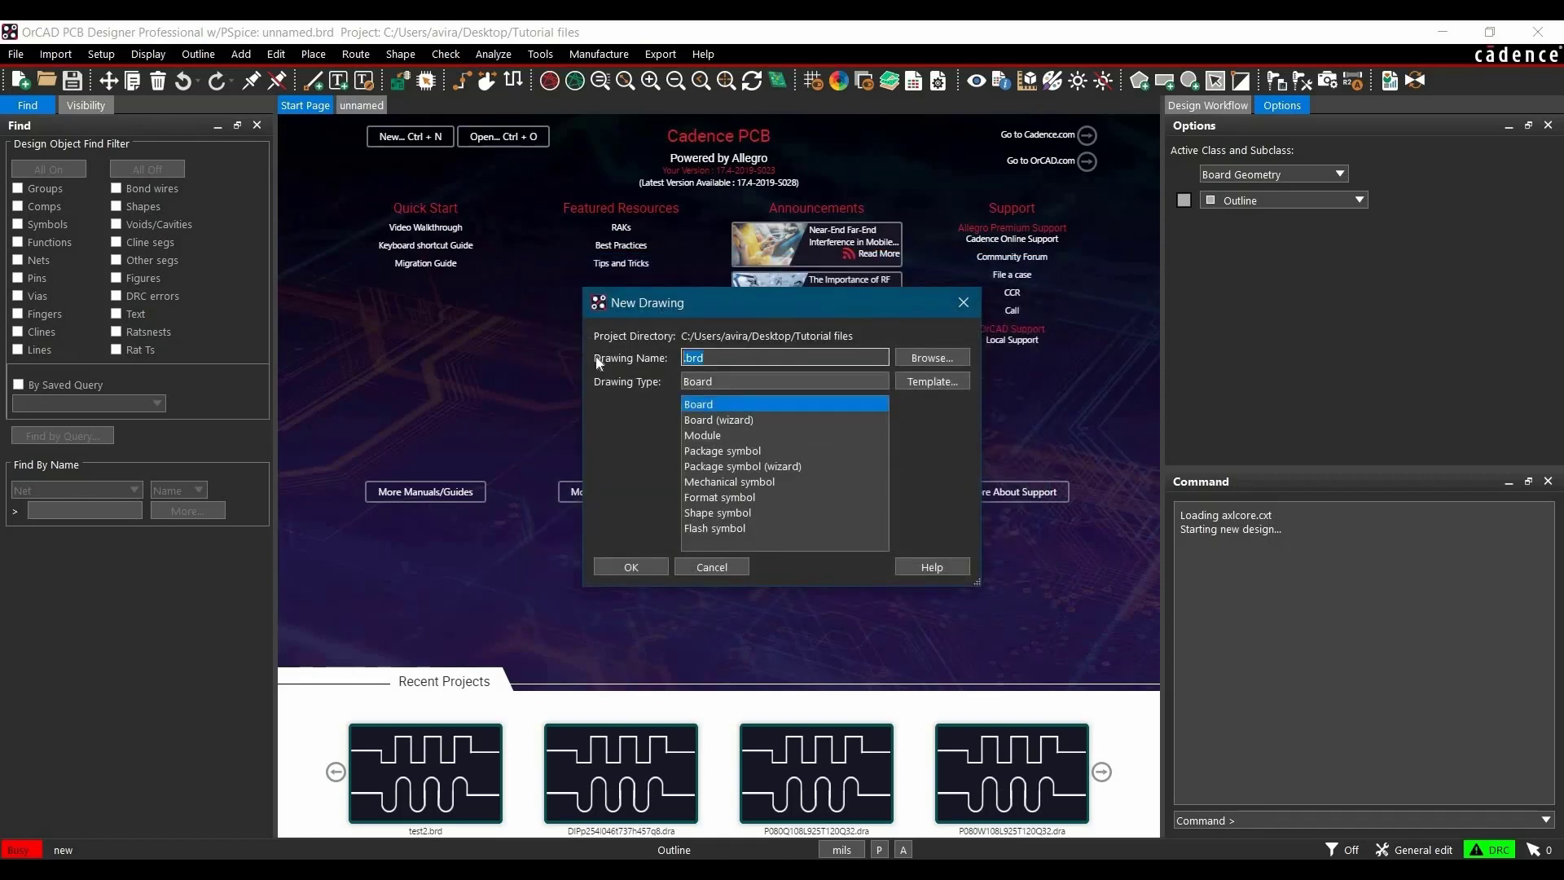
text(demo1)
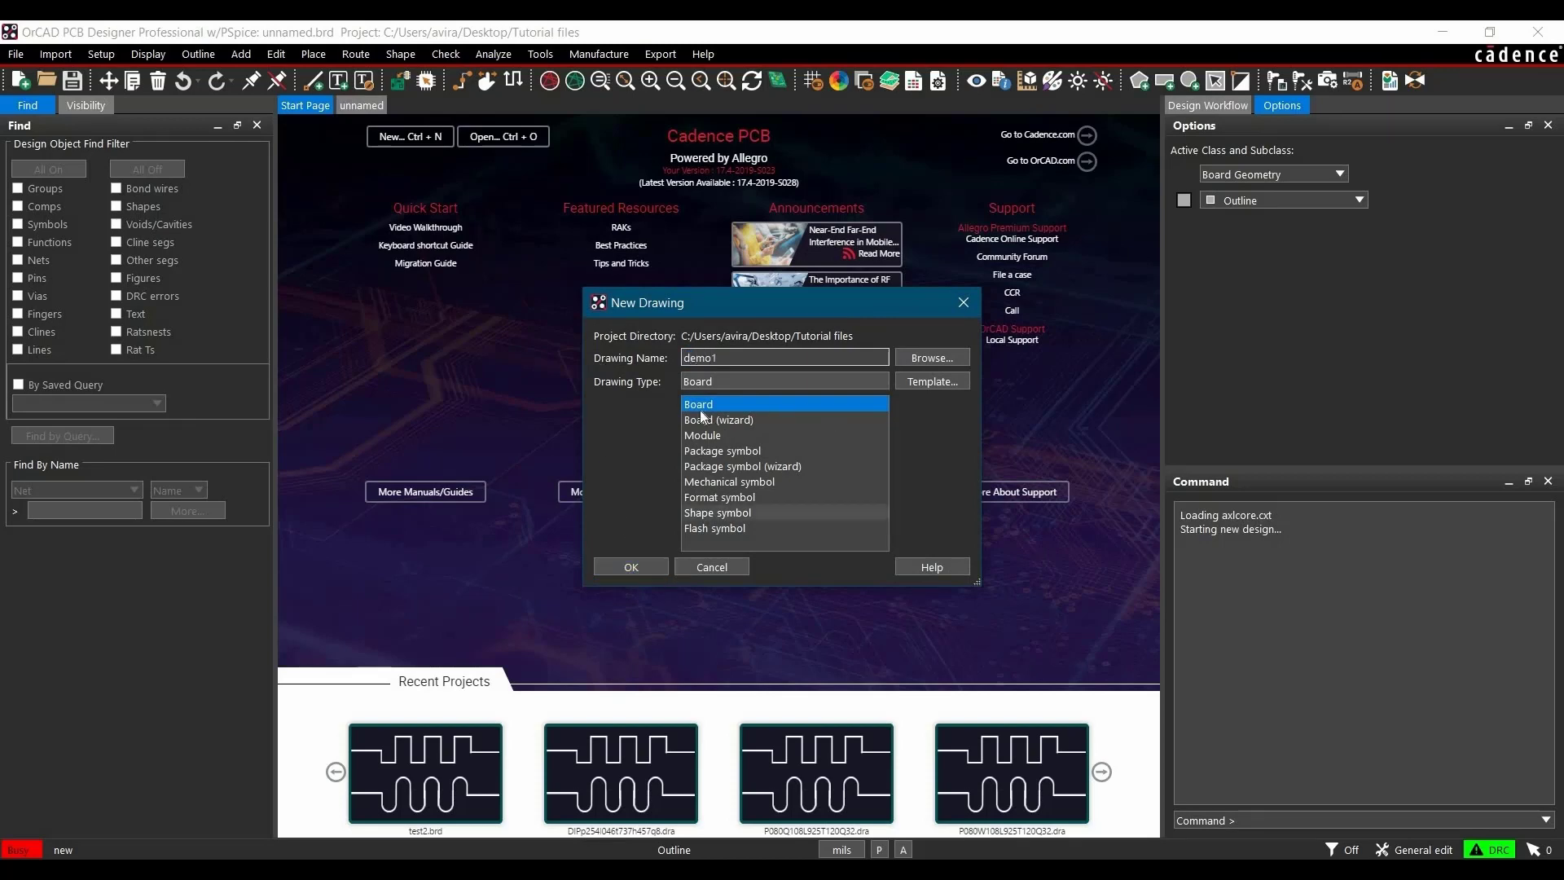
click(632, 566)
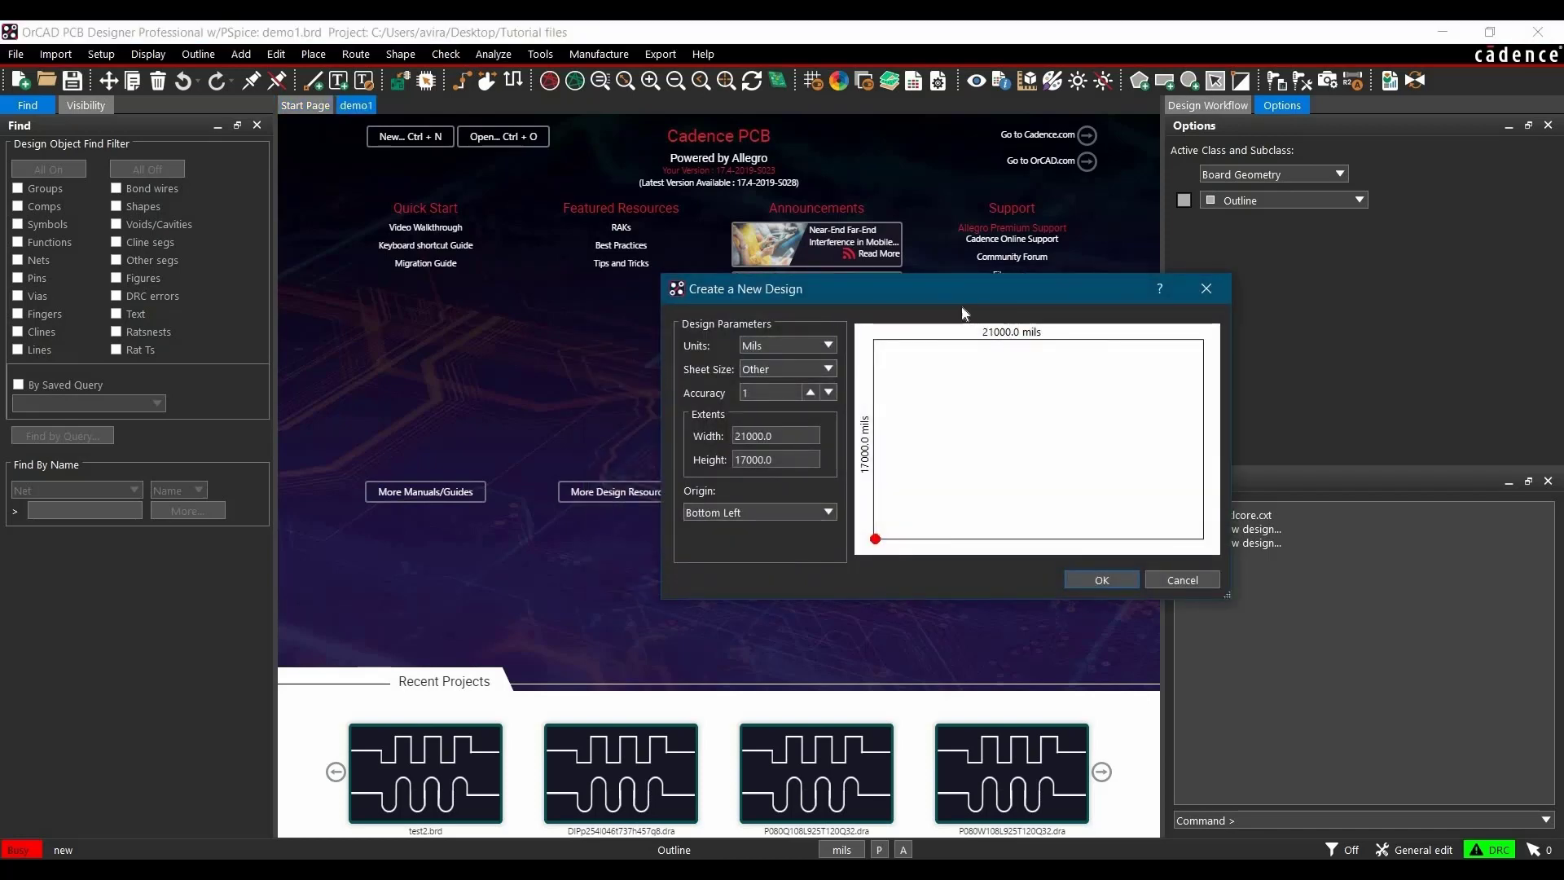
drag(863, 286, 624, 269)
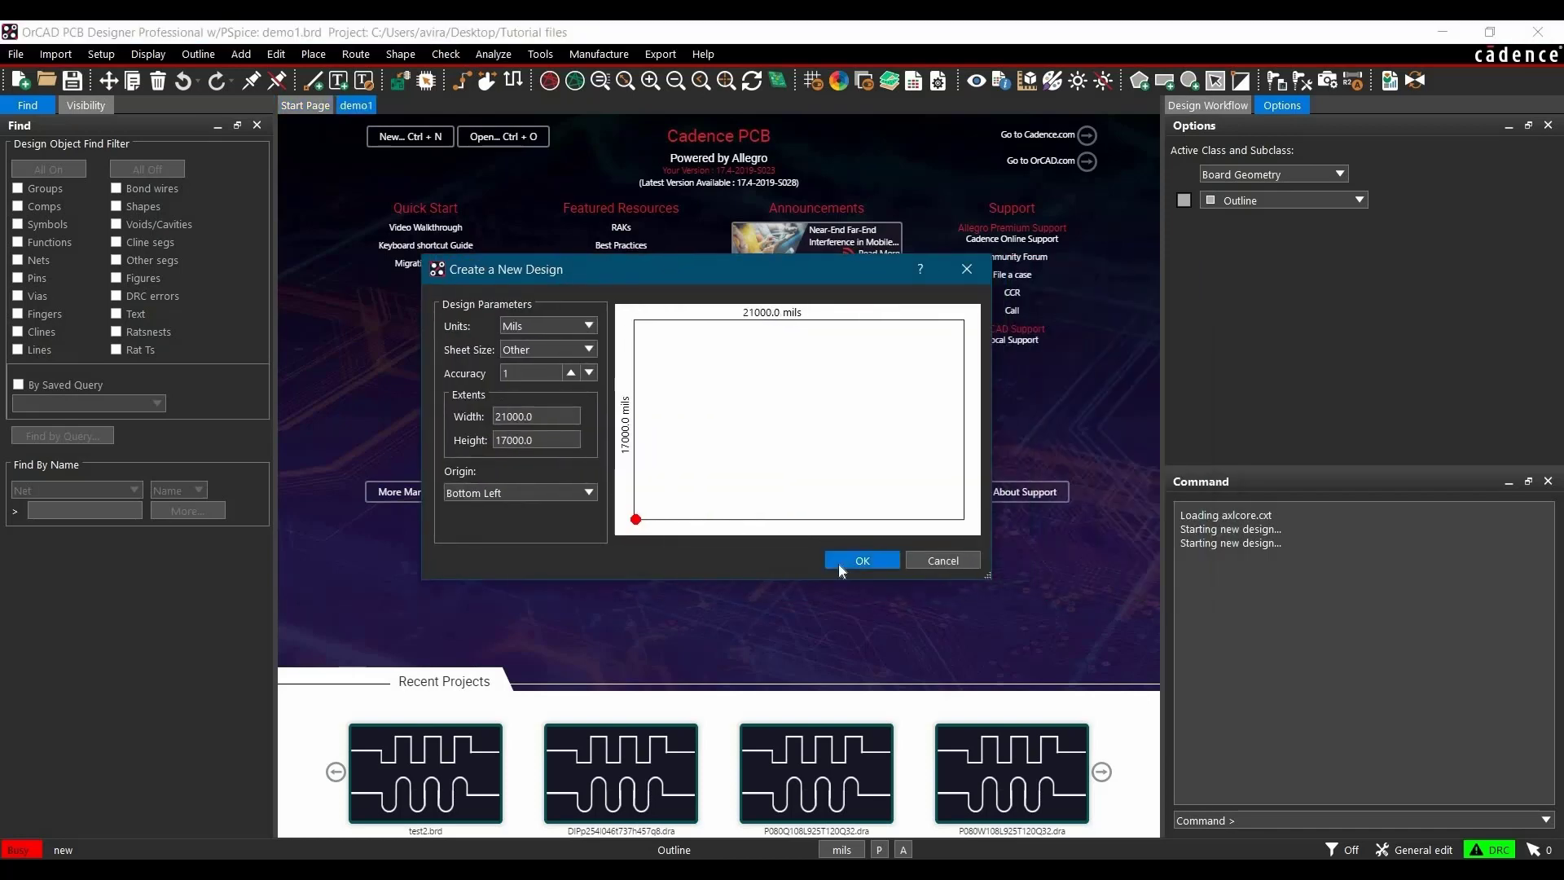
click(860, 562)
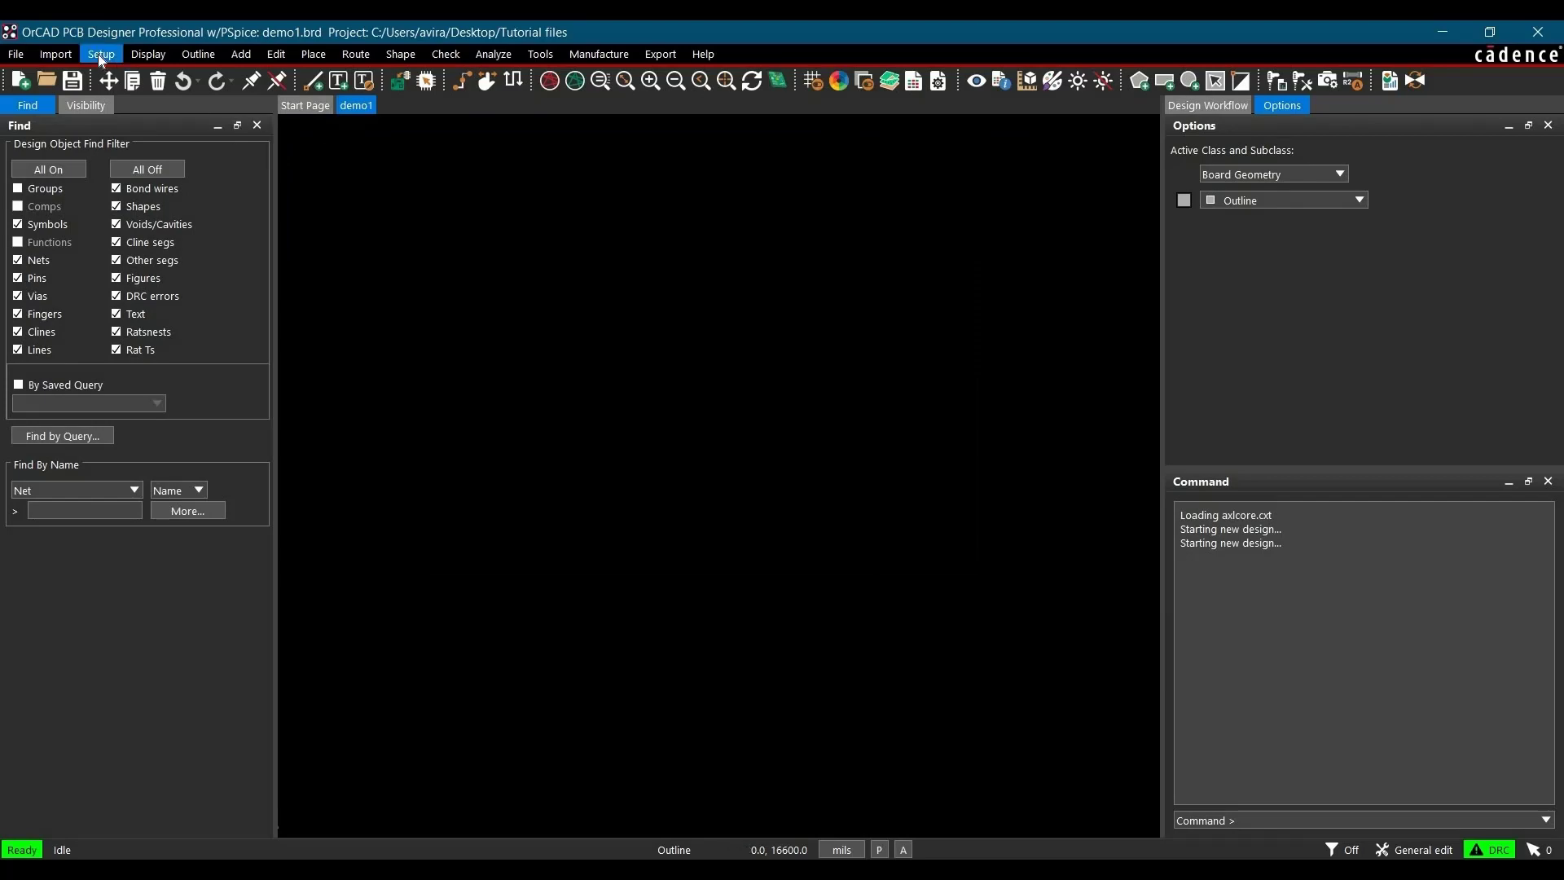
Set the user units to Millimeter in the design parameters and acknowledge the accuracy notice
click(98, 54)
click(105, 92)
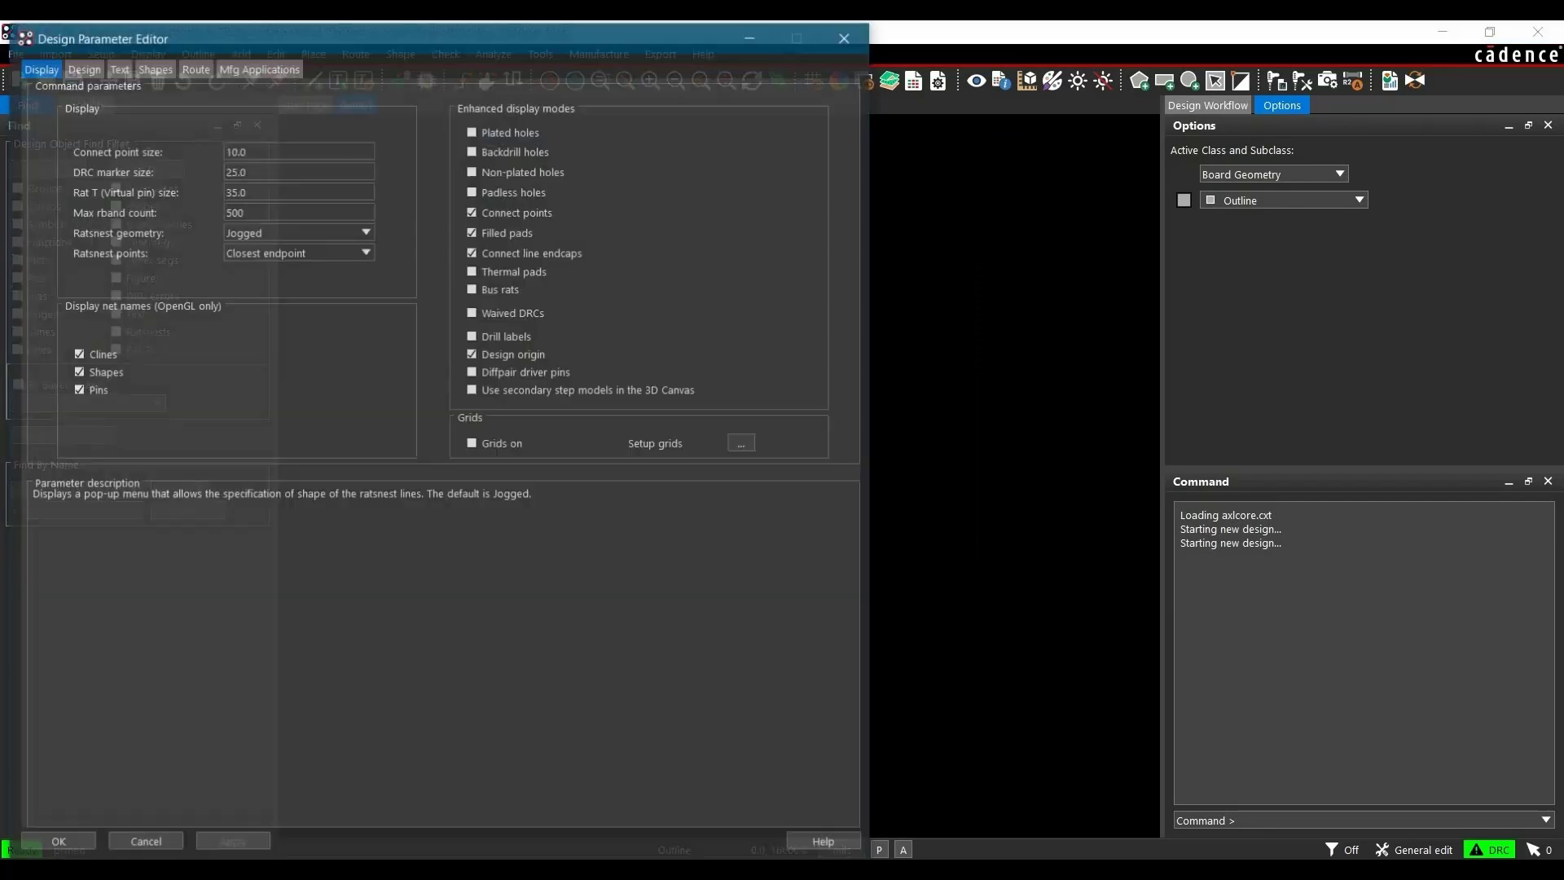
click(85, 72)
click(243, 140)
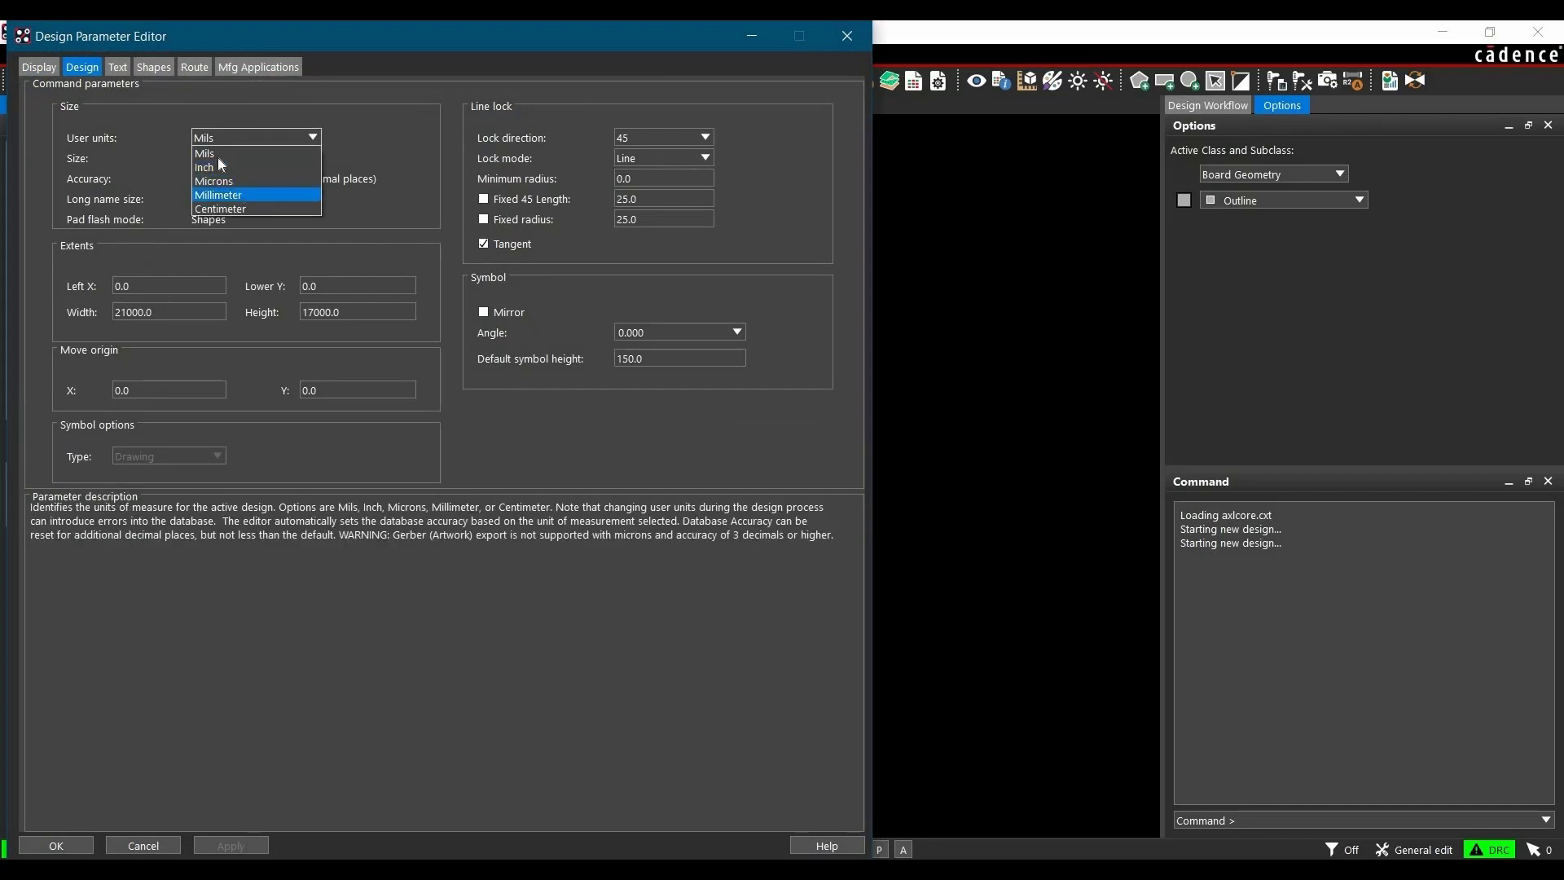
click(220, 192)
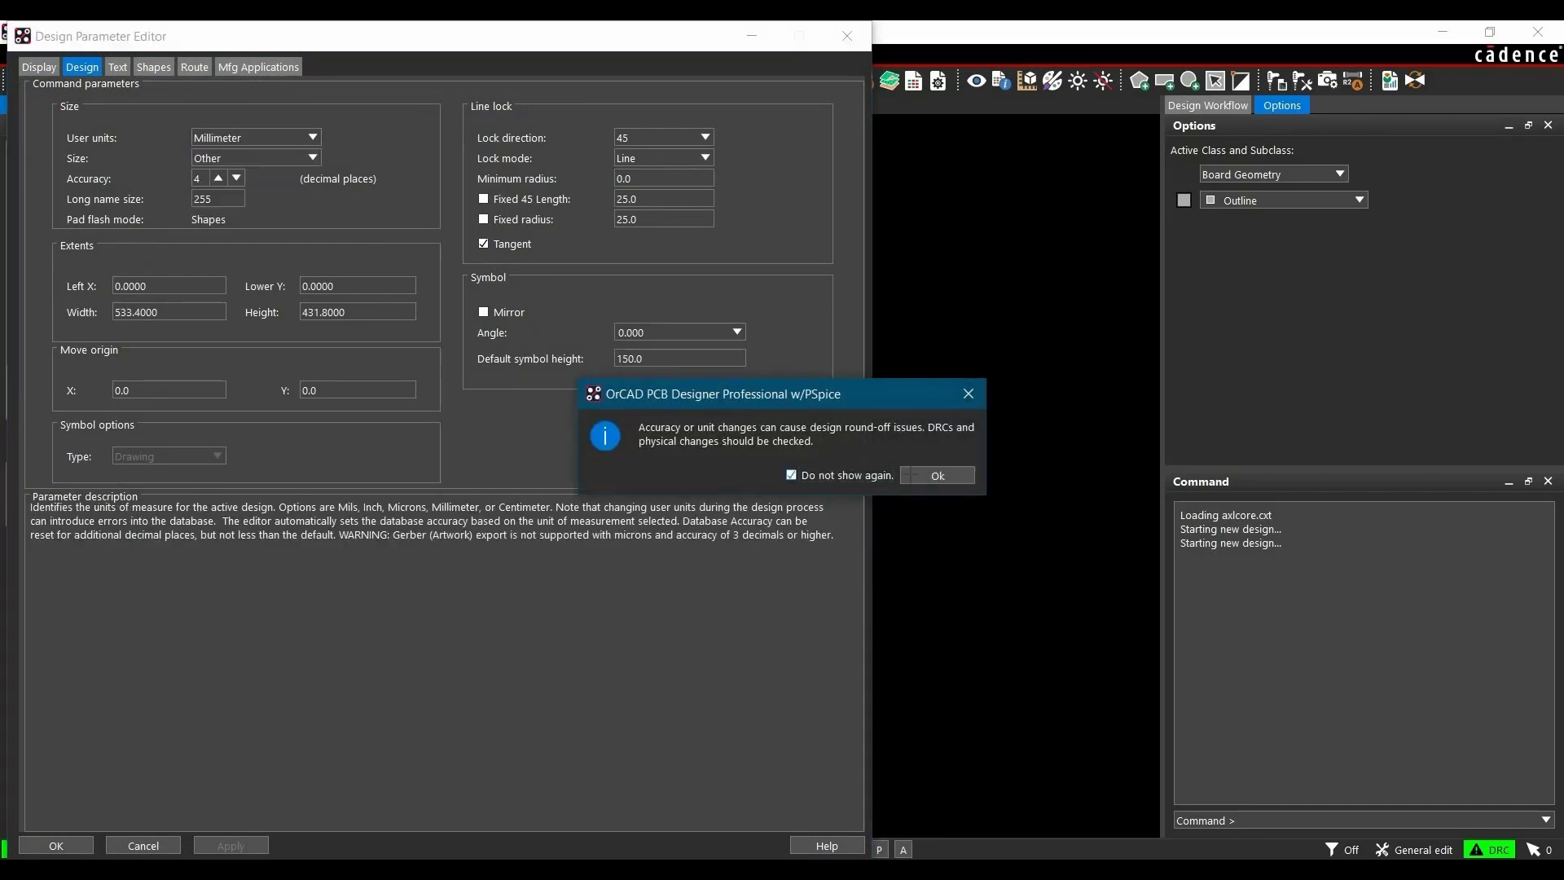
click(929, 476)
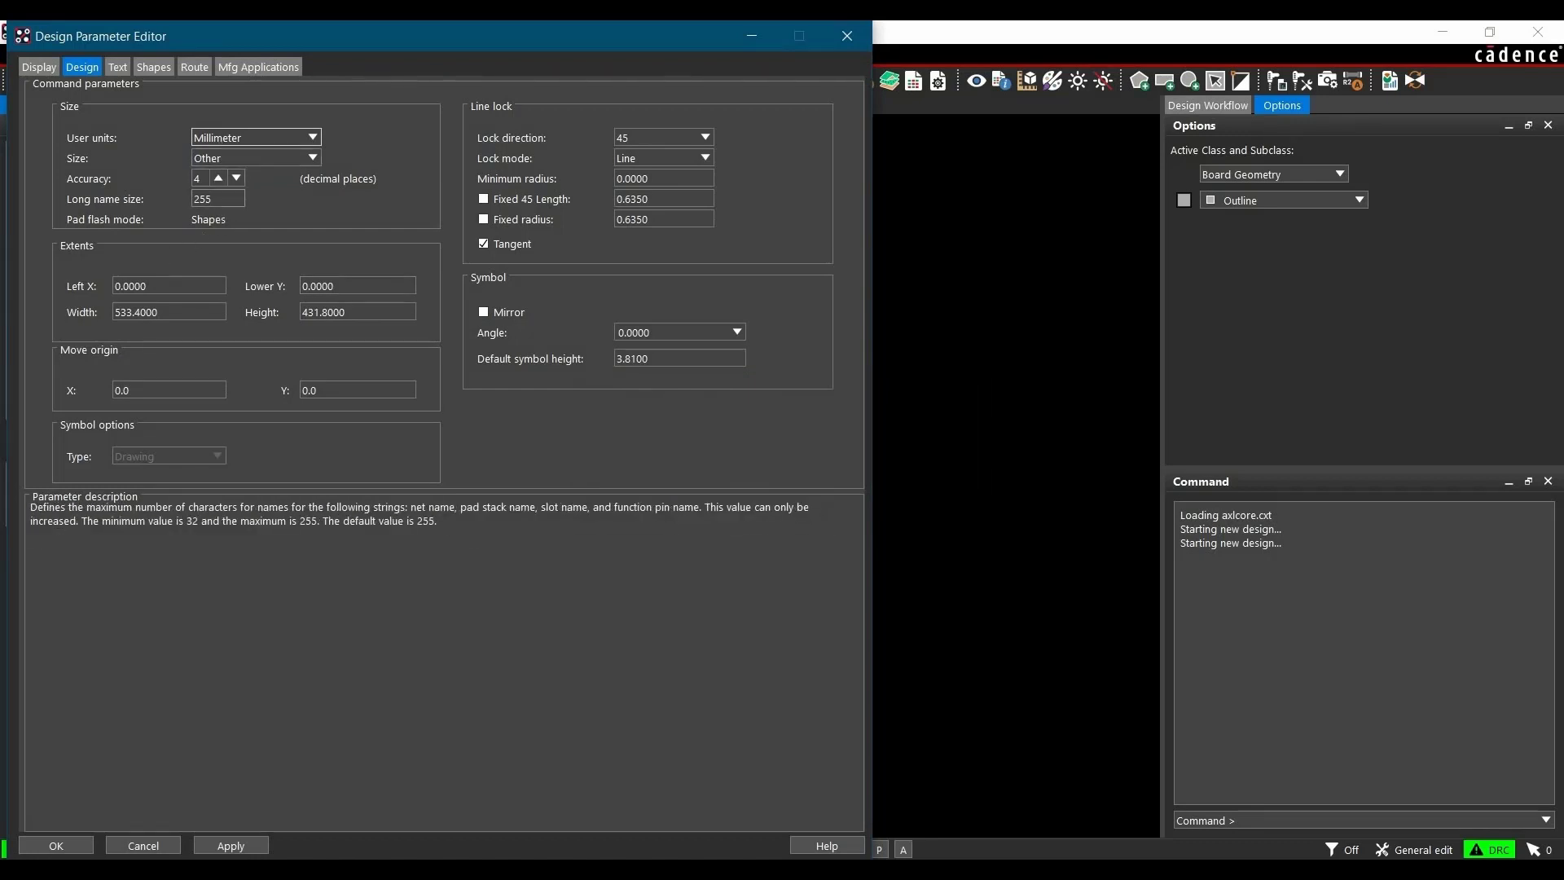
Set the drawing extents' Left X and Lower Y to -150 mm each
click(163, 285)
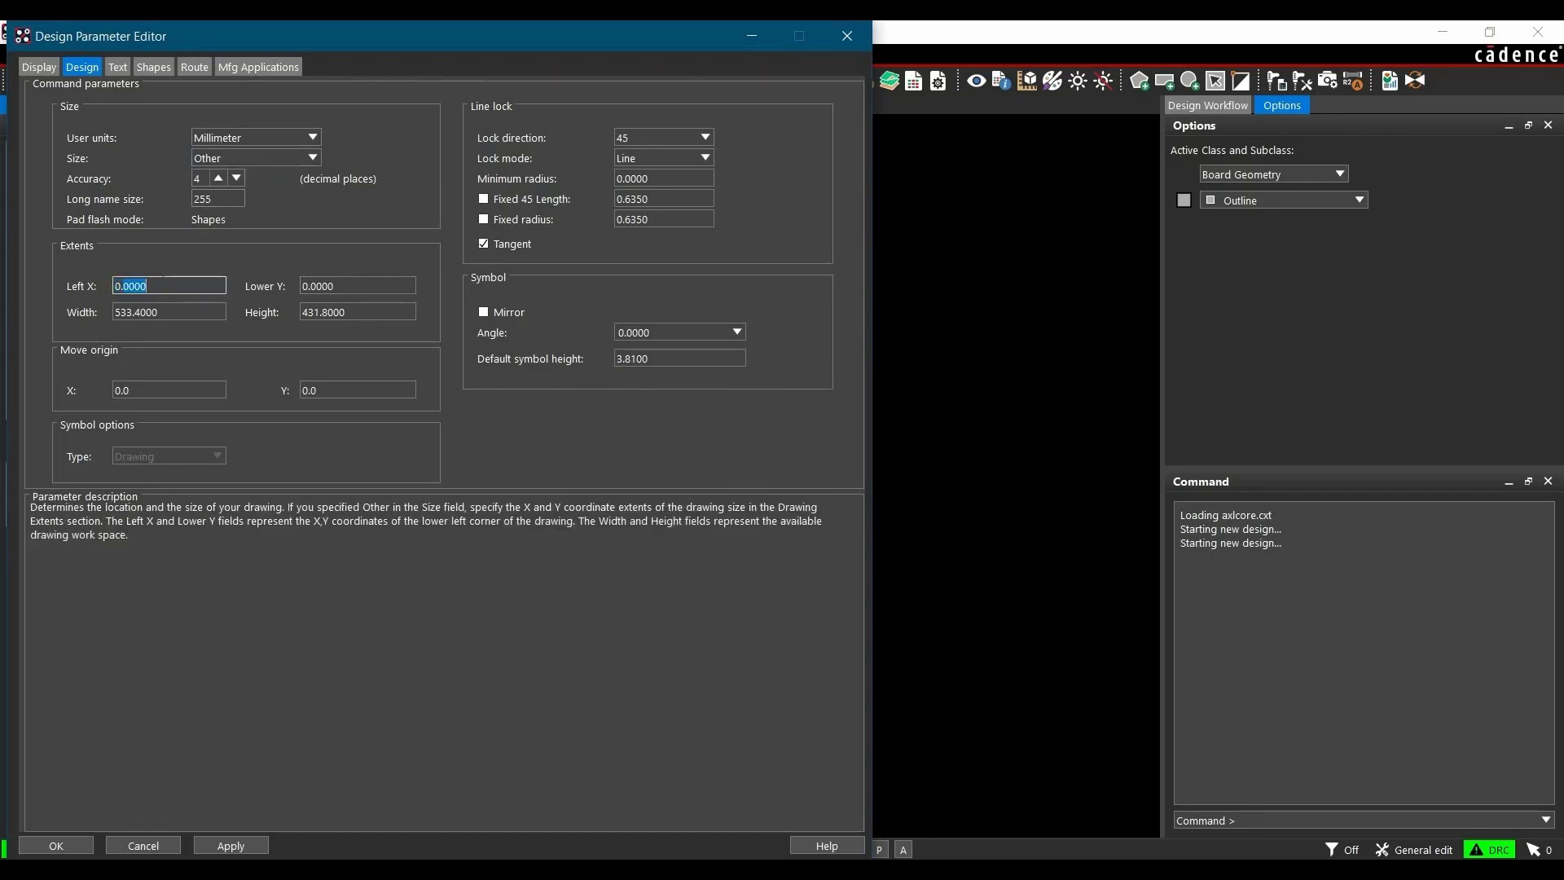
click(147, 285)
drag(163, 285, 36, 289)
key(BackSpace)
text(-150)
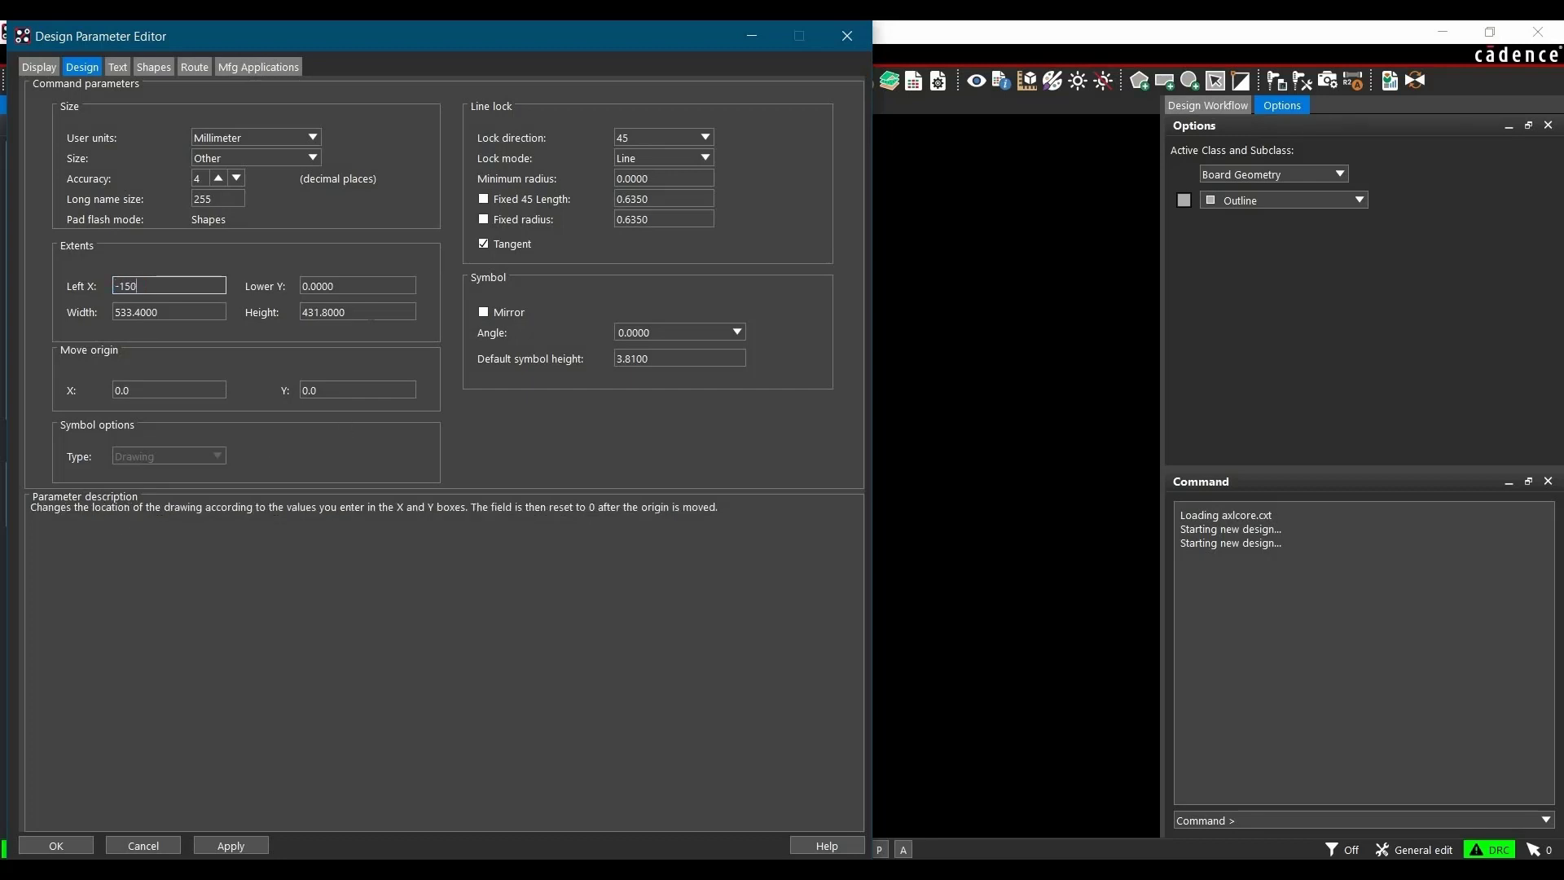
key(Tab)
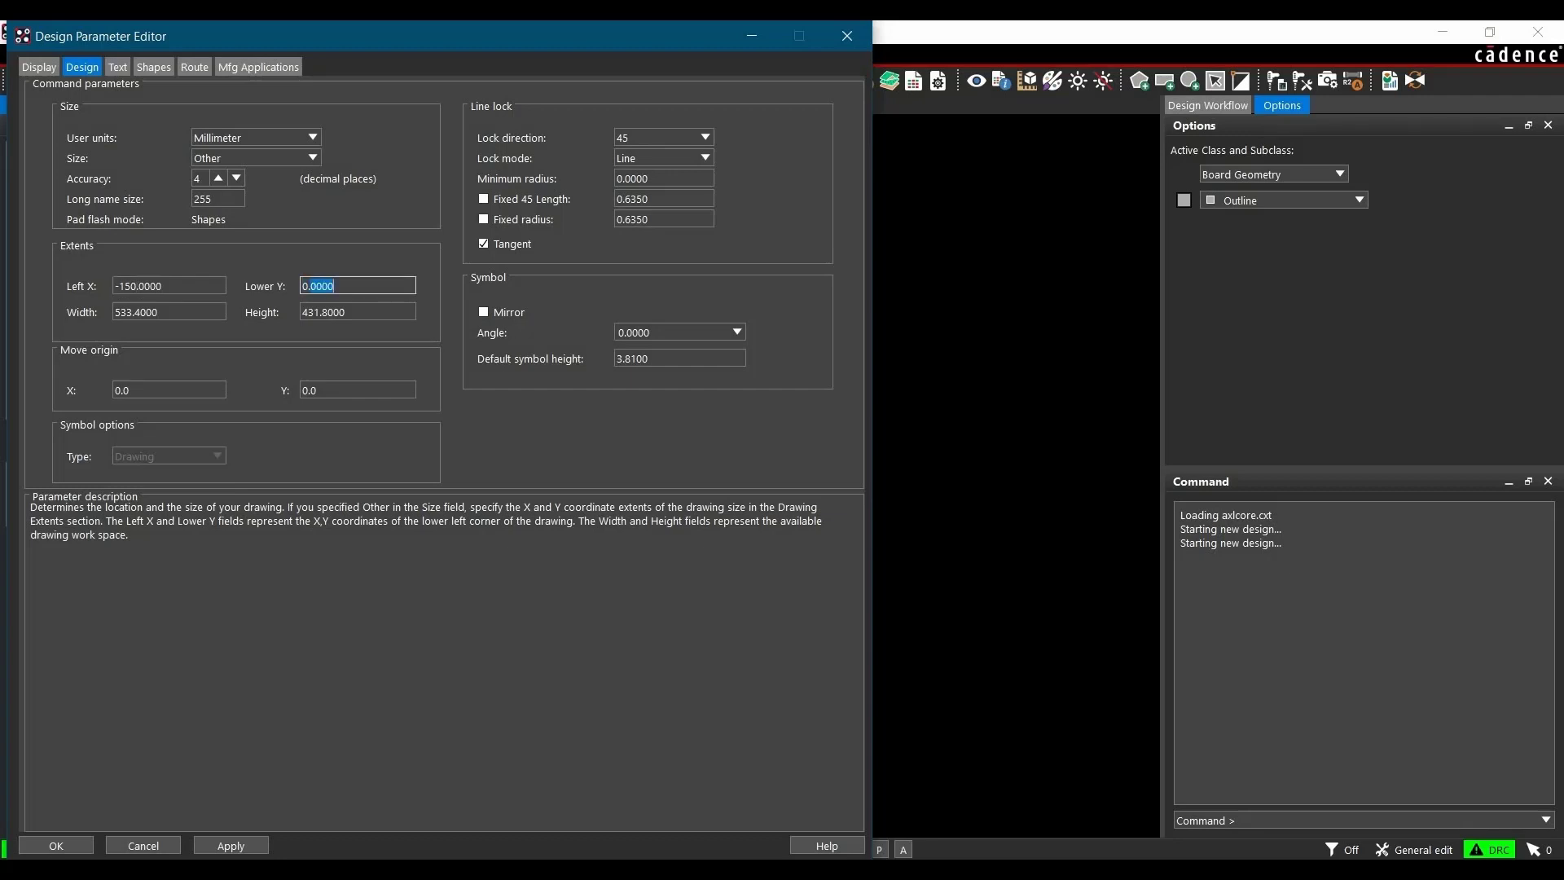
text(-150)
Set the drawing size to A4, then apply the design parameters and close the editor
click(202, 163)
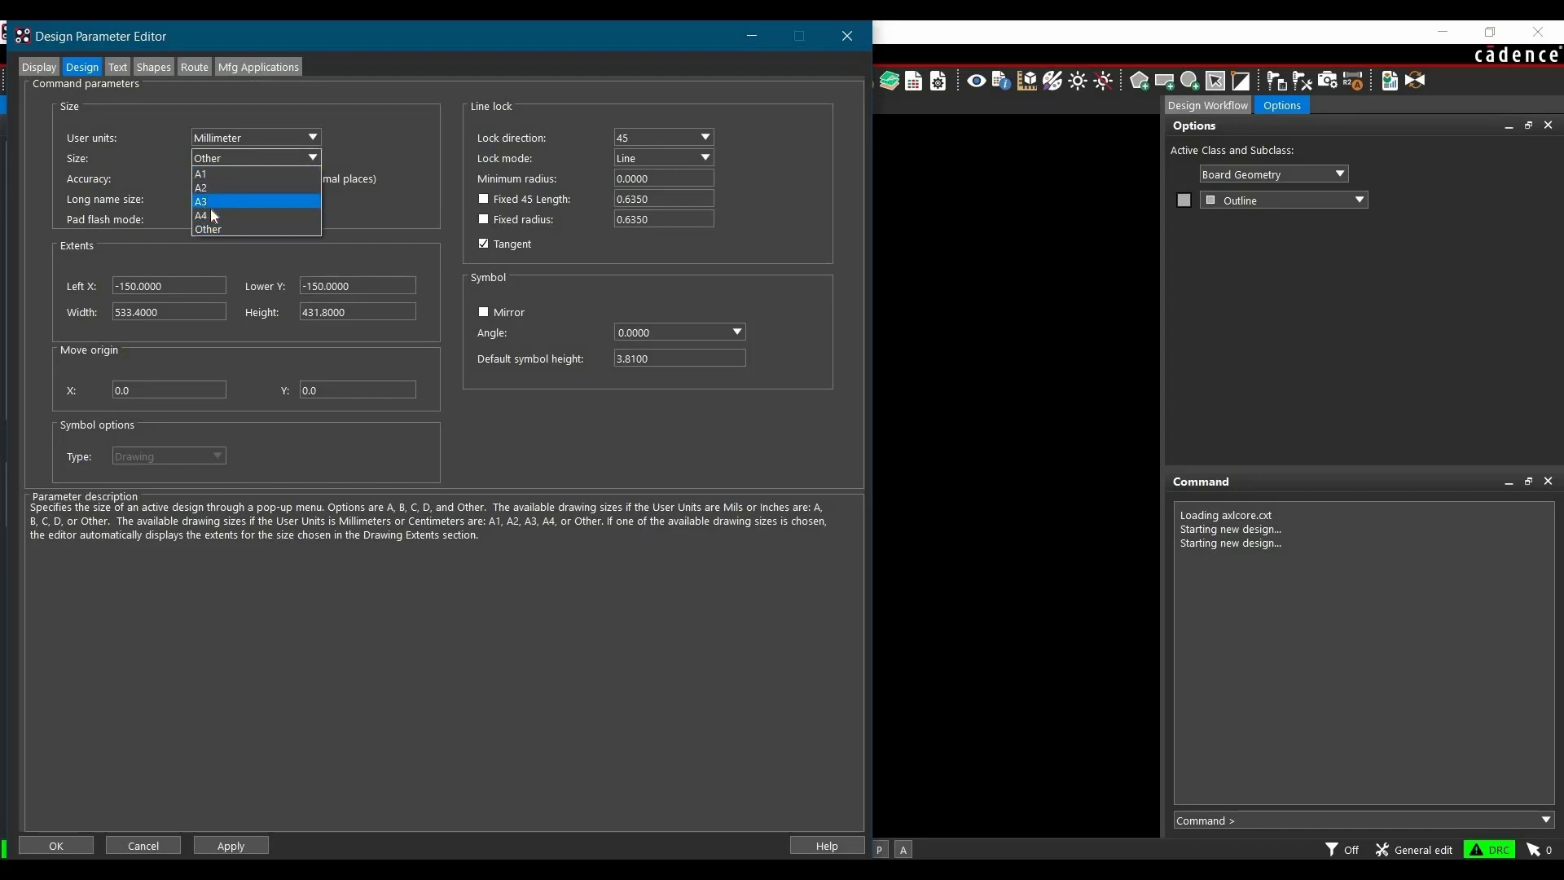
click(202, 215)
click(230, 845)
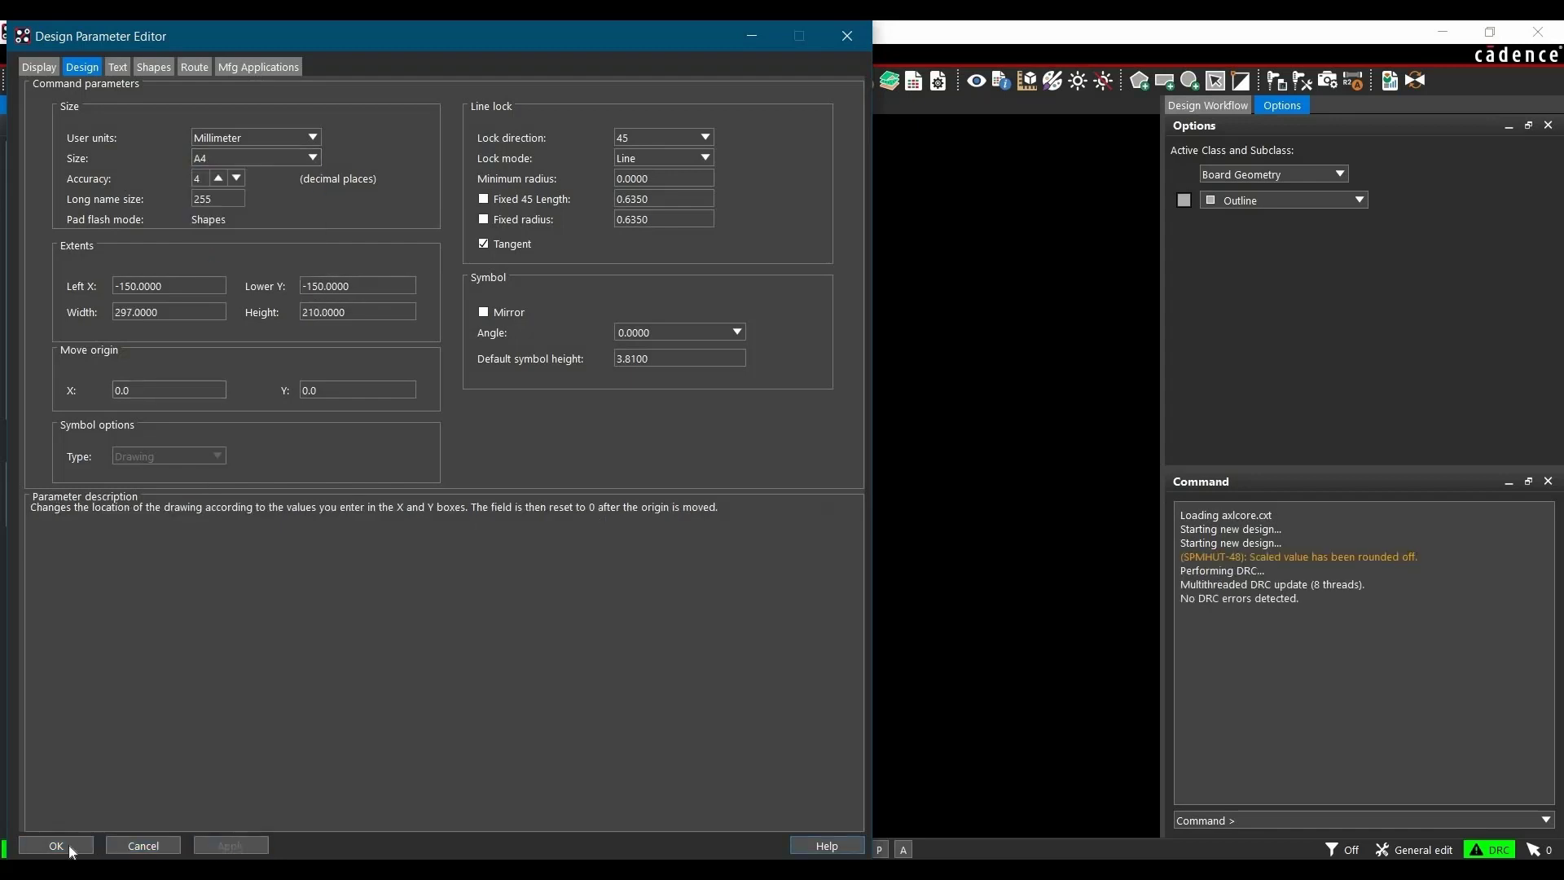
click(56, 846)
scroll(746, 284, up, 4)
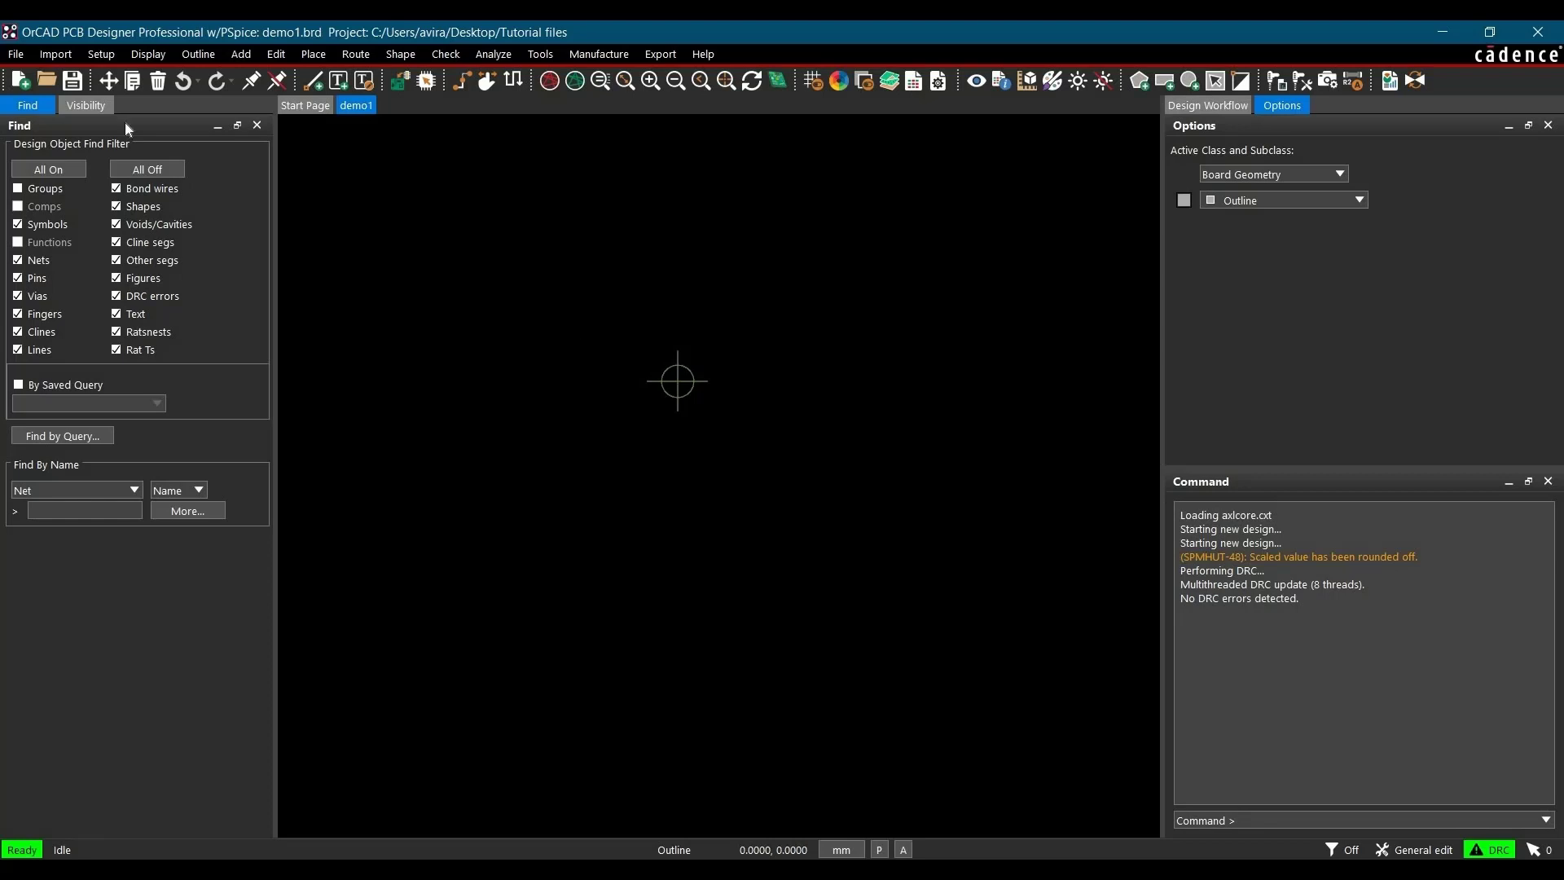
Set up a DXF import of Arduino UNO.dxf with units in INCHES and Incremental addition enabled
click(49, 56)
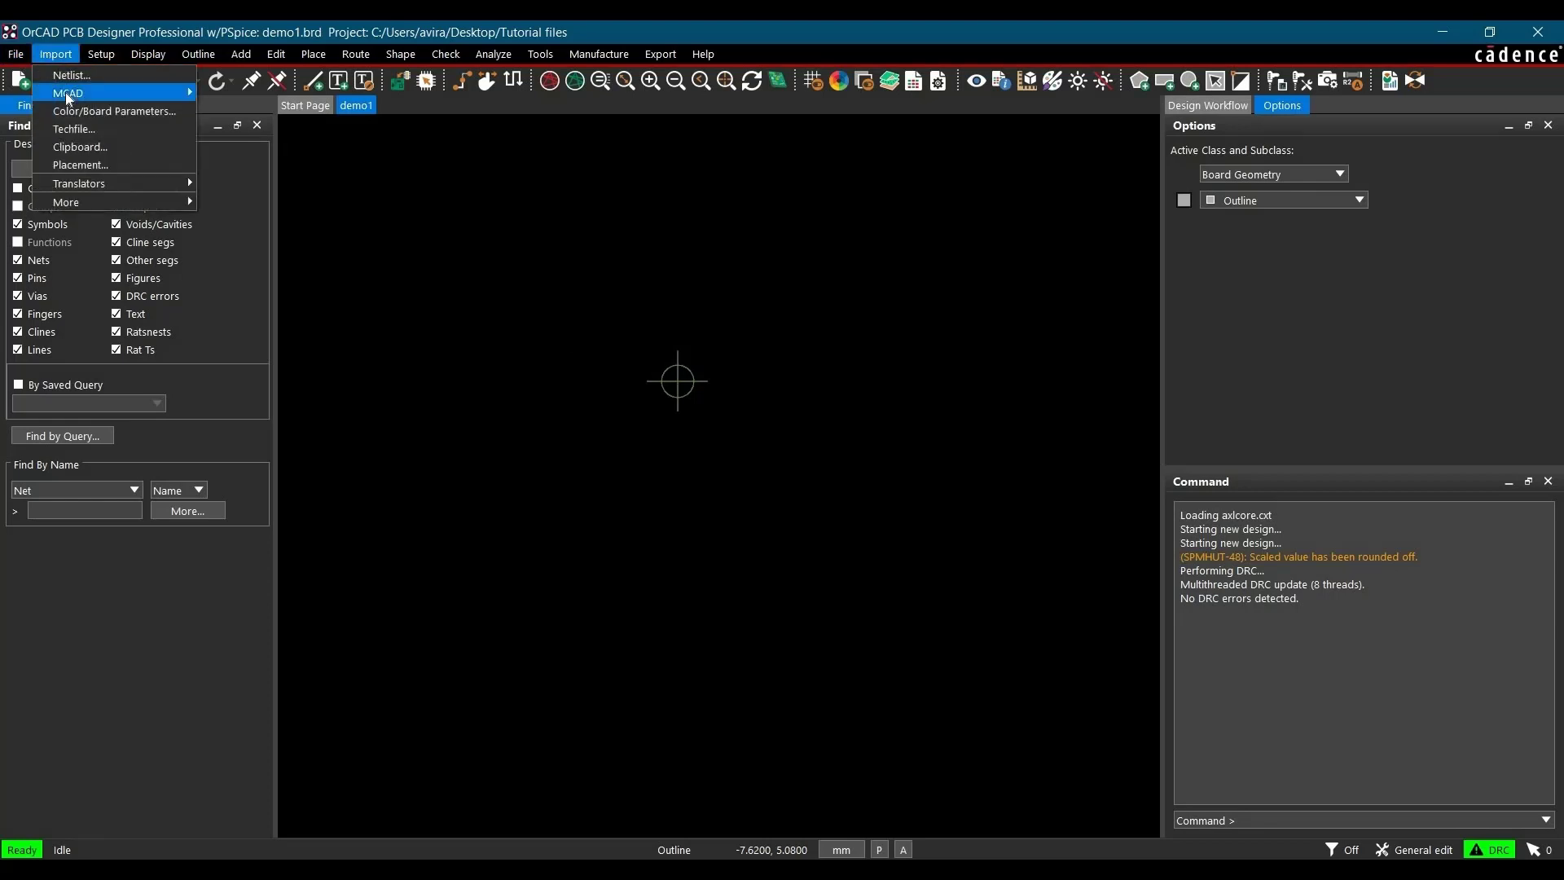
click(219, 94)
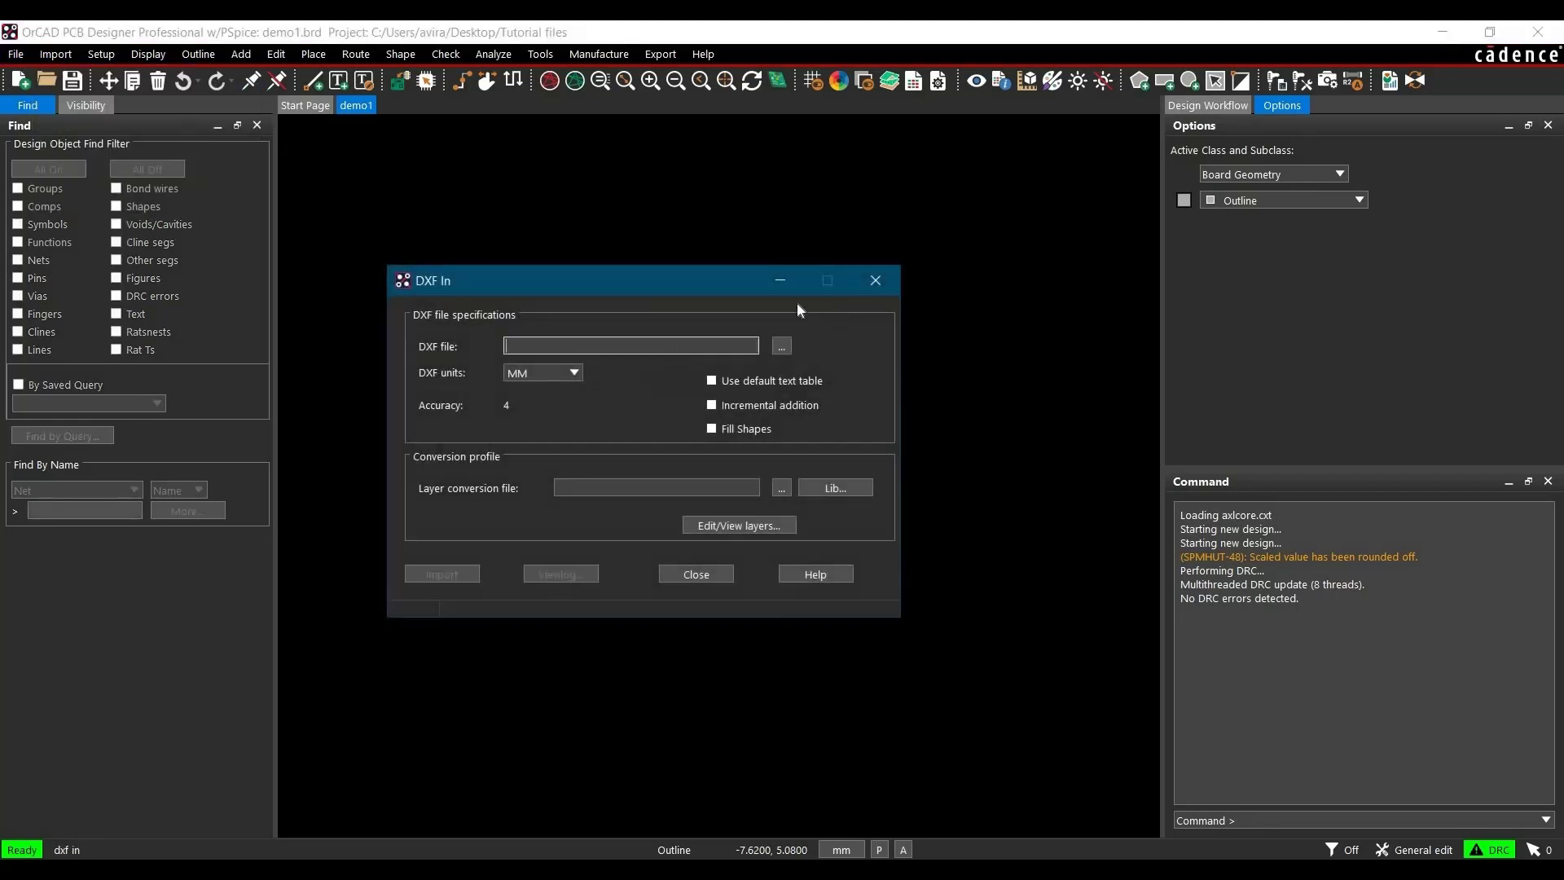
click(784, 348)
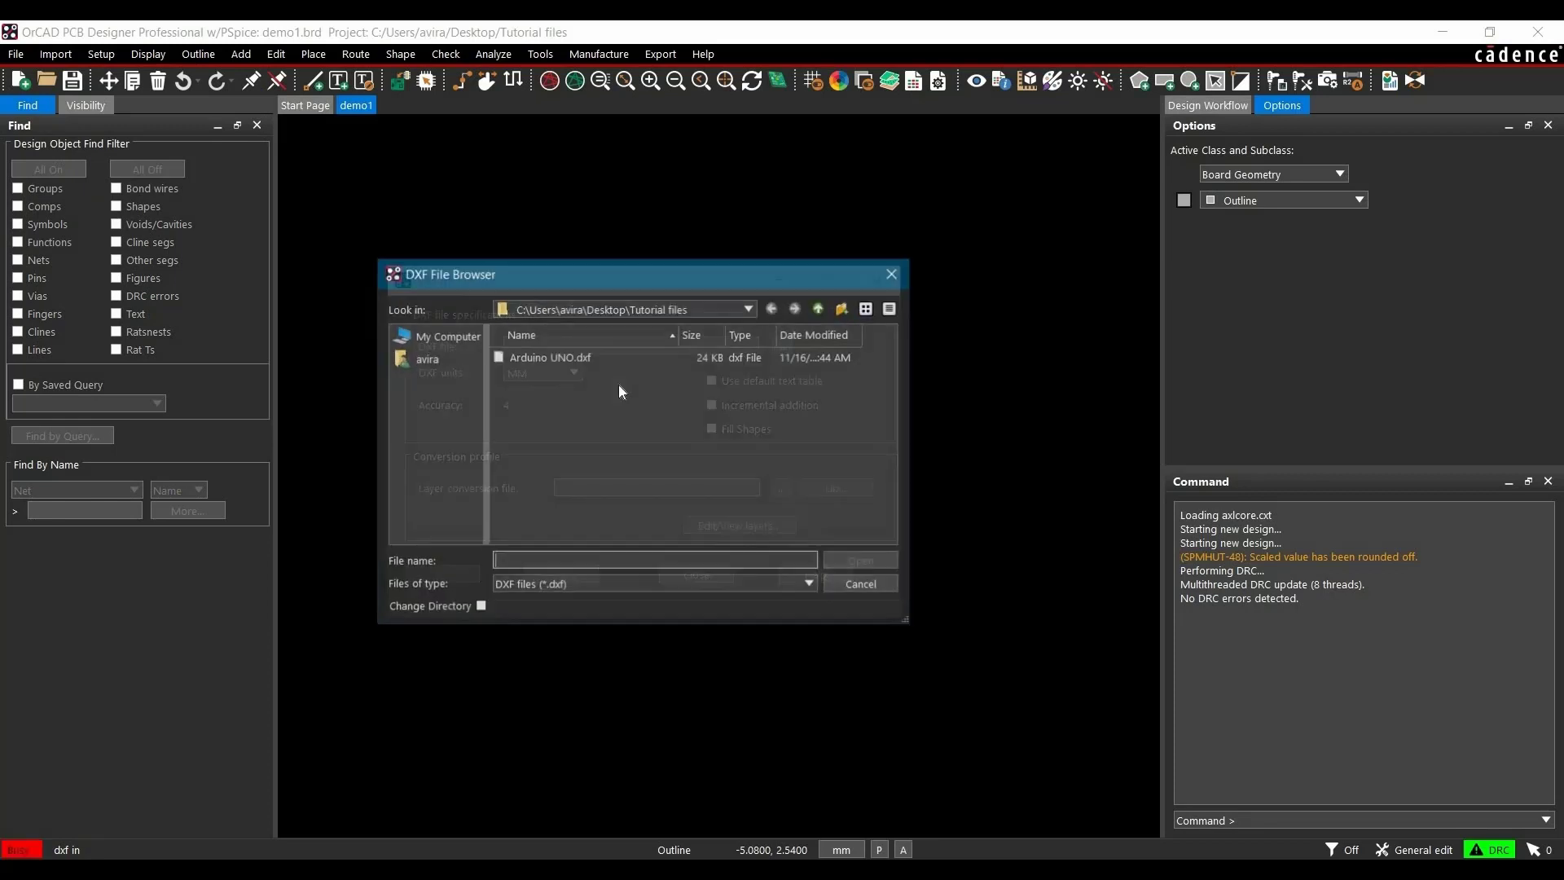
click(554, 361)
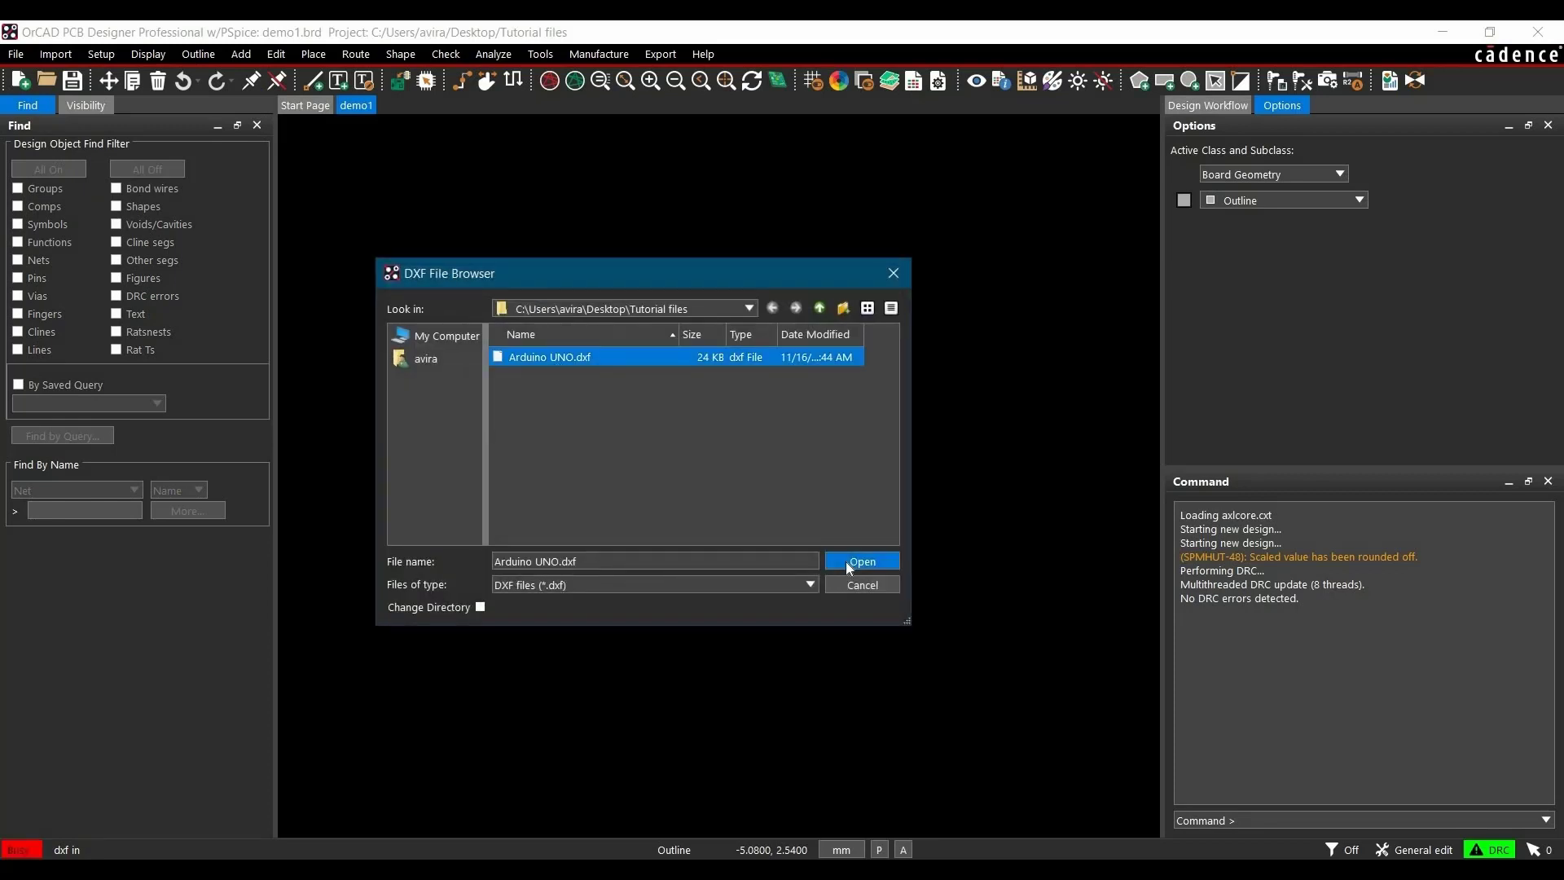
click(846, 560)
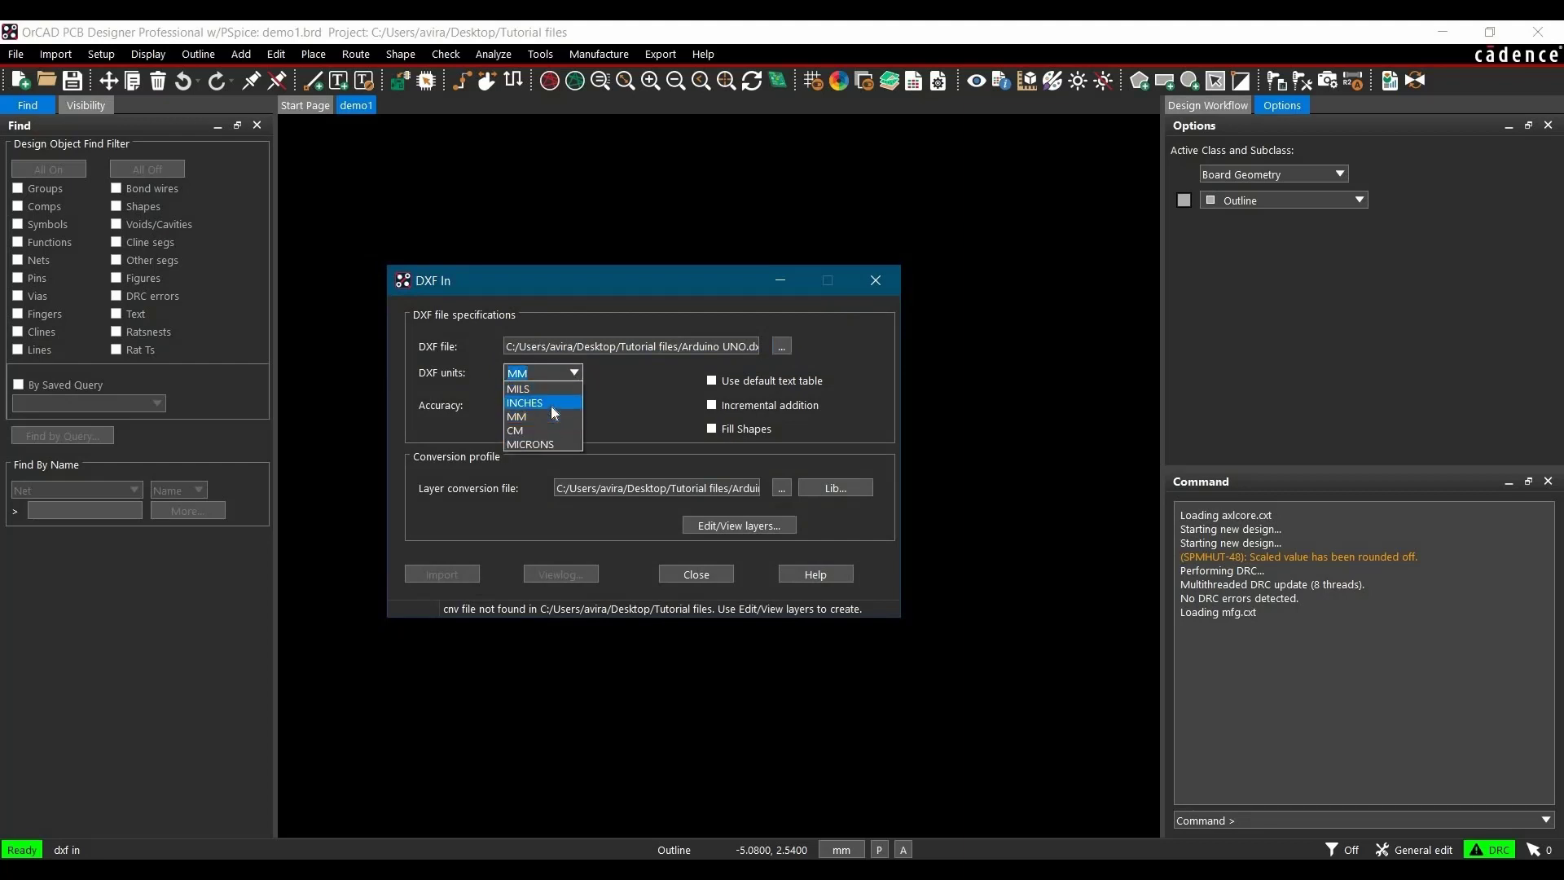
click(552, 405)
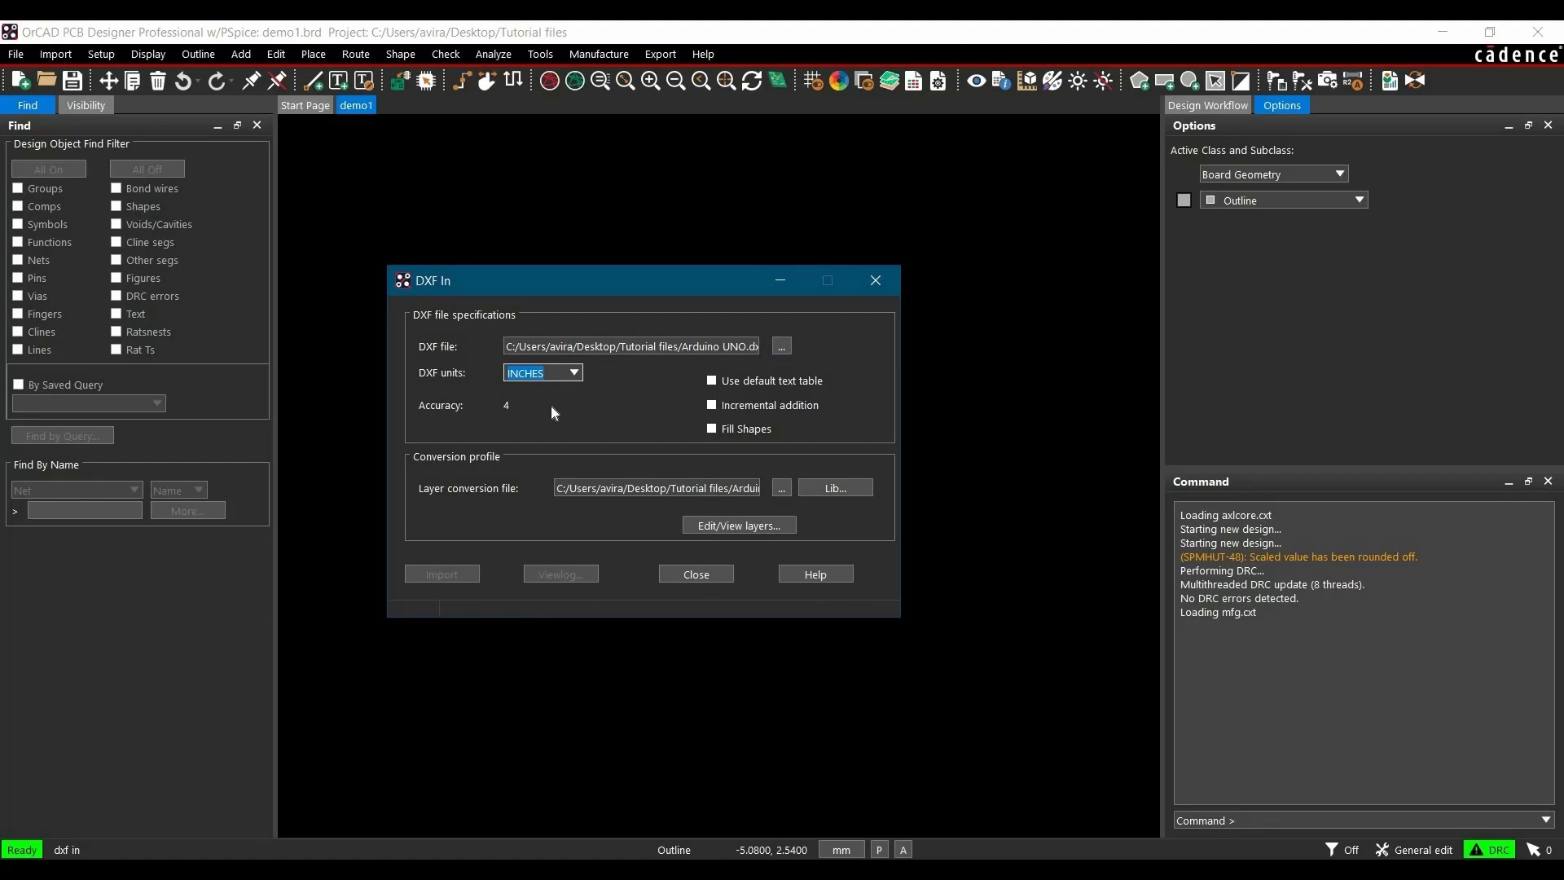
click(712, 405)
Map DXF layer 0 to class BOARD GEOMETRY and subclass OUTLINE in the layer conversion settings
click(707, 526)
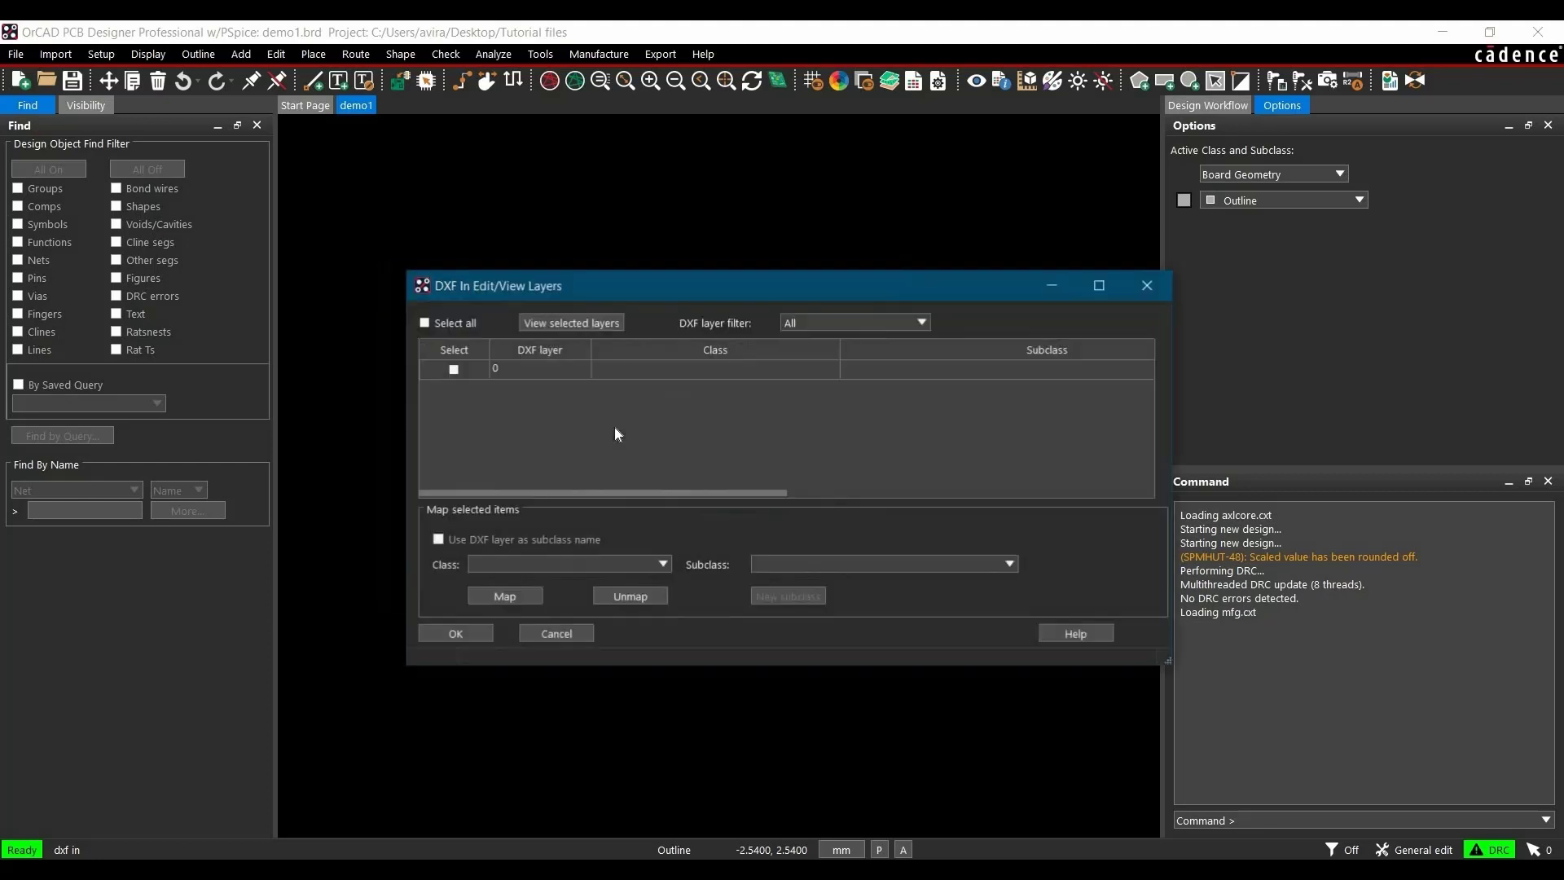
click(678, 374)
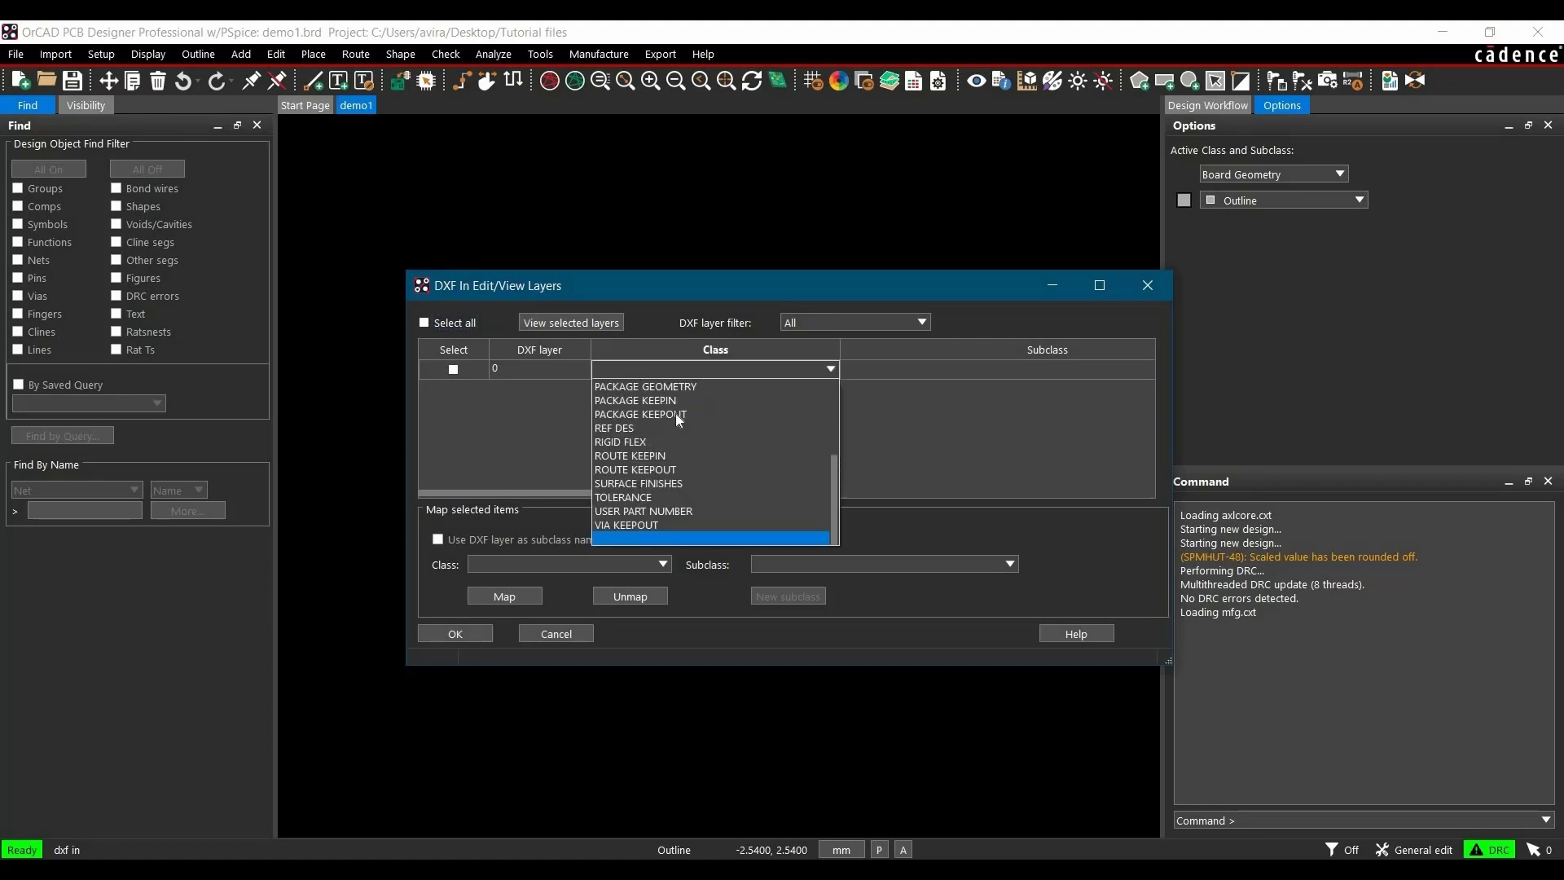
scroll(673, 432, up, 4)
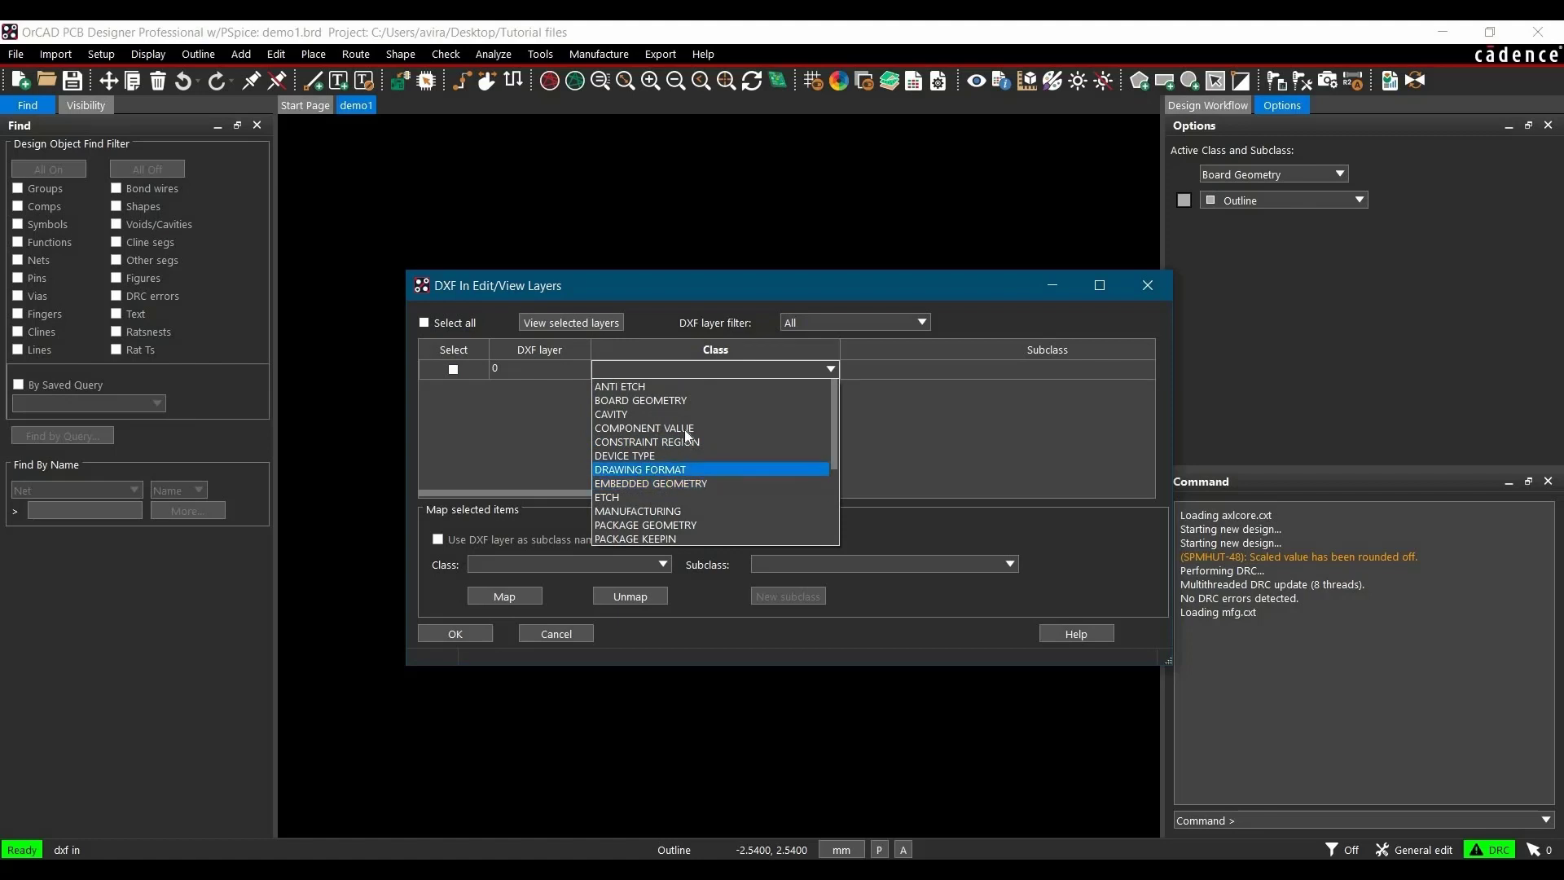
click(785, 400)
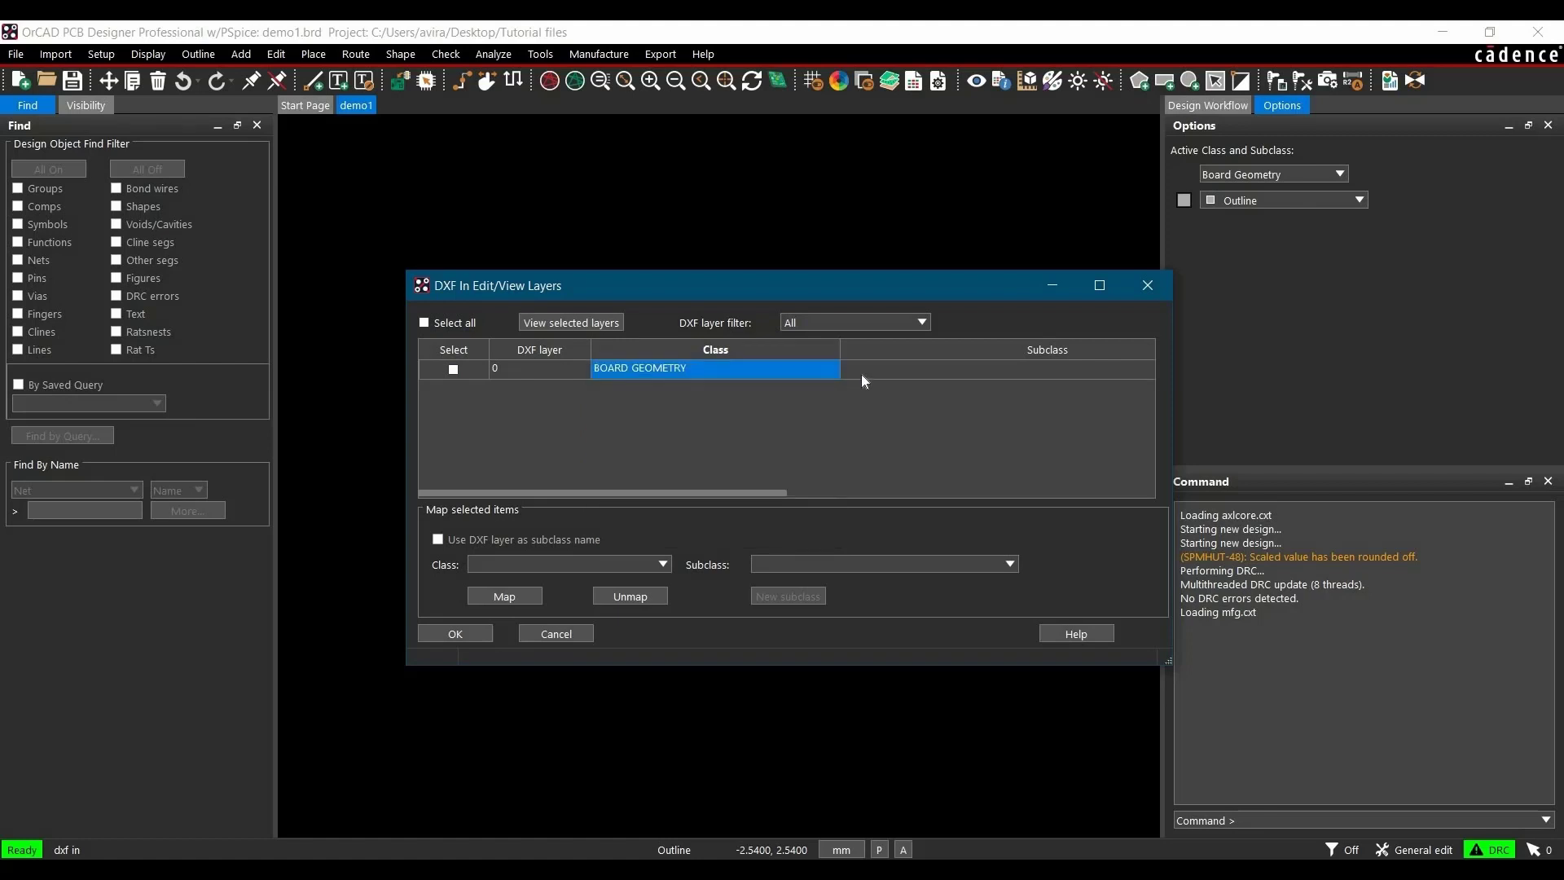
click(862, 374)
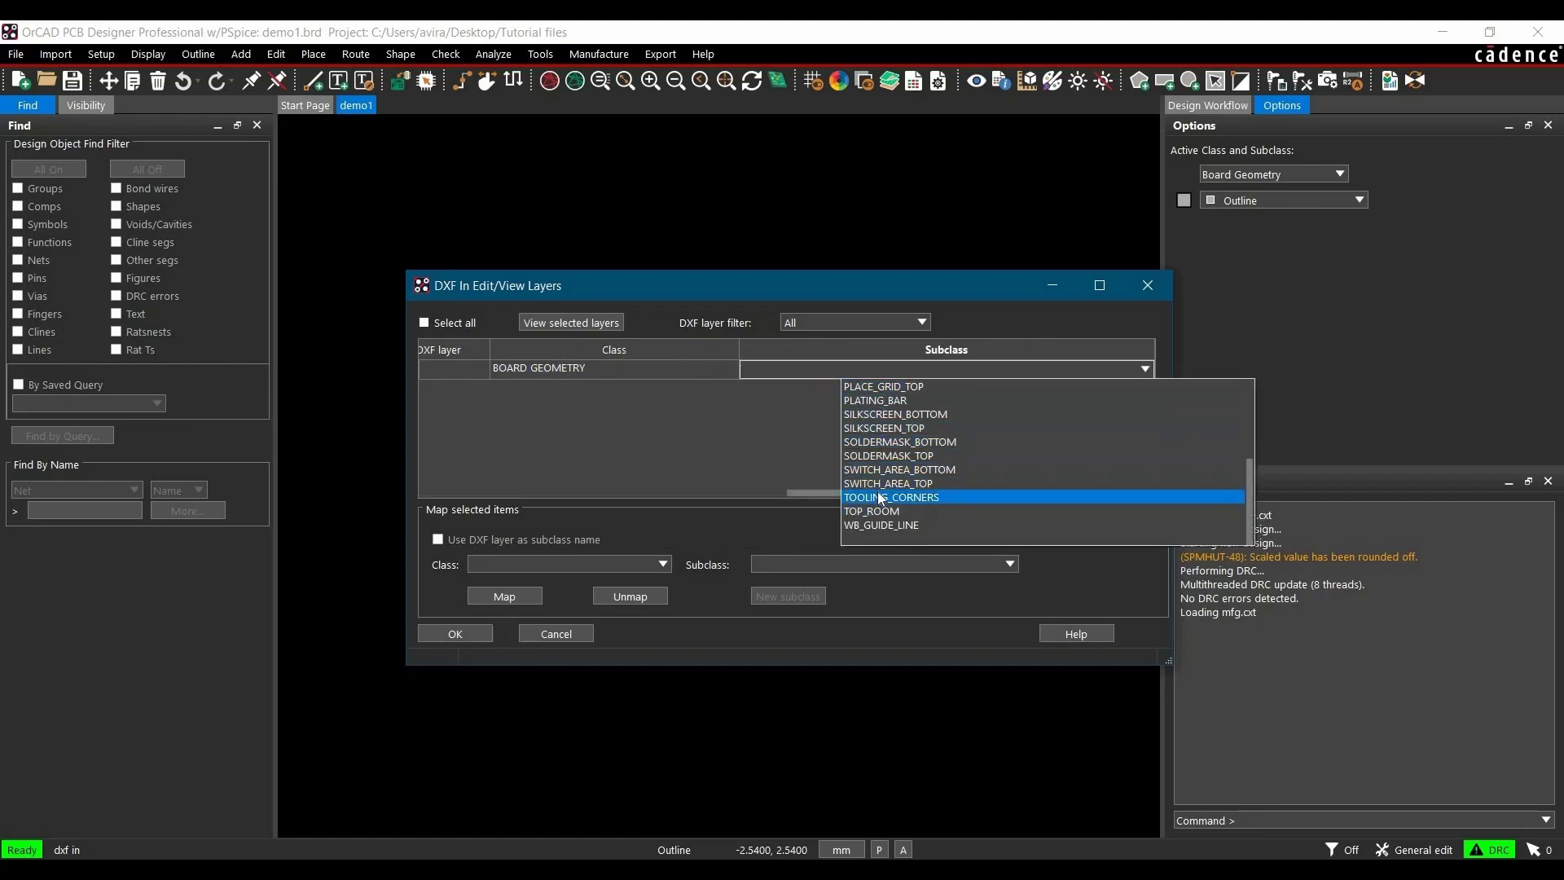
scroll(878, 481, up, 2)
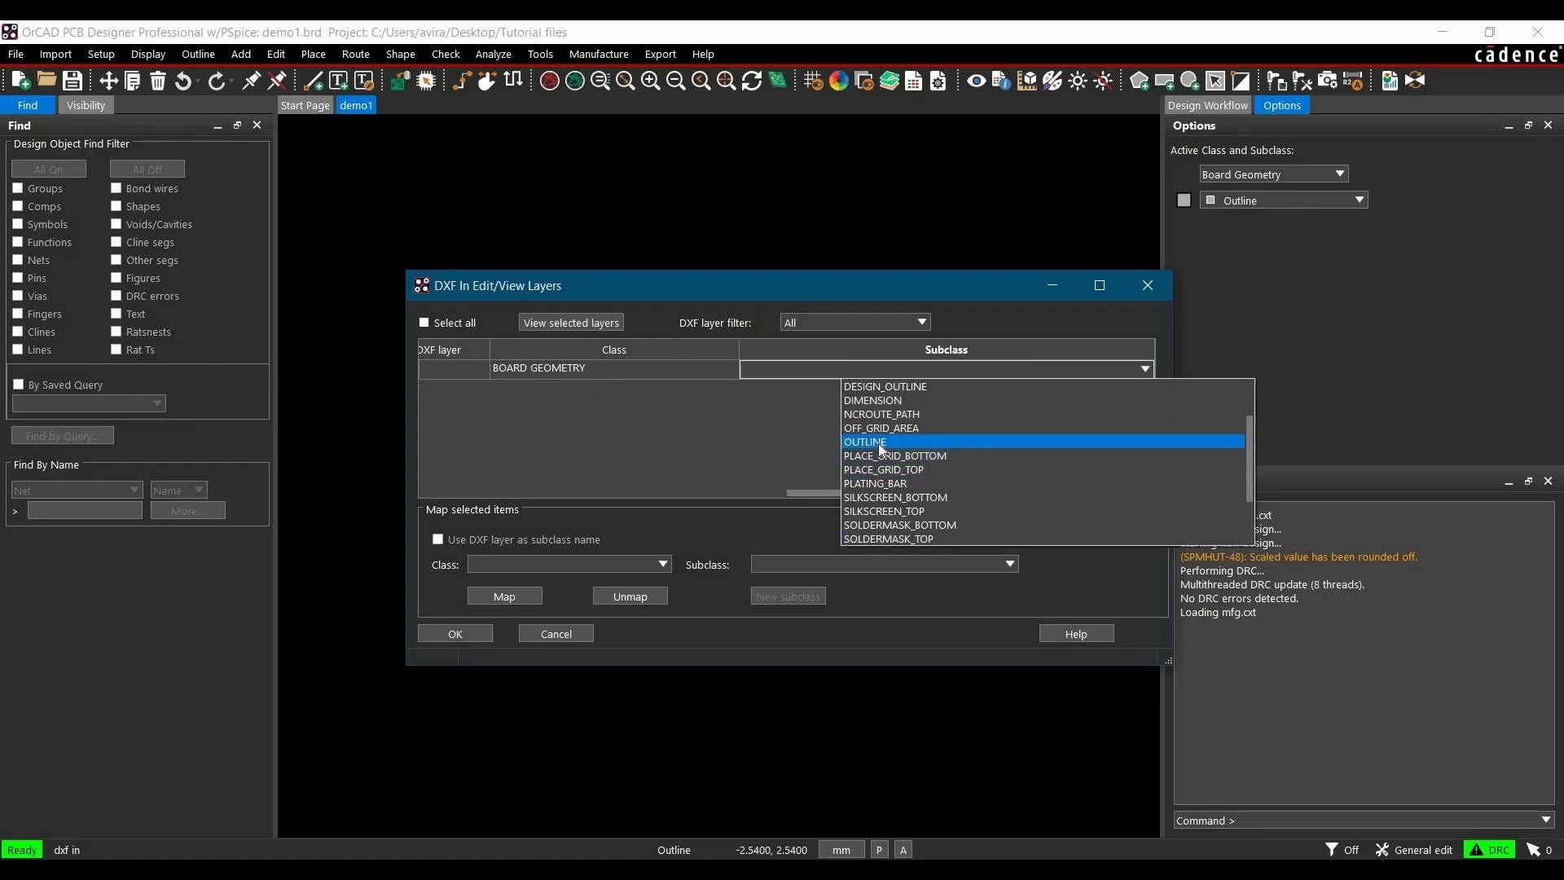
click(881, 444)
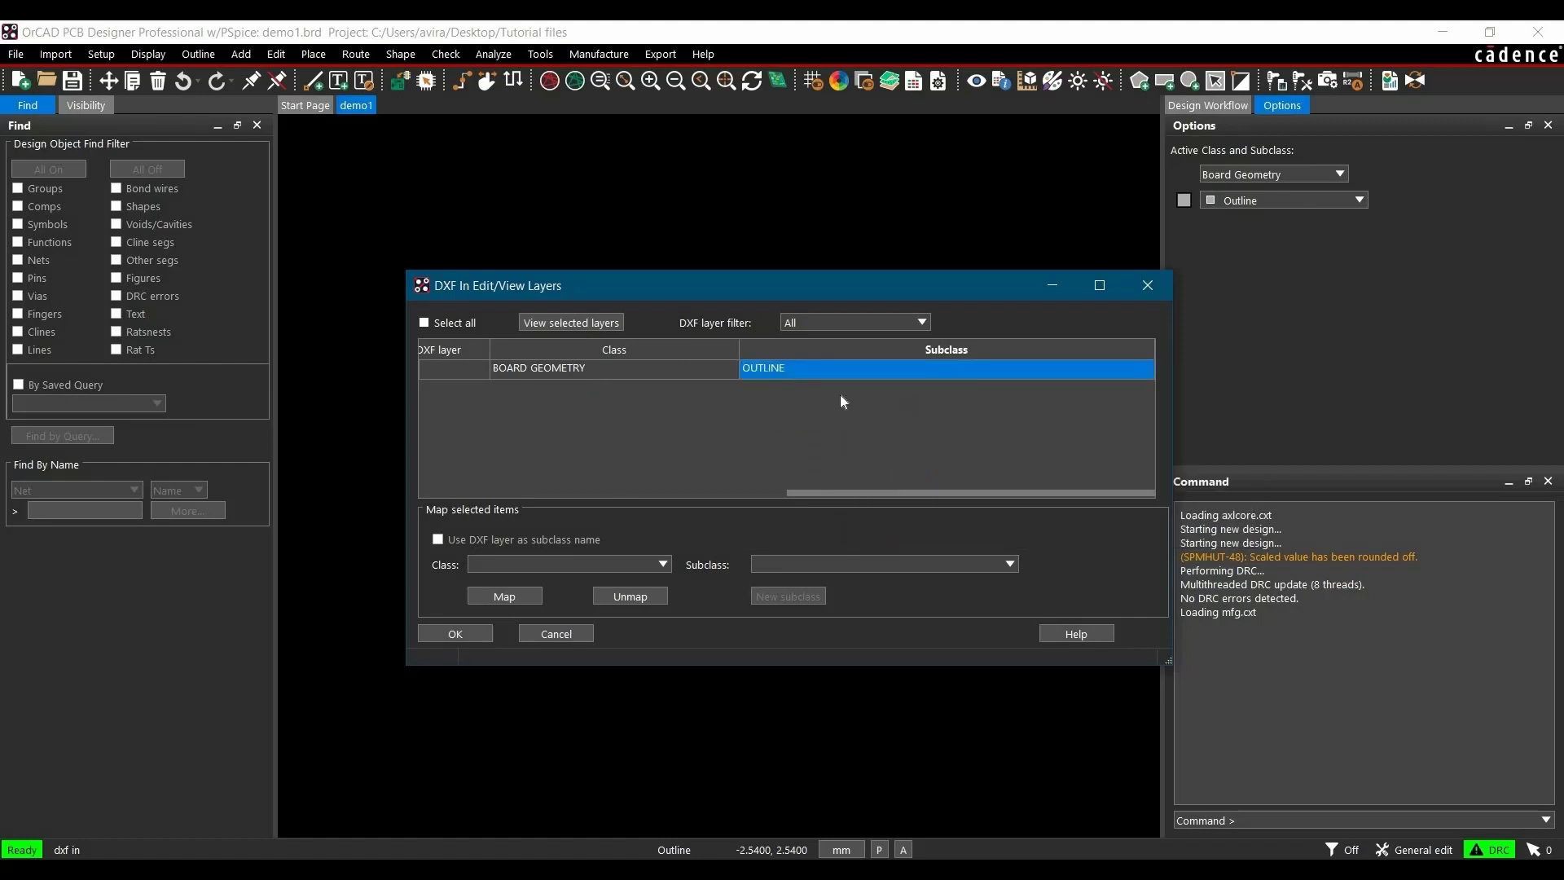
Select DXF layer 0 for conversion, accept the layer mapping and run the DXF import
drag(809, 494, 441, 494)
click(453, 369)
click(453, 369)
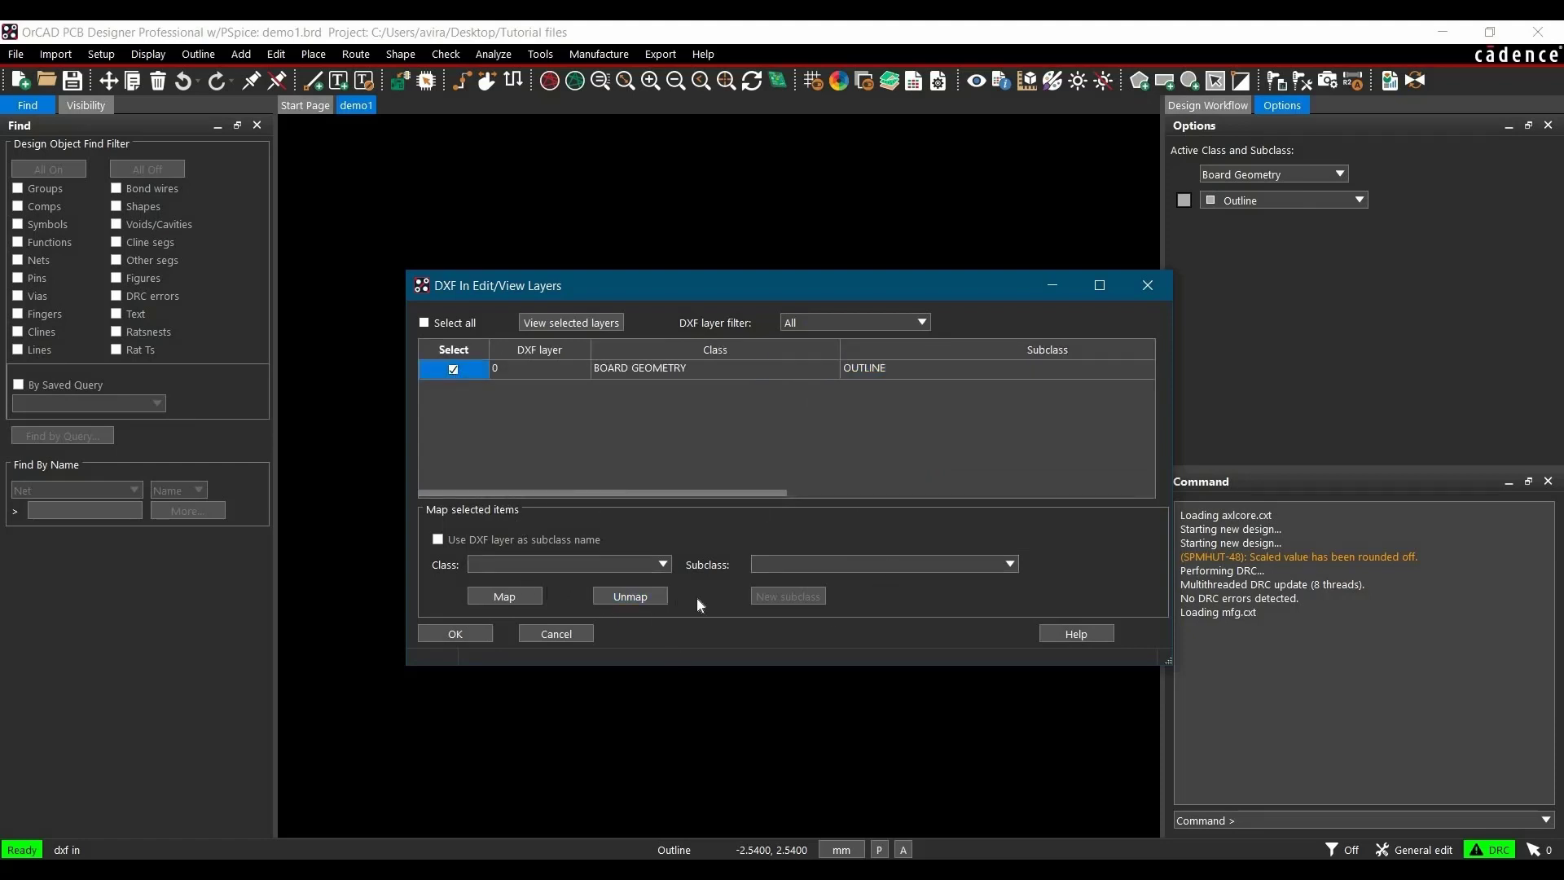
click(448, 634)
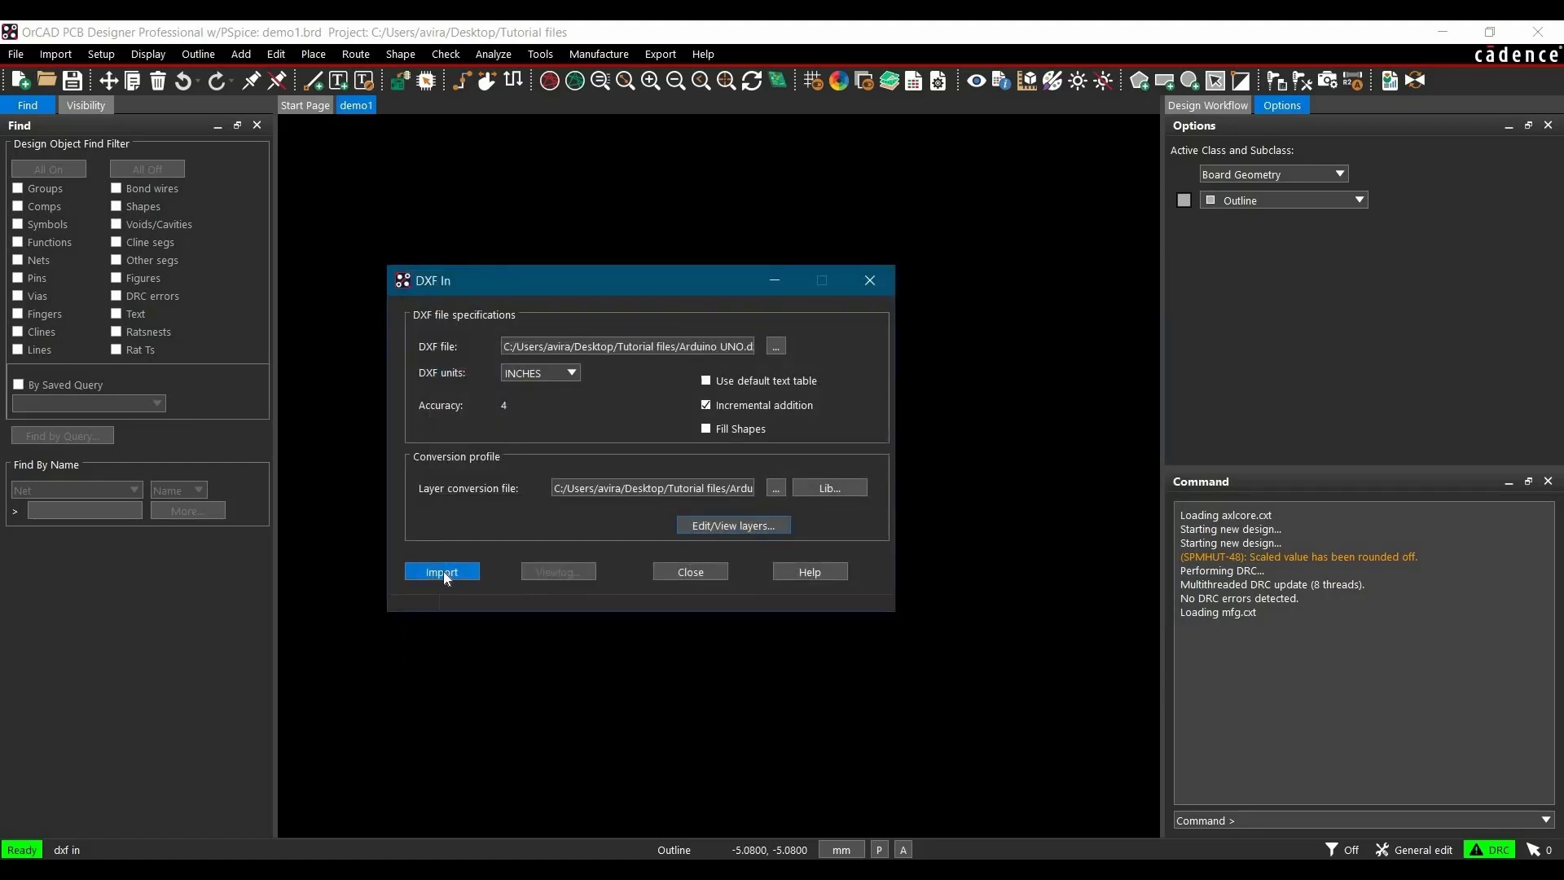
click(443, 571)
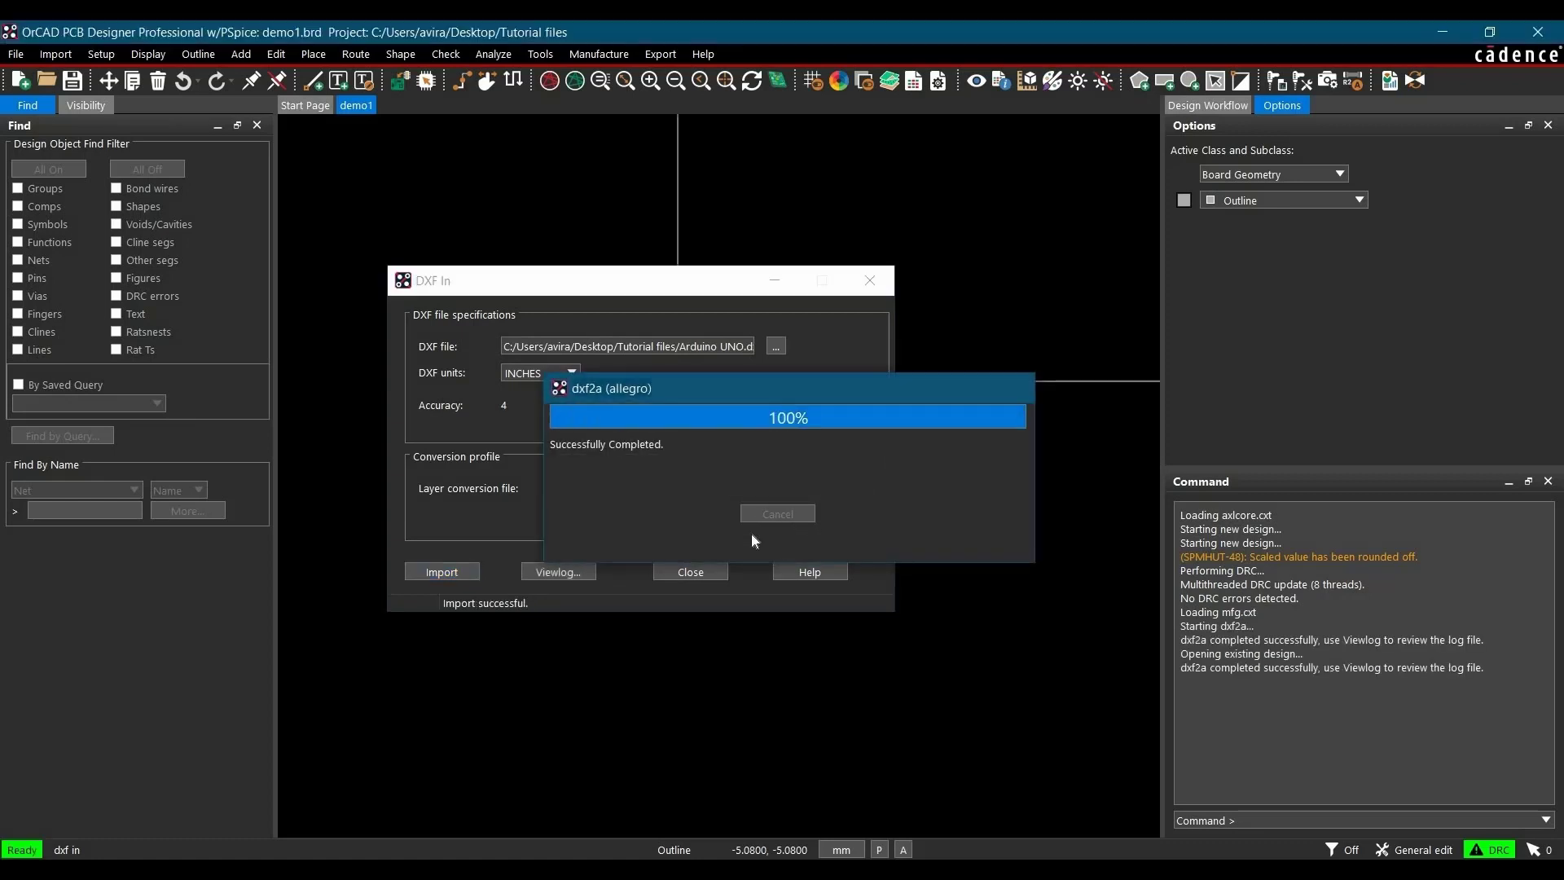
Preview the imported board in the 3D canvas with all layers and objects included, and close the preview
scroll(442, 667, down, 4)
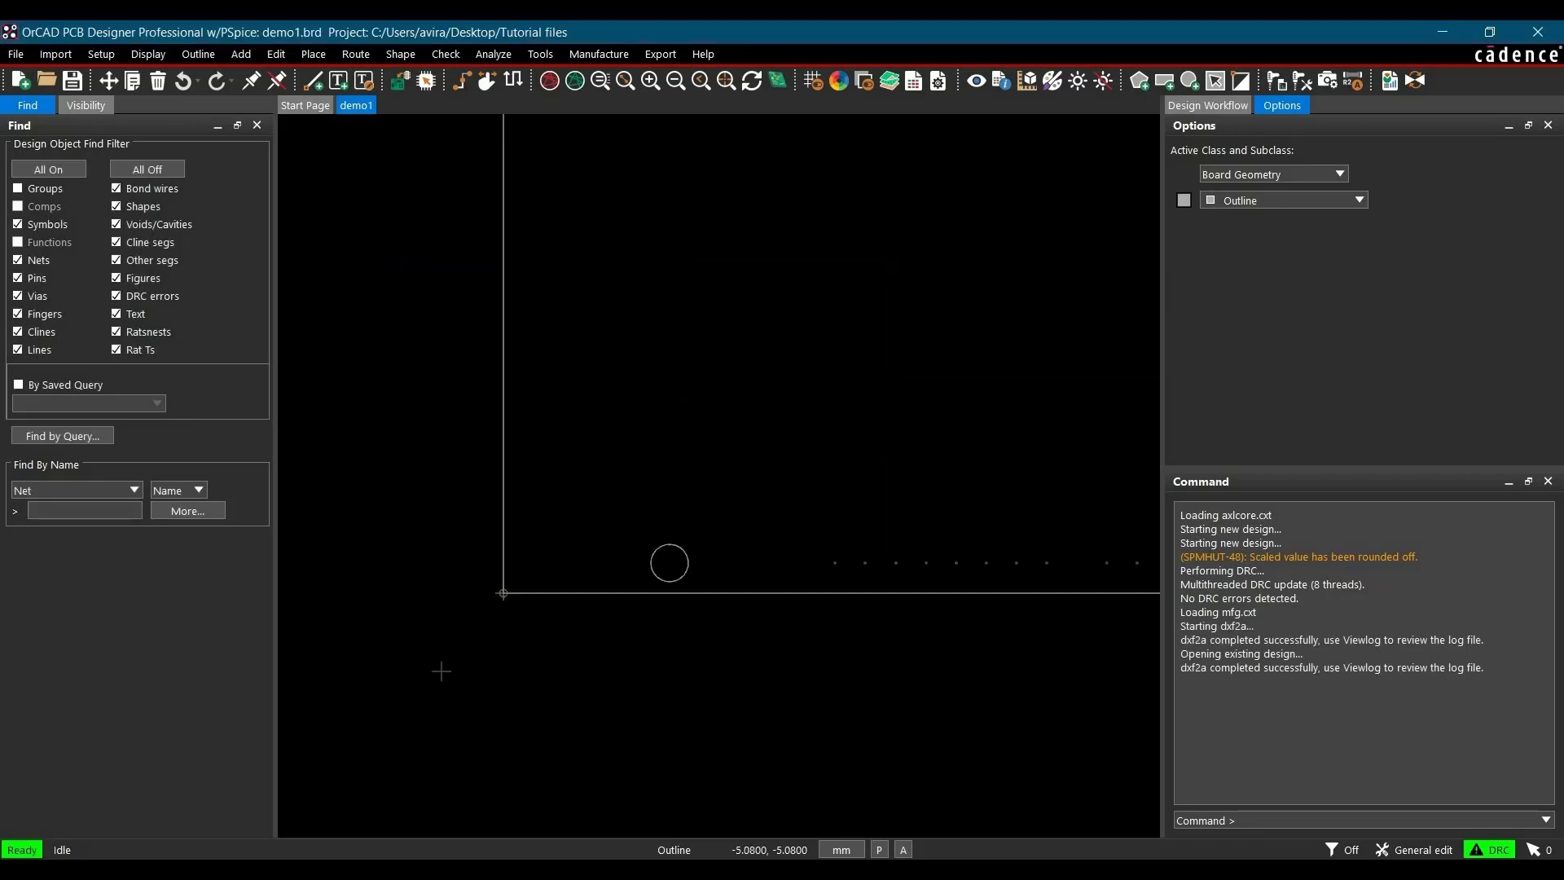
scroll(908, 121, up, 1)
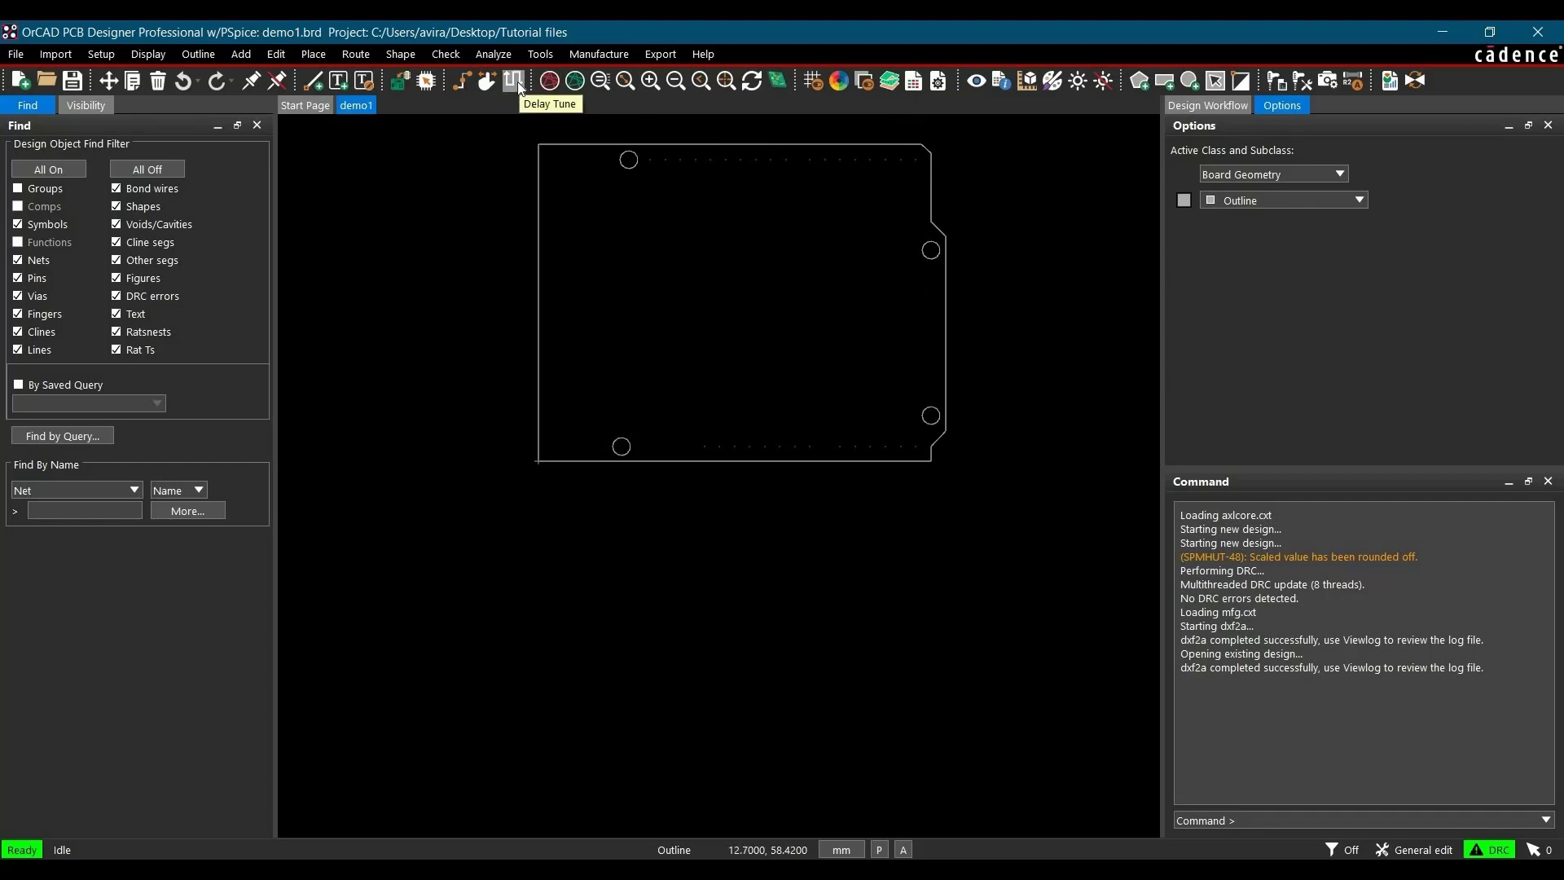
click(778, 81)
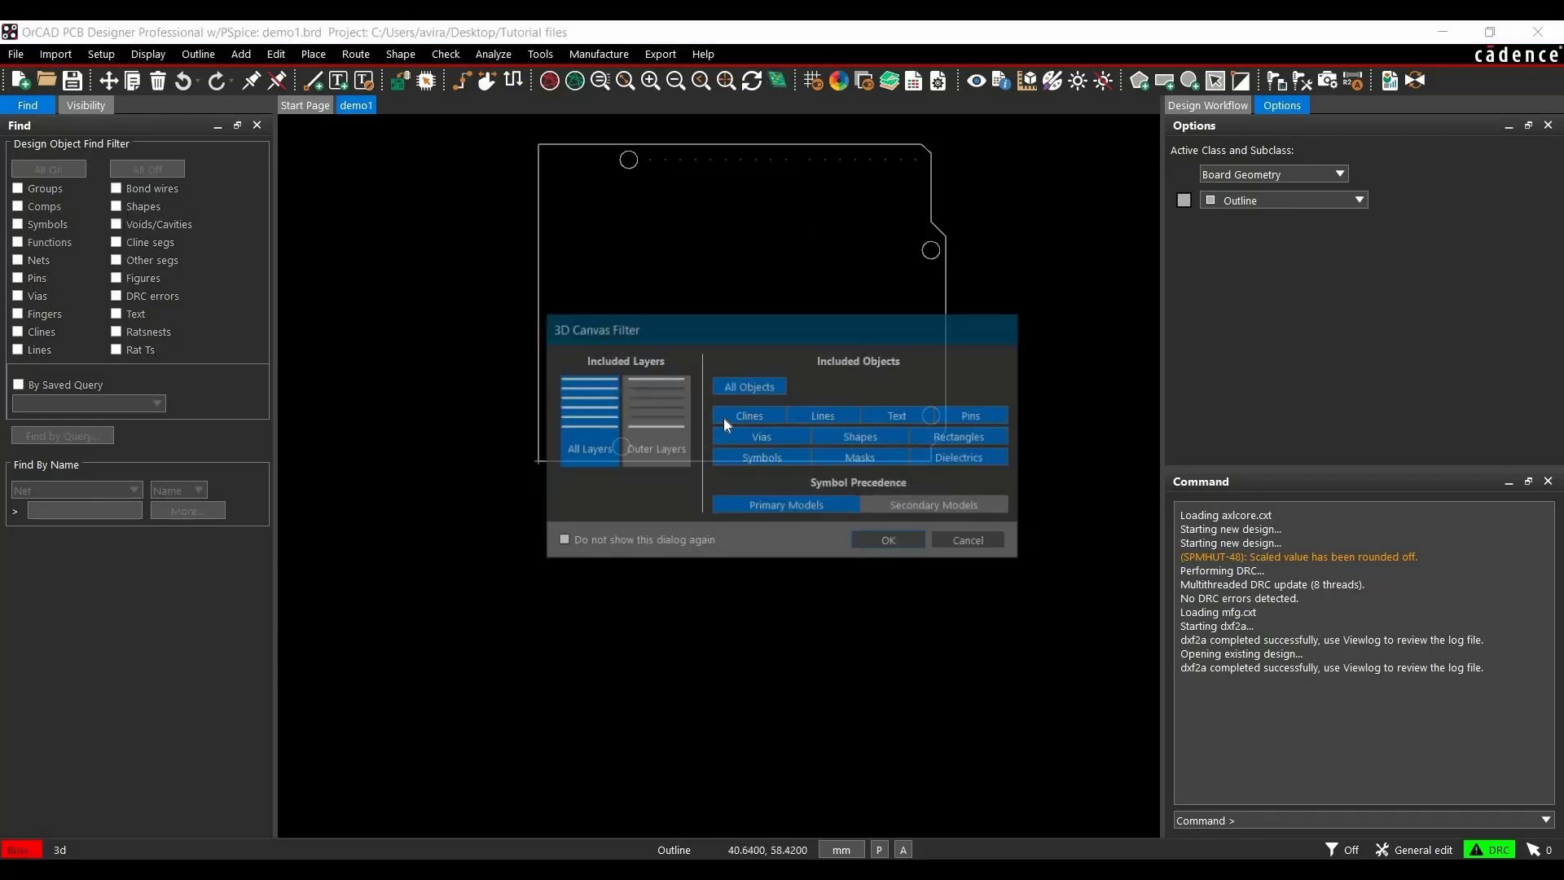
click(863, 542)
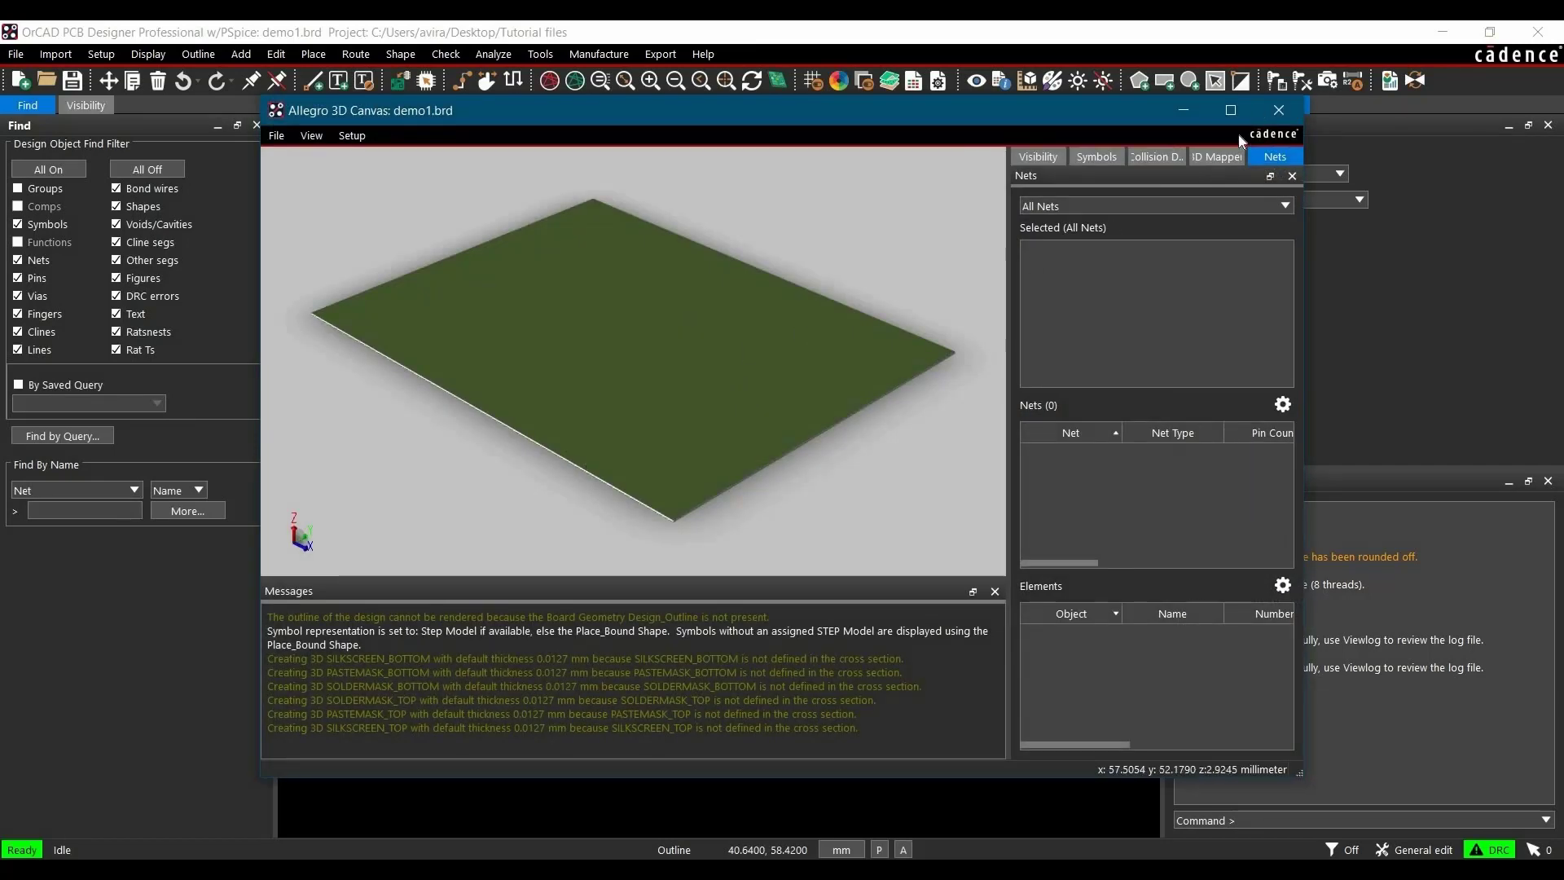
click(1267, 108)
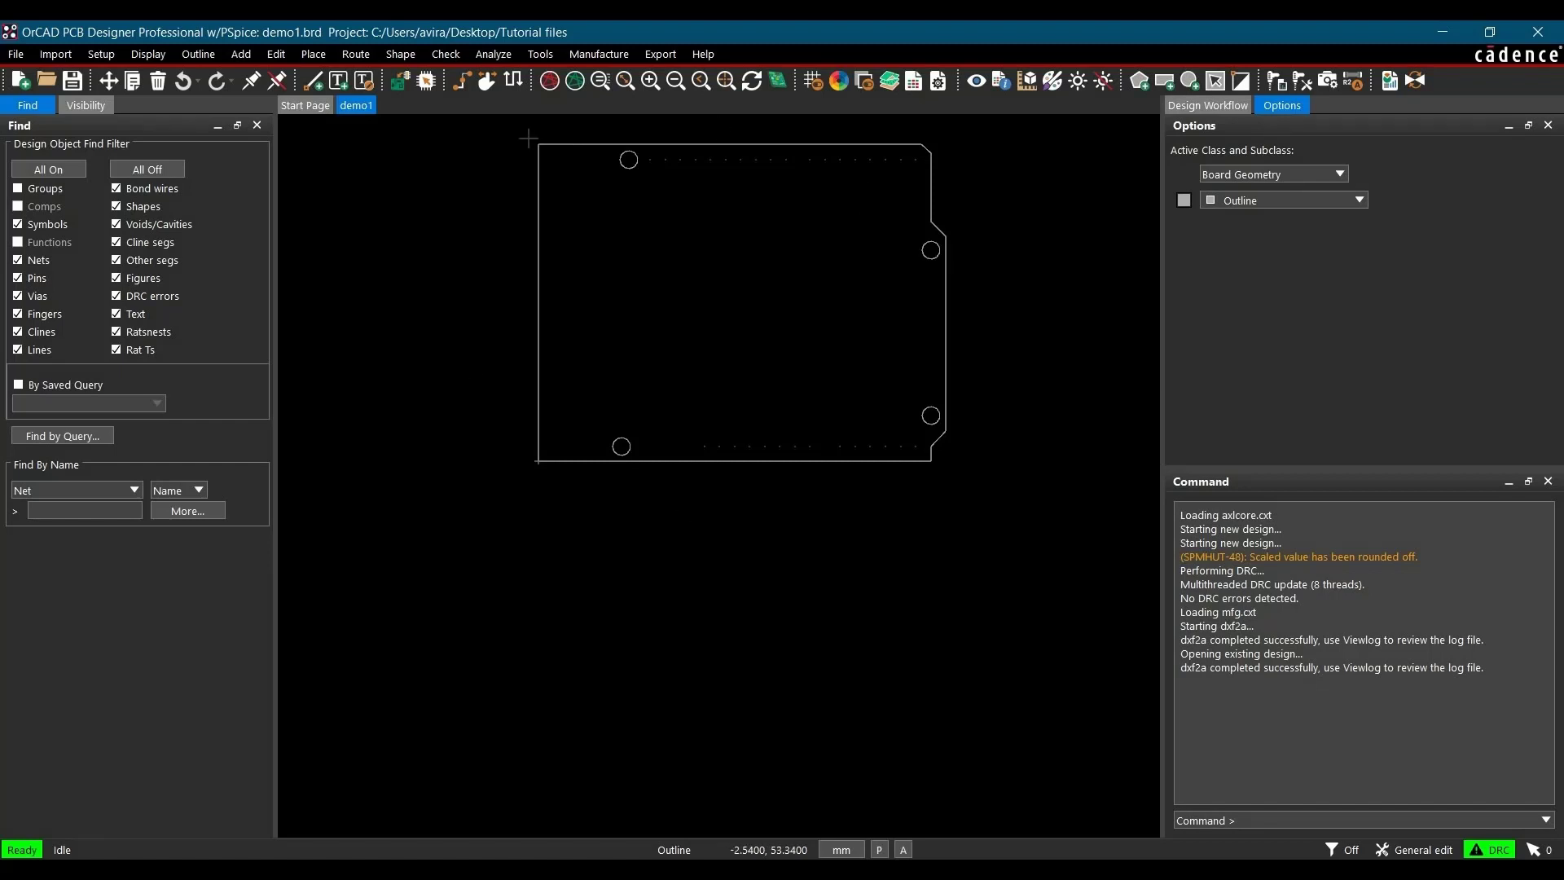
Create filled shapes from all imported lines on Board Geometry, subclass Design_Outline, deleting the original lines, and view the board in the 3D canvas
click(415, 57)
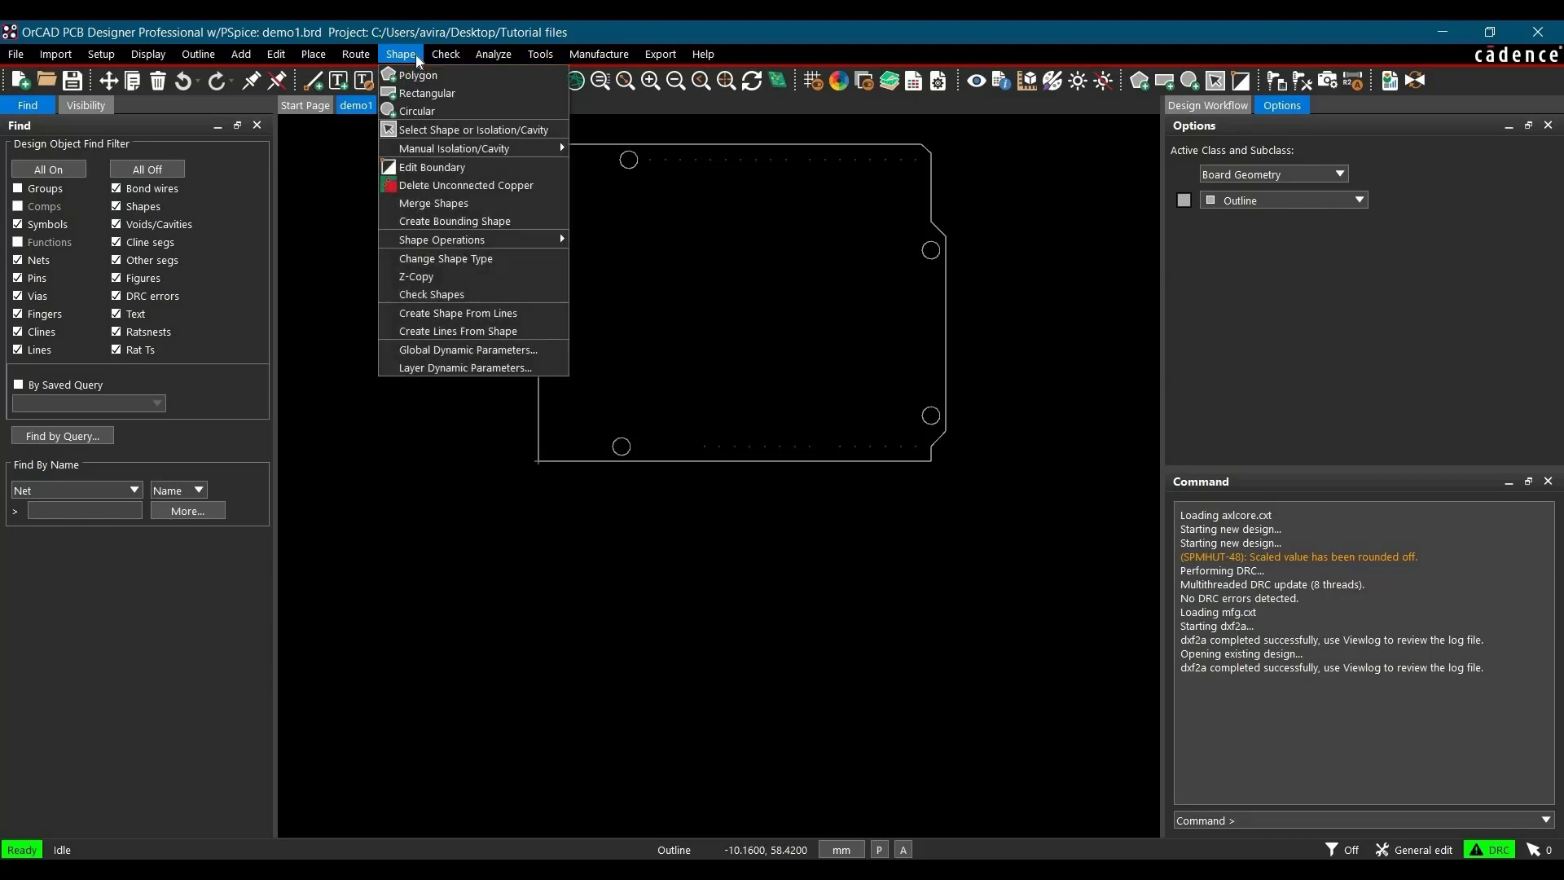
click(433, 314)
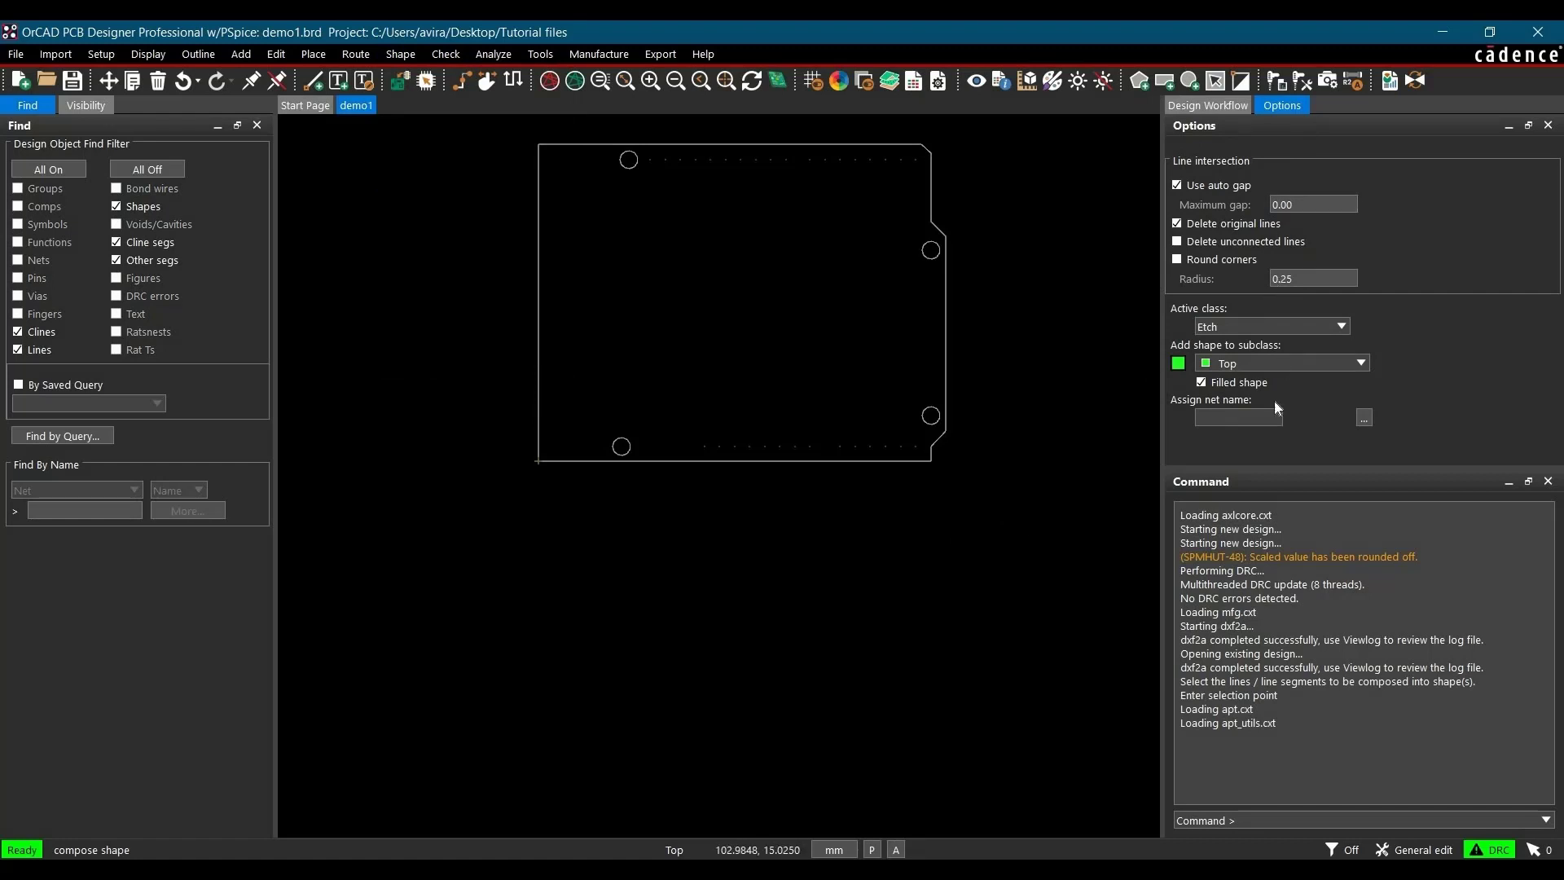
click(1263, 329)
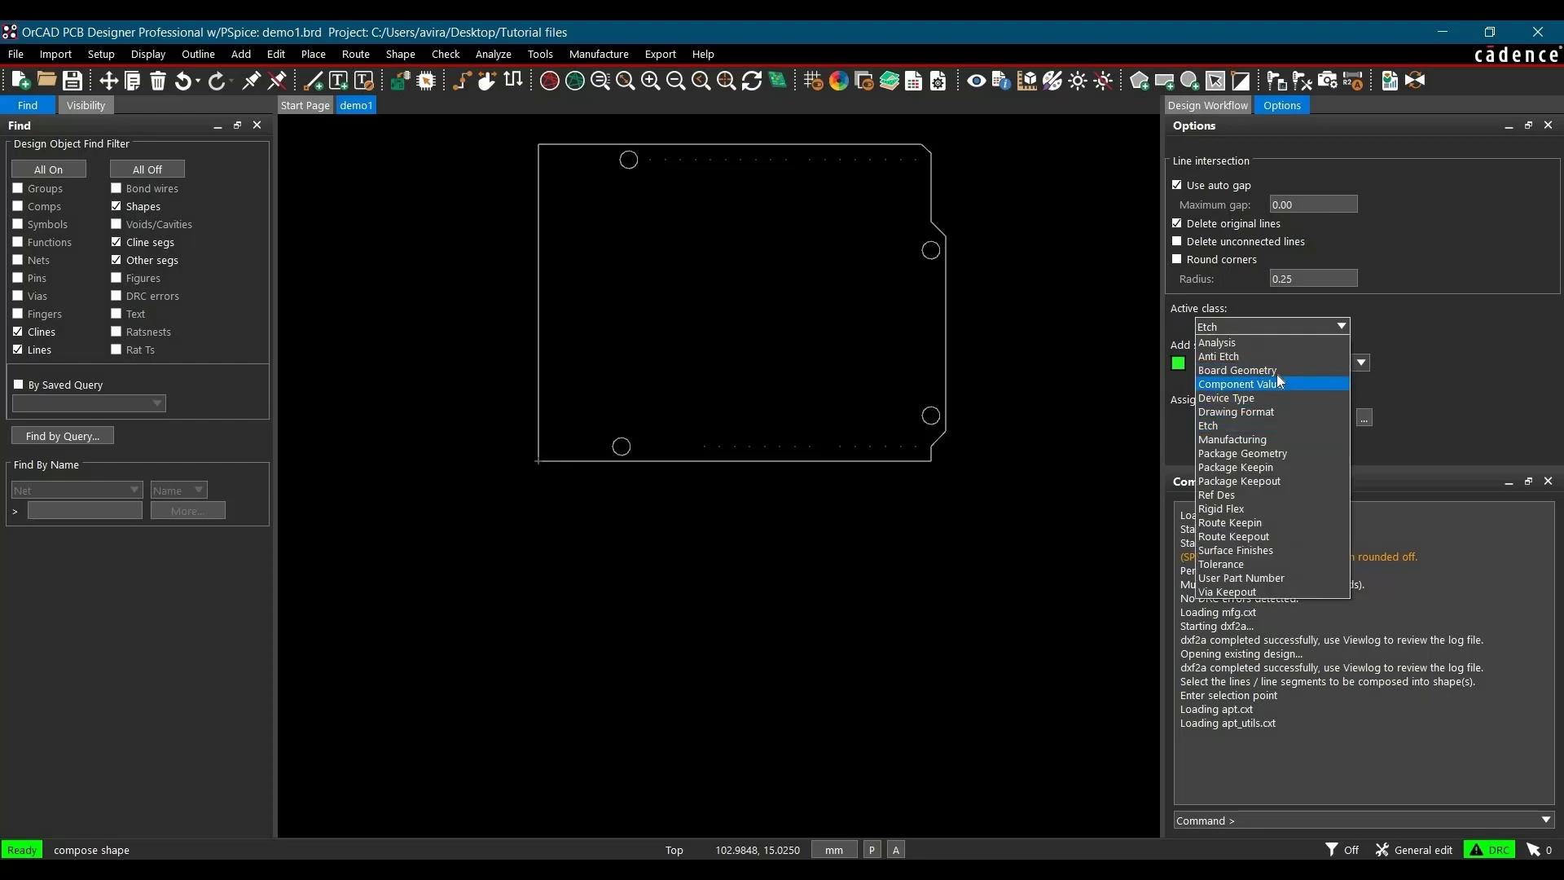
click(1278, 374)
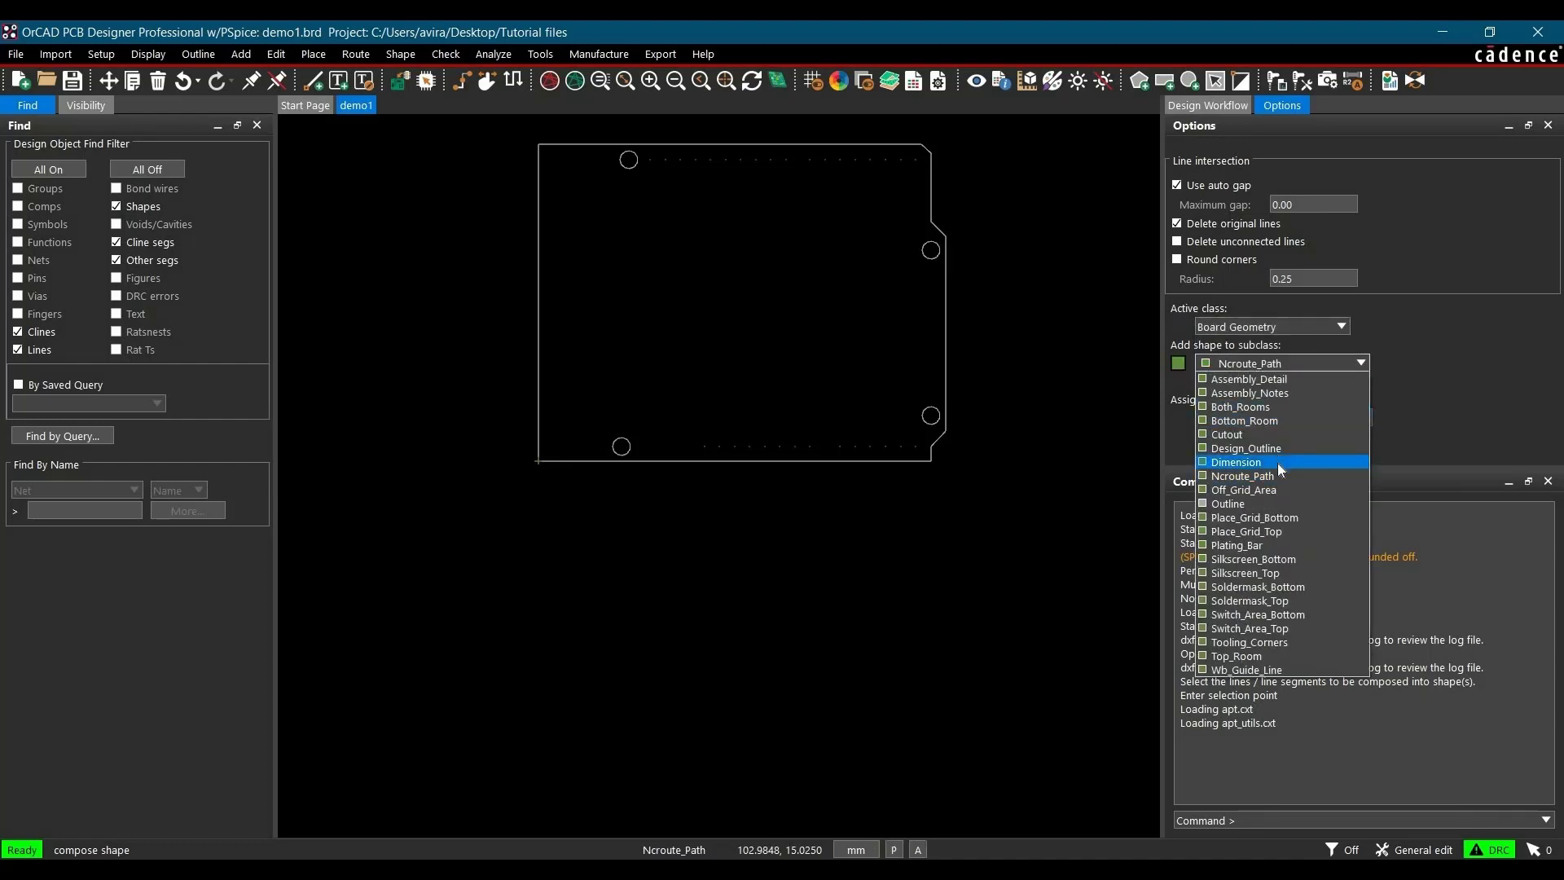
click(1247, 449)
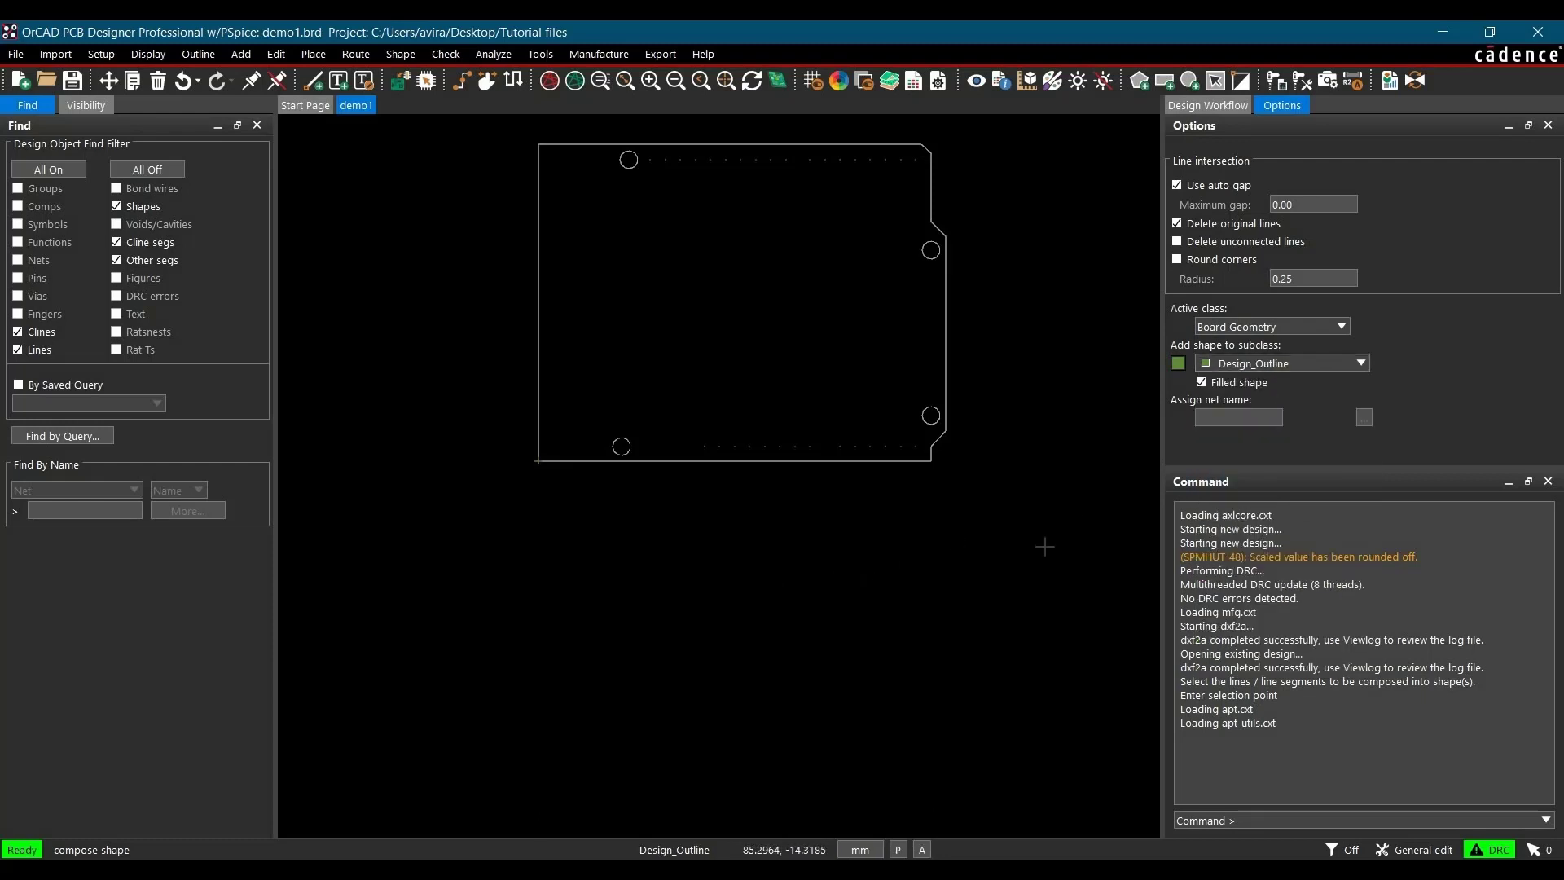
drag(1062, 562, 857, 380)
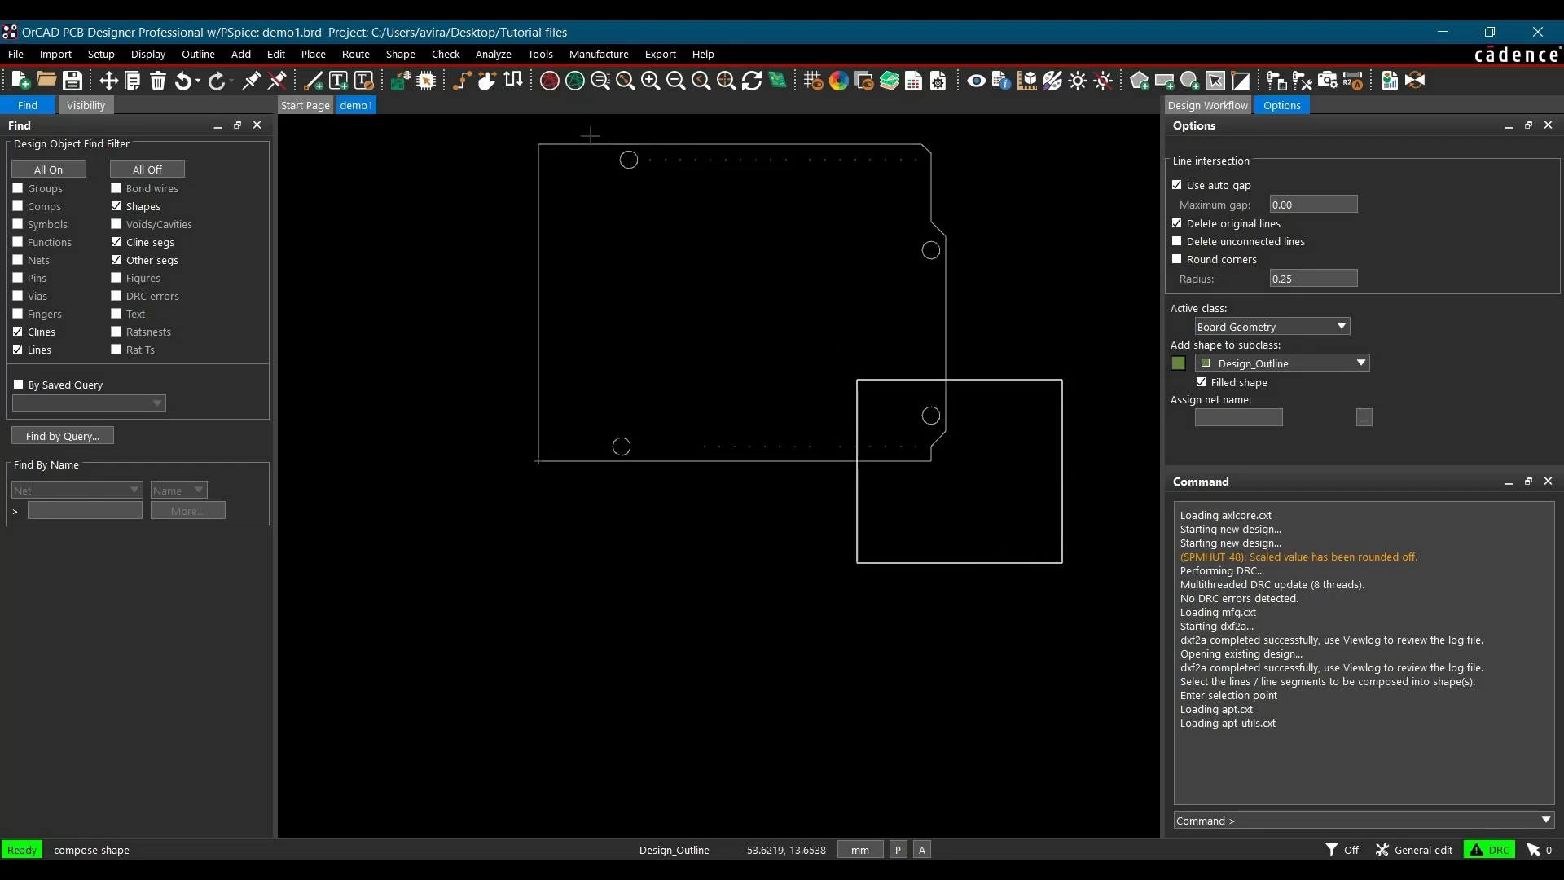
drag(590, 134, 501, 119)
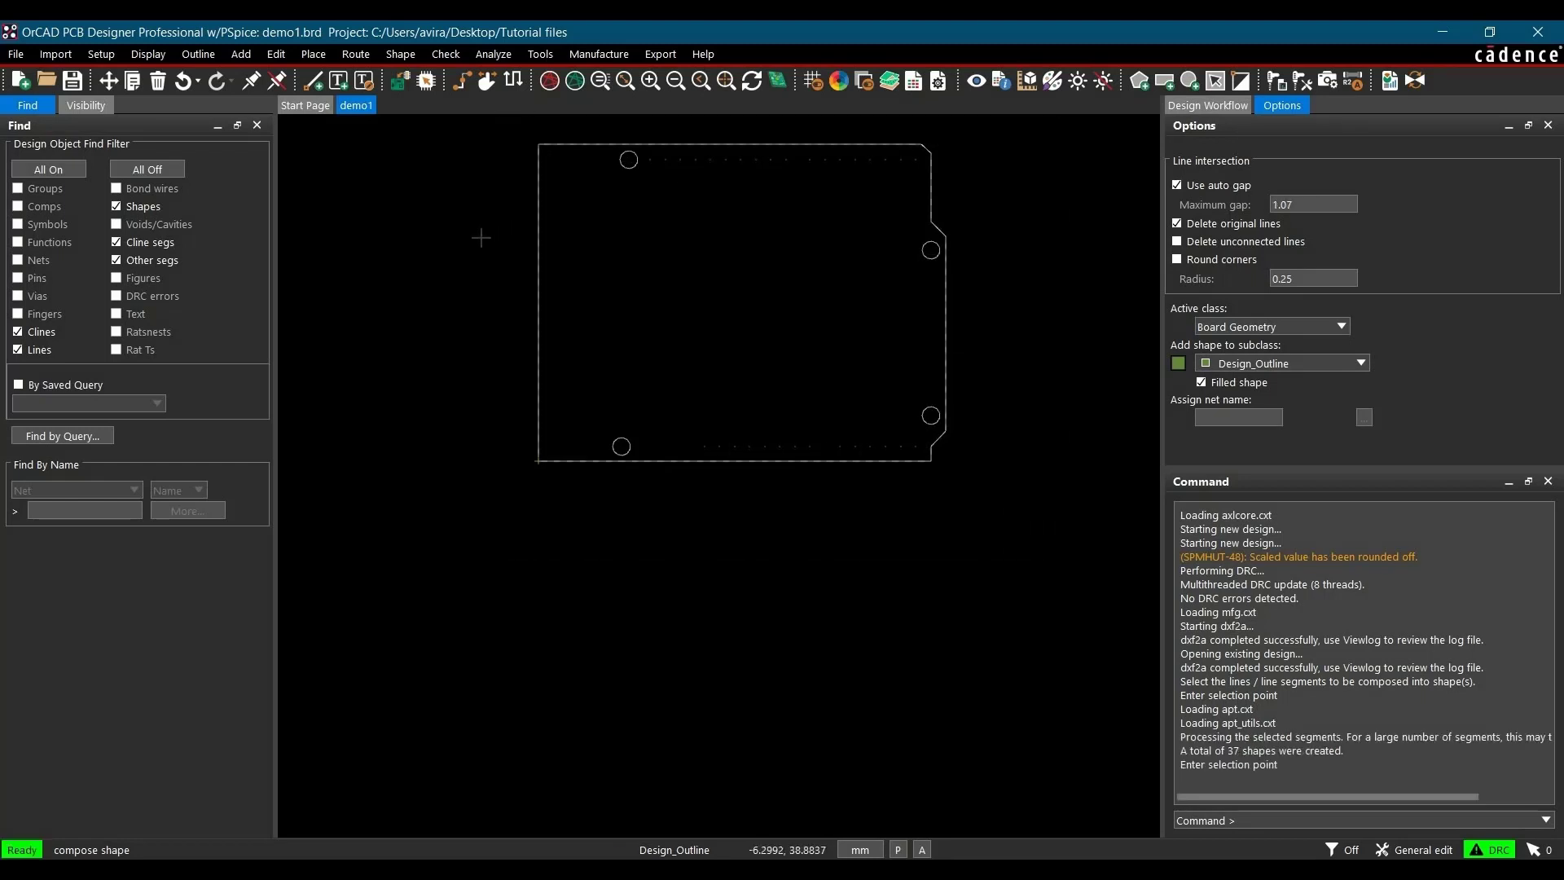
right_click(466, 242)
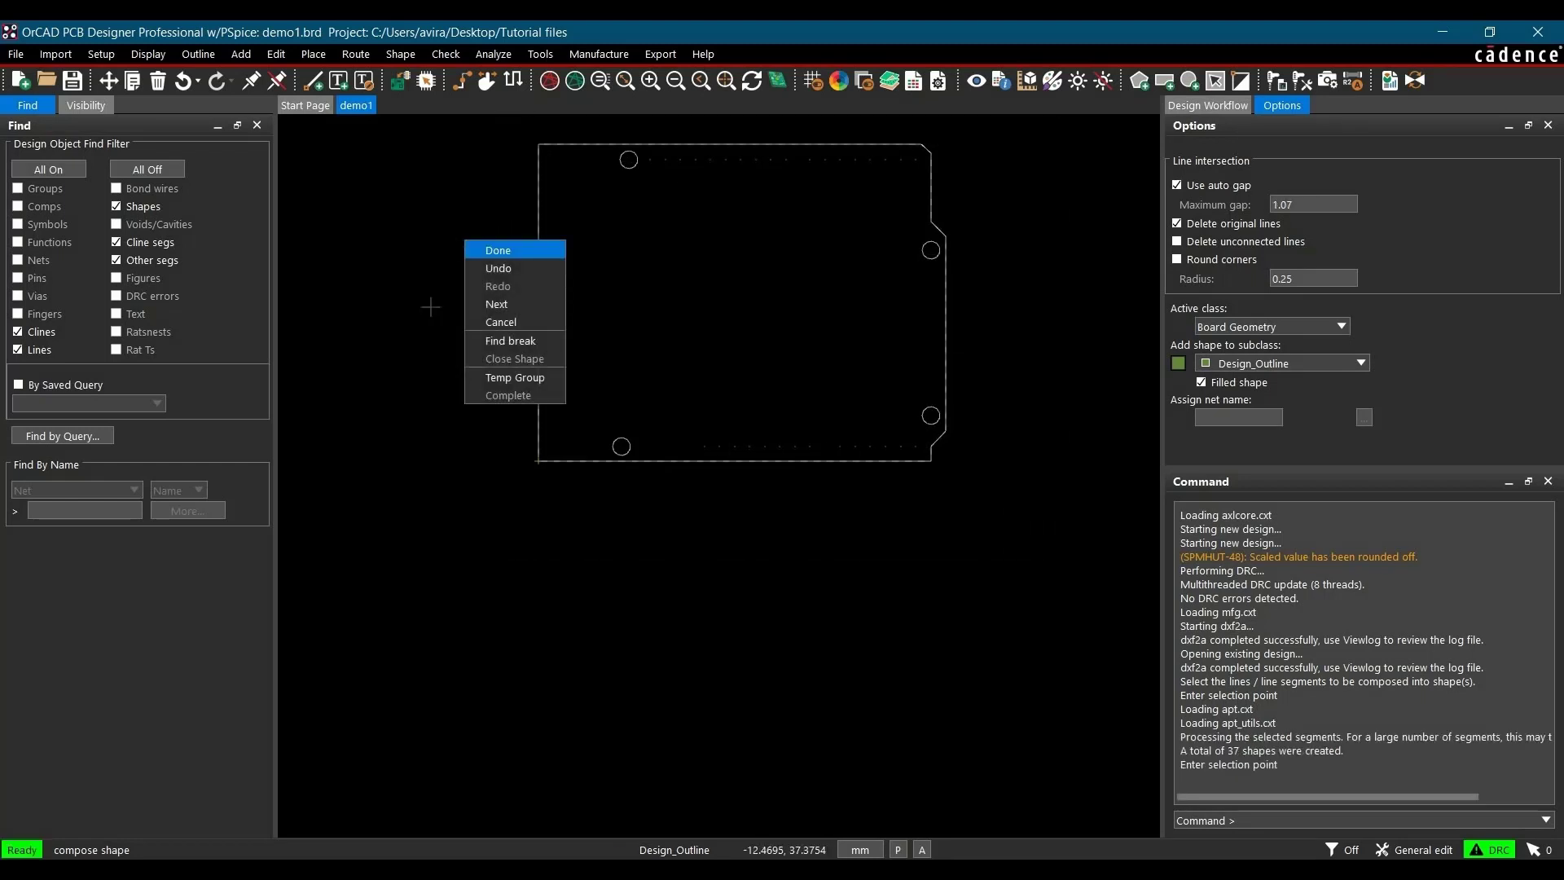
click(493, 250)
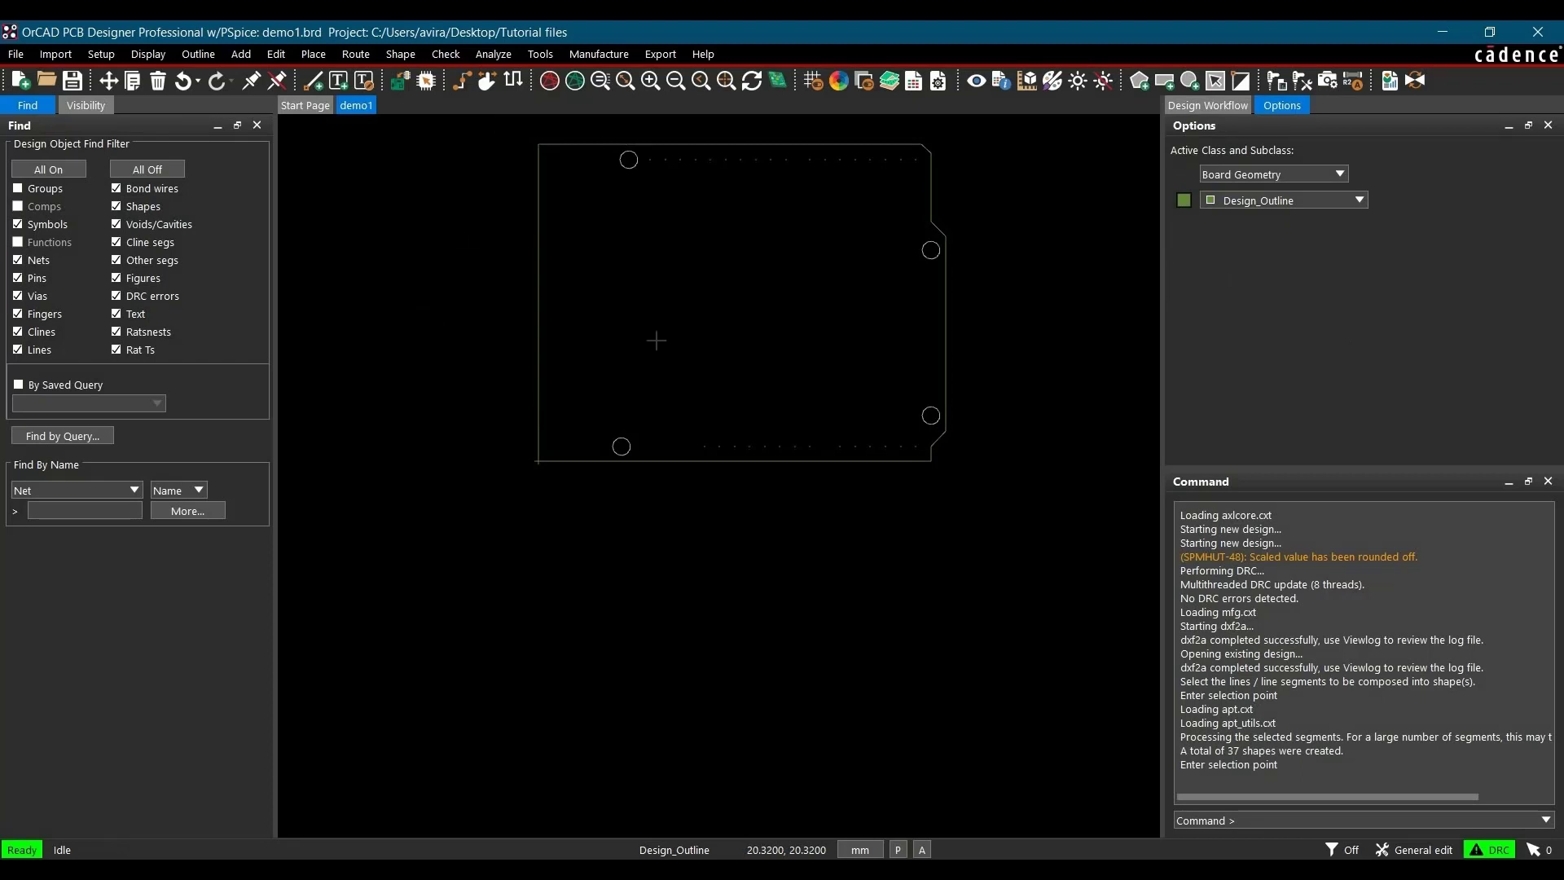
click(778, 88)
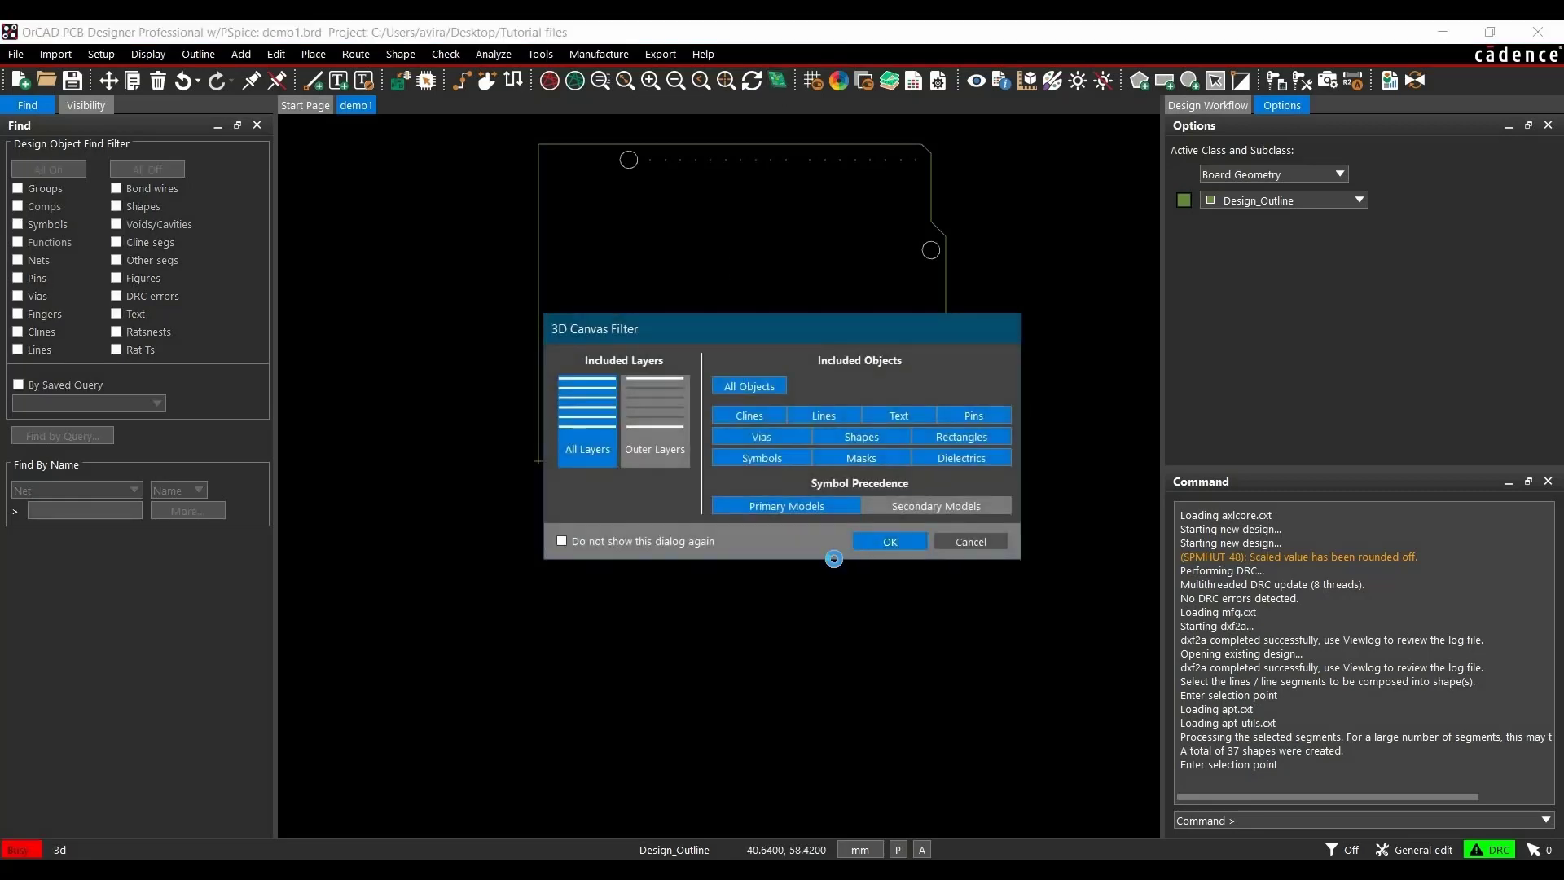
click(838, 560)
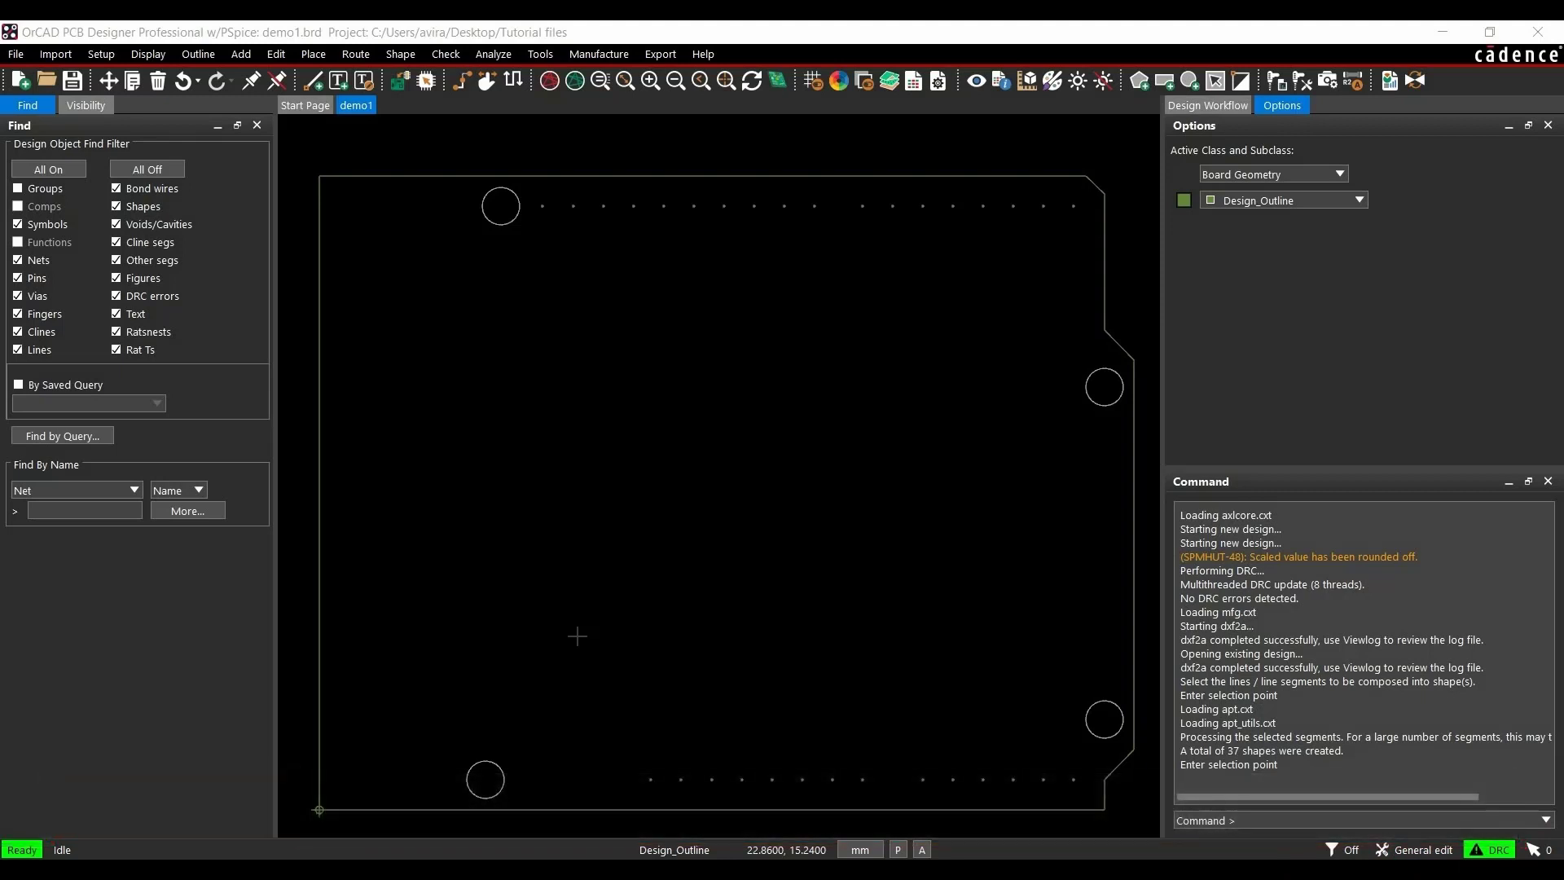
Save the current board and create a new board drawing named demo2 in millimetres on an A4 sheet
click(16, 54)
click(24, 75)
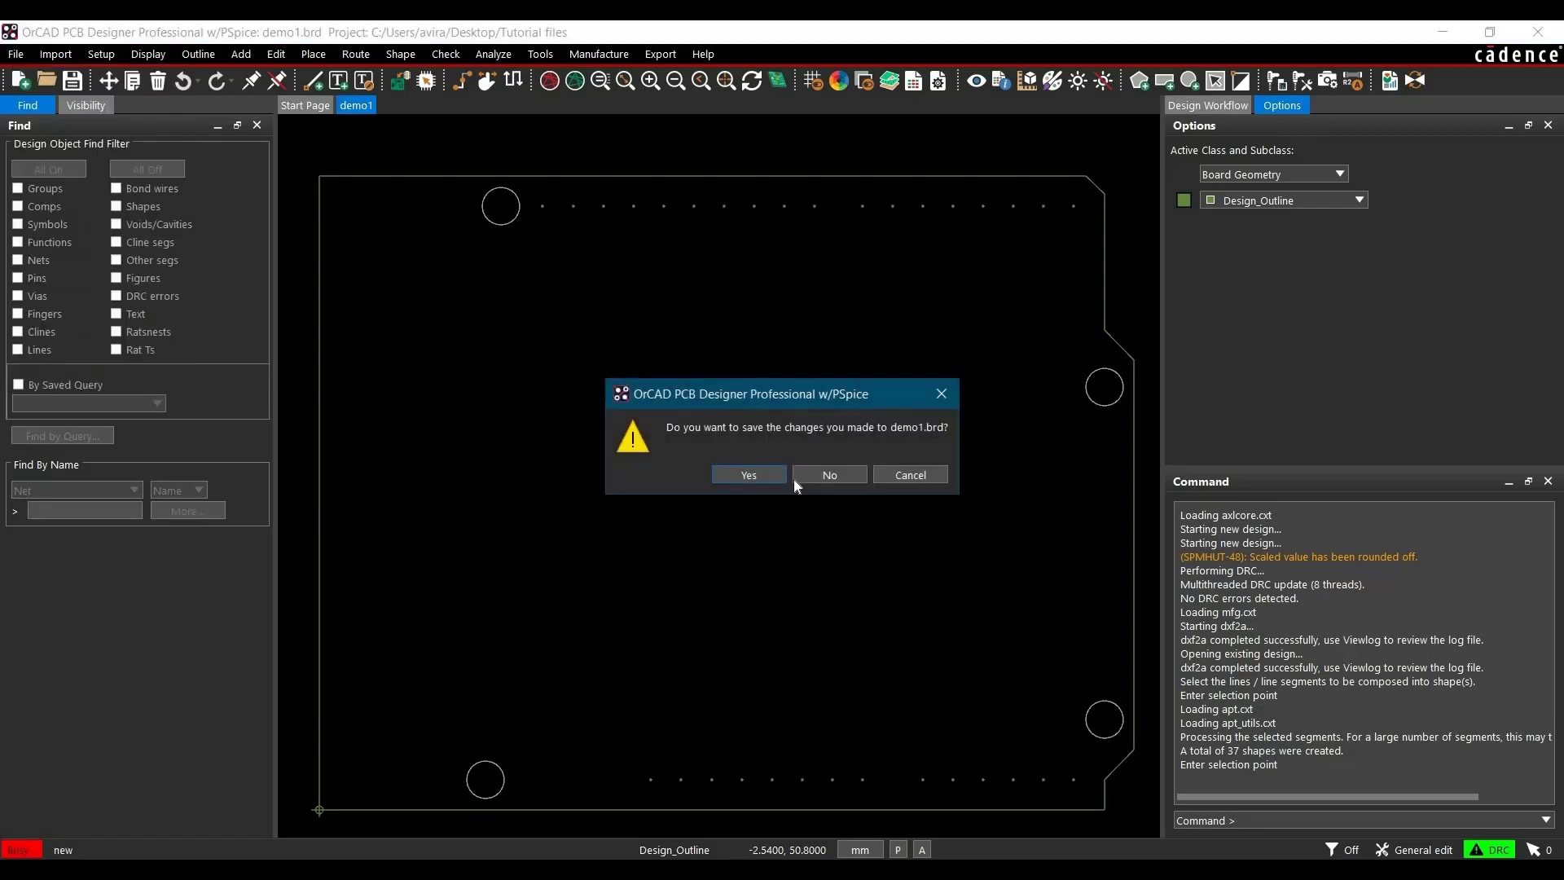
click(758, 474)
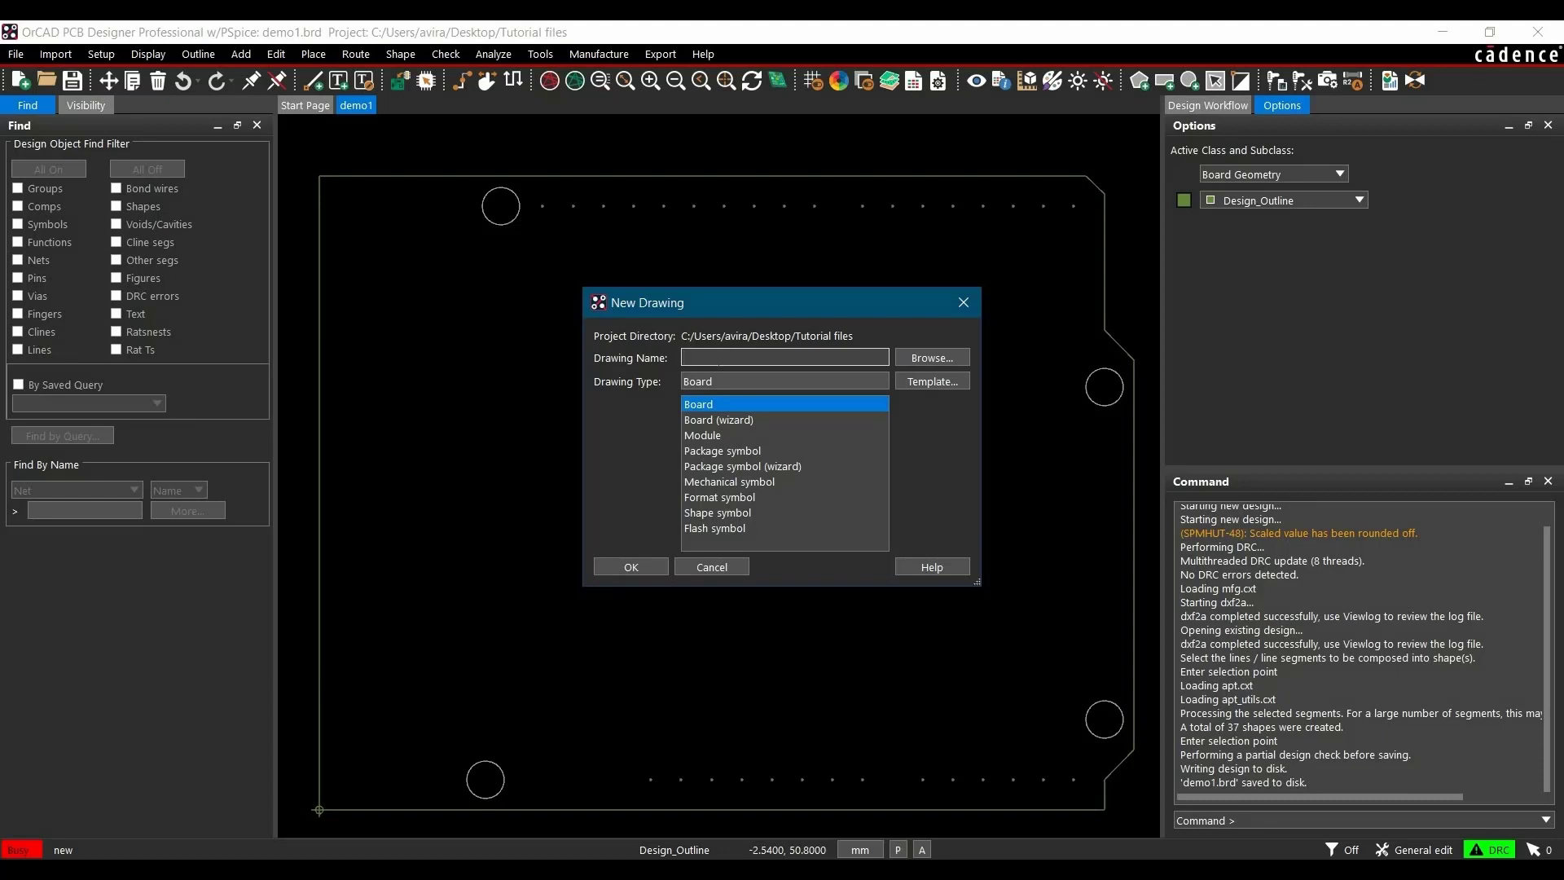
text(demo2)
click(653, 567)
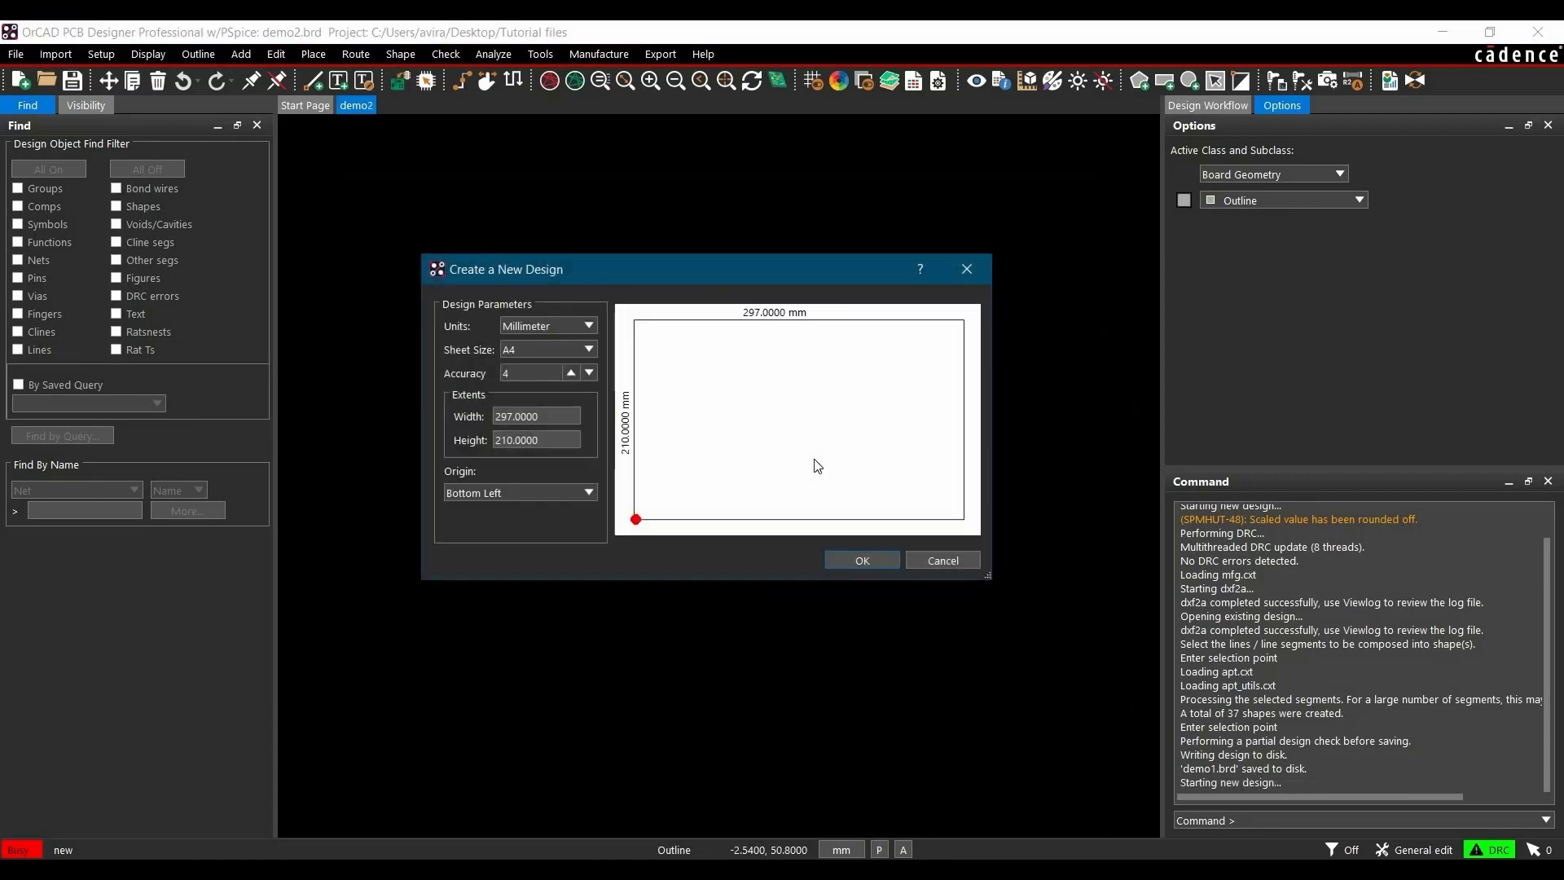
click(873, 560)
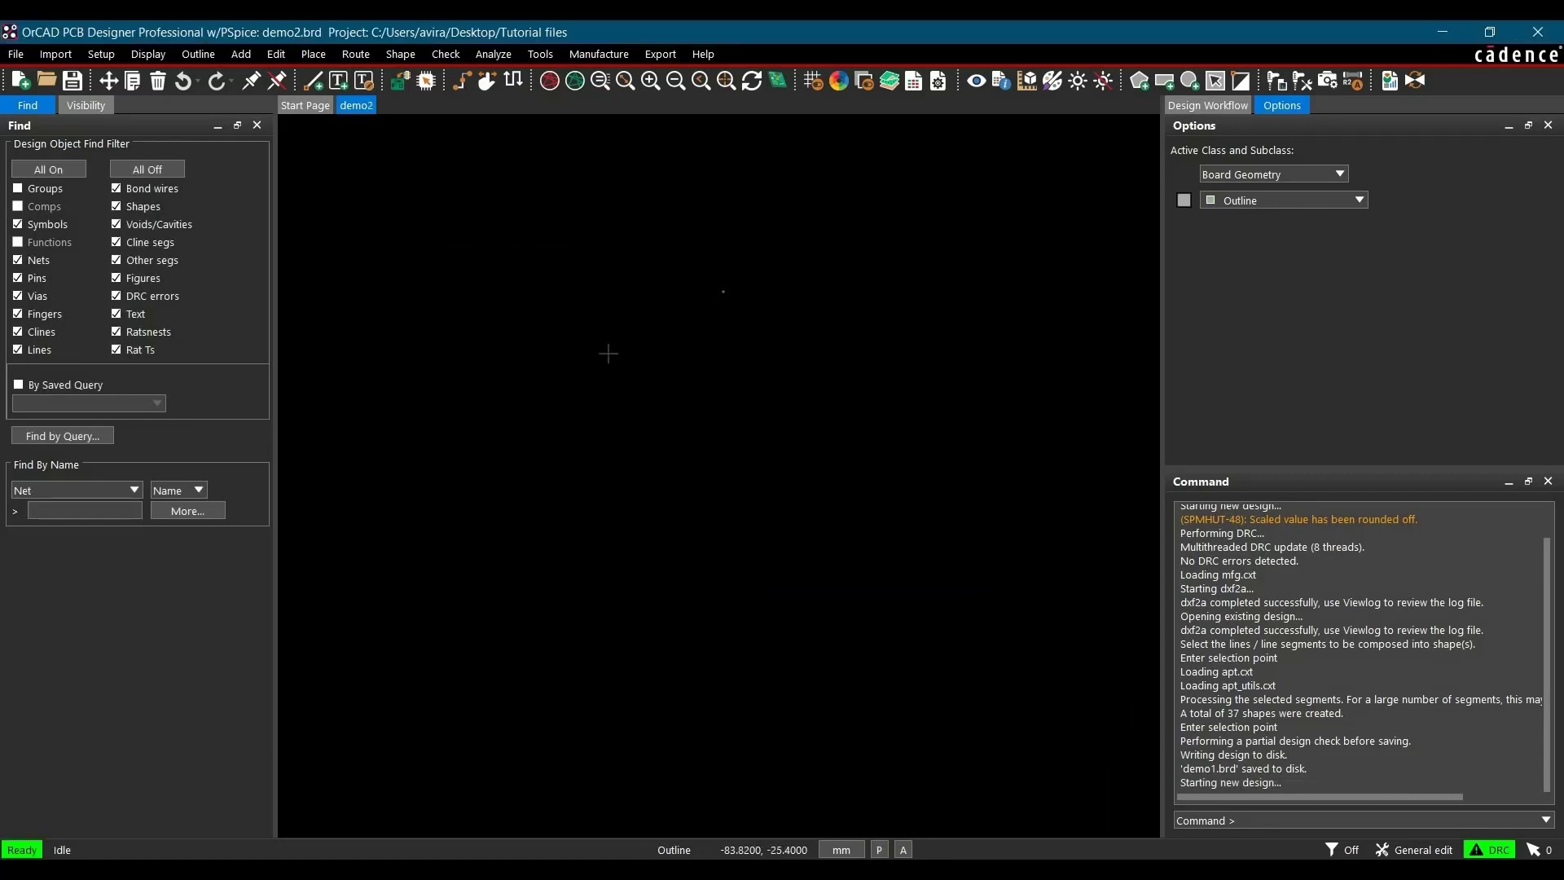
Set the drawing extents to Left X -100 and Lower Y -100 in the design parameters and apply them
click(101, 54)
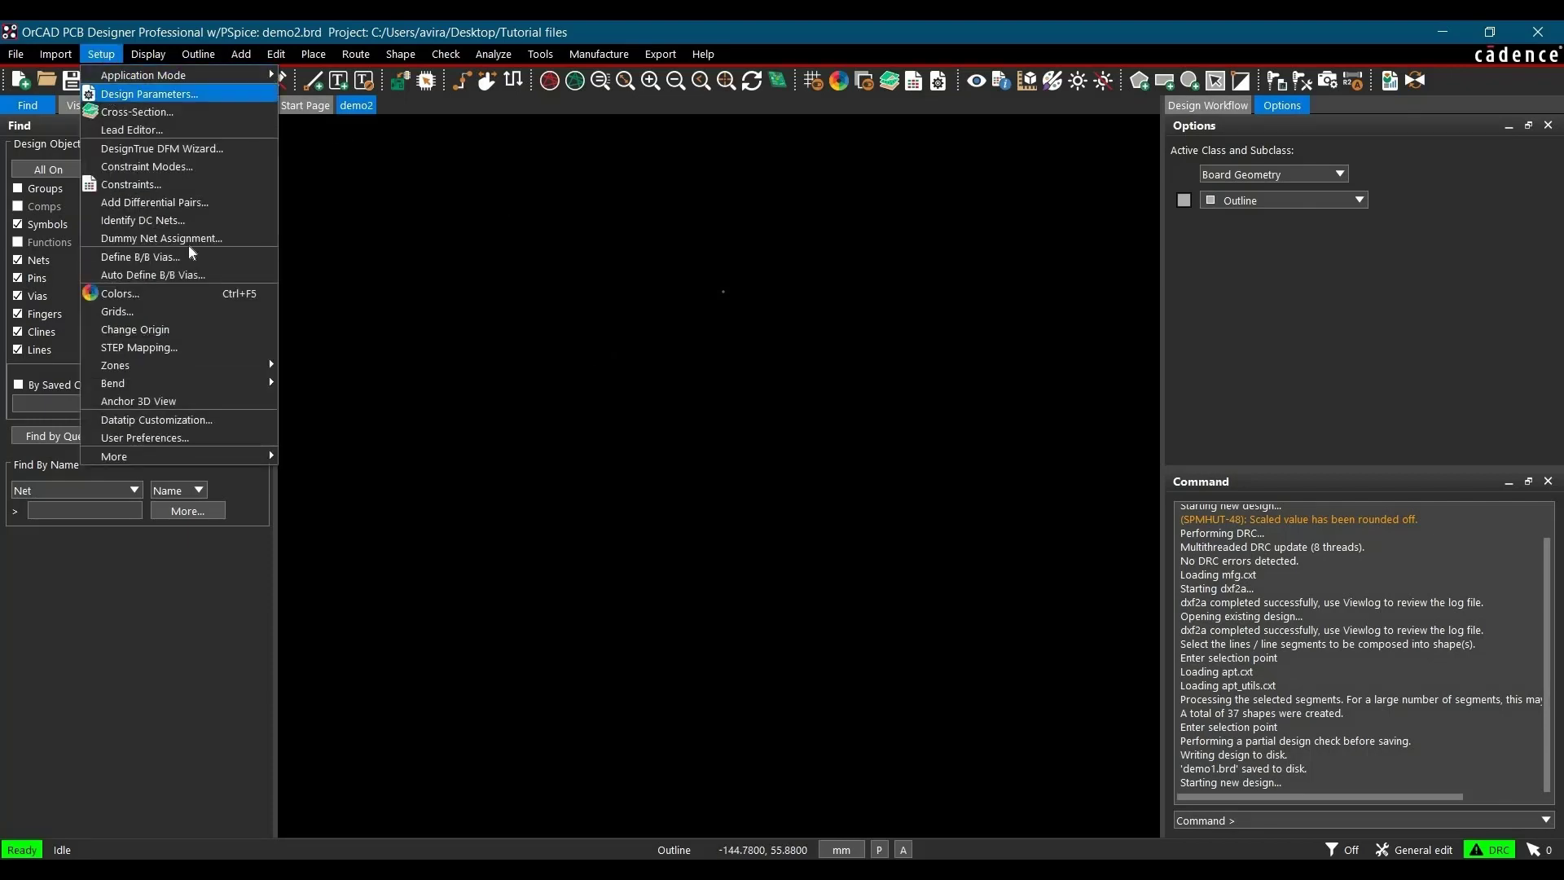
click(131, 90)
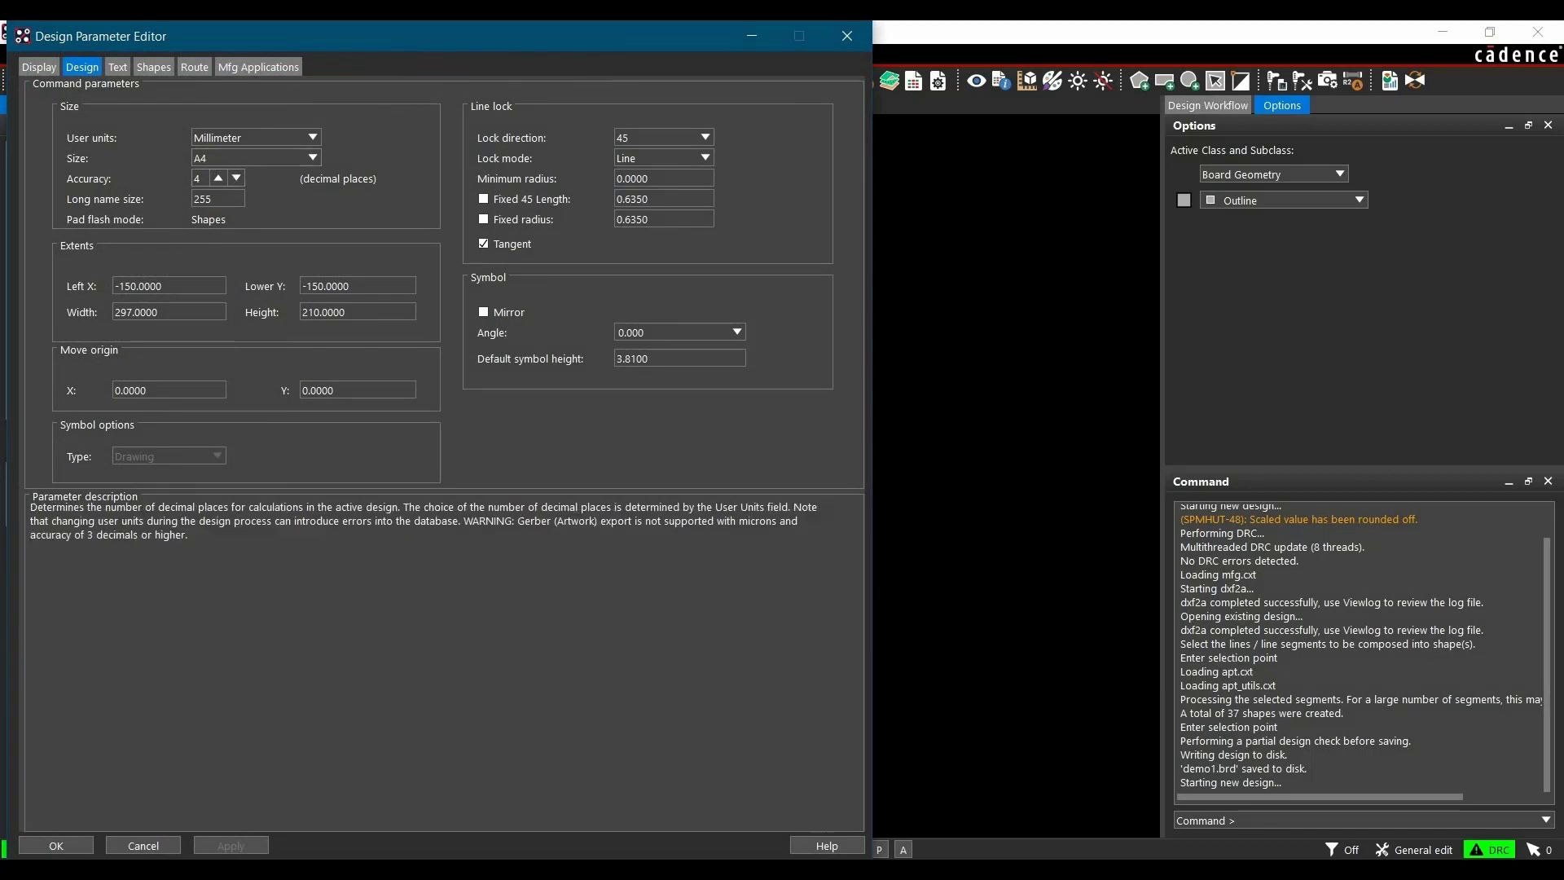
click(174, 286)
drag(173, 289, 85, 289)
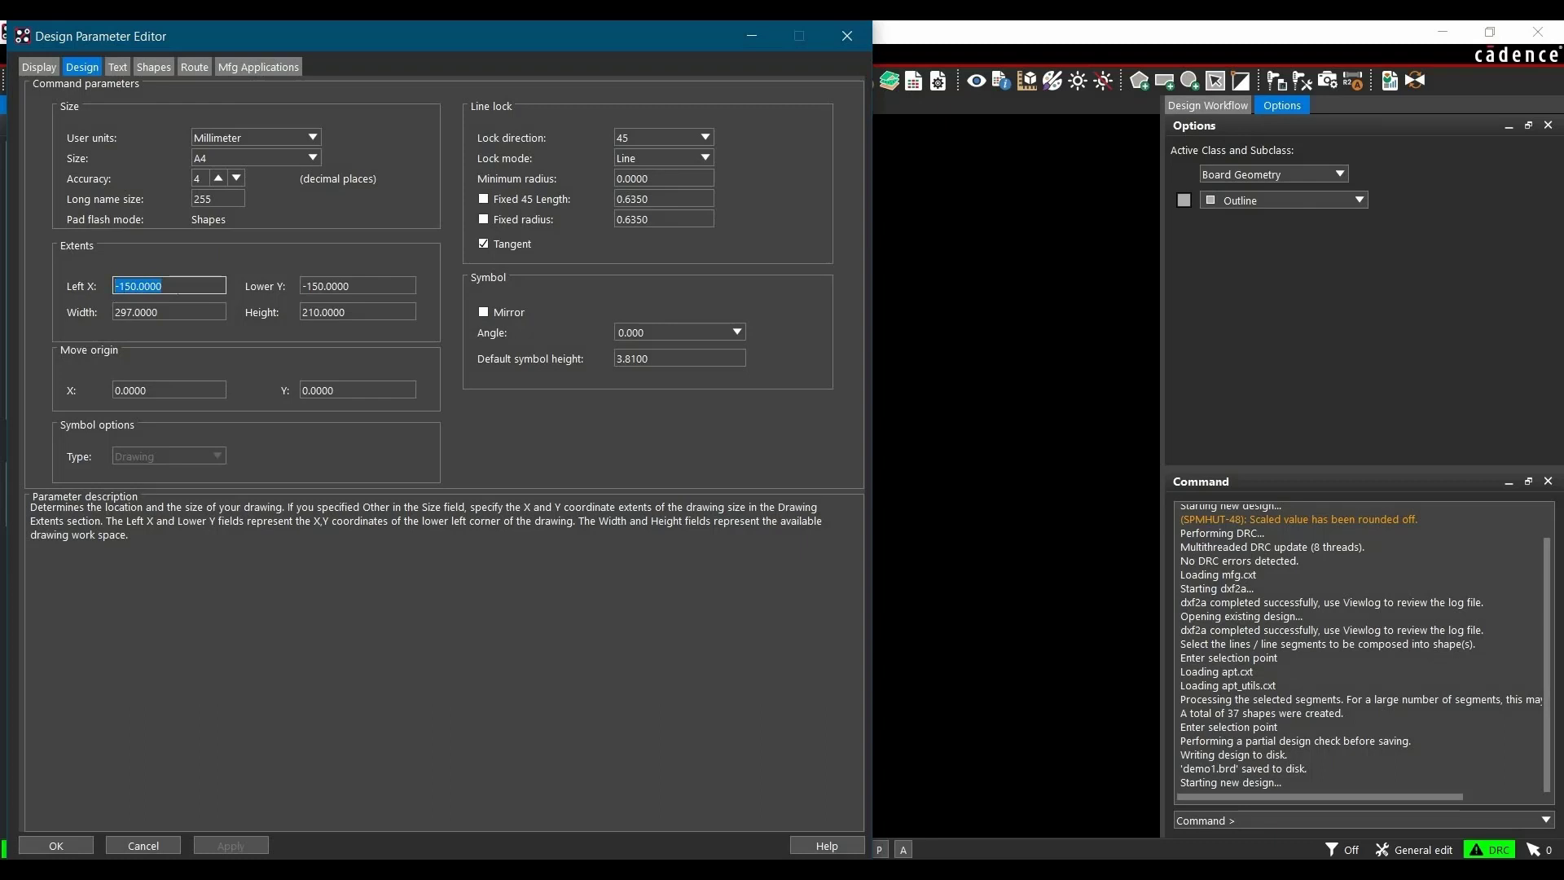
text(-100)
key(Tab)
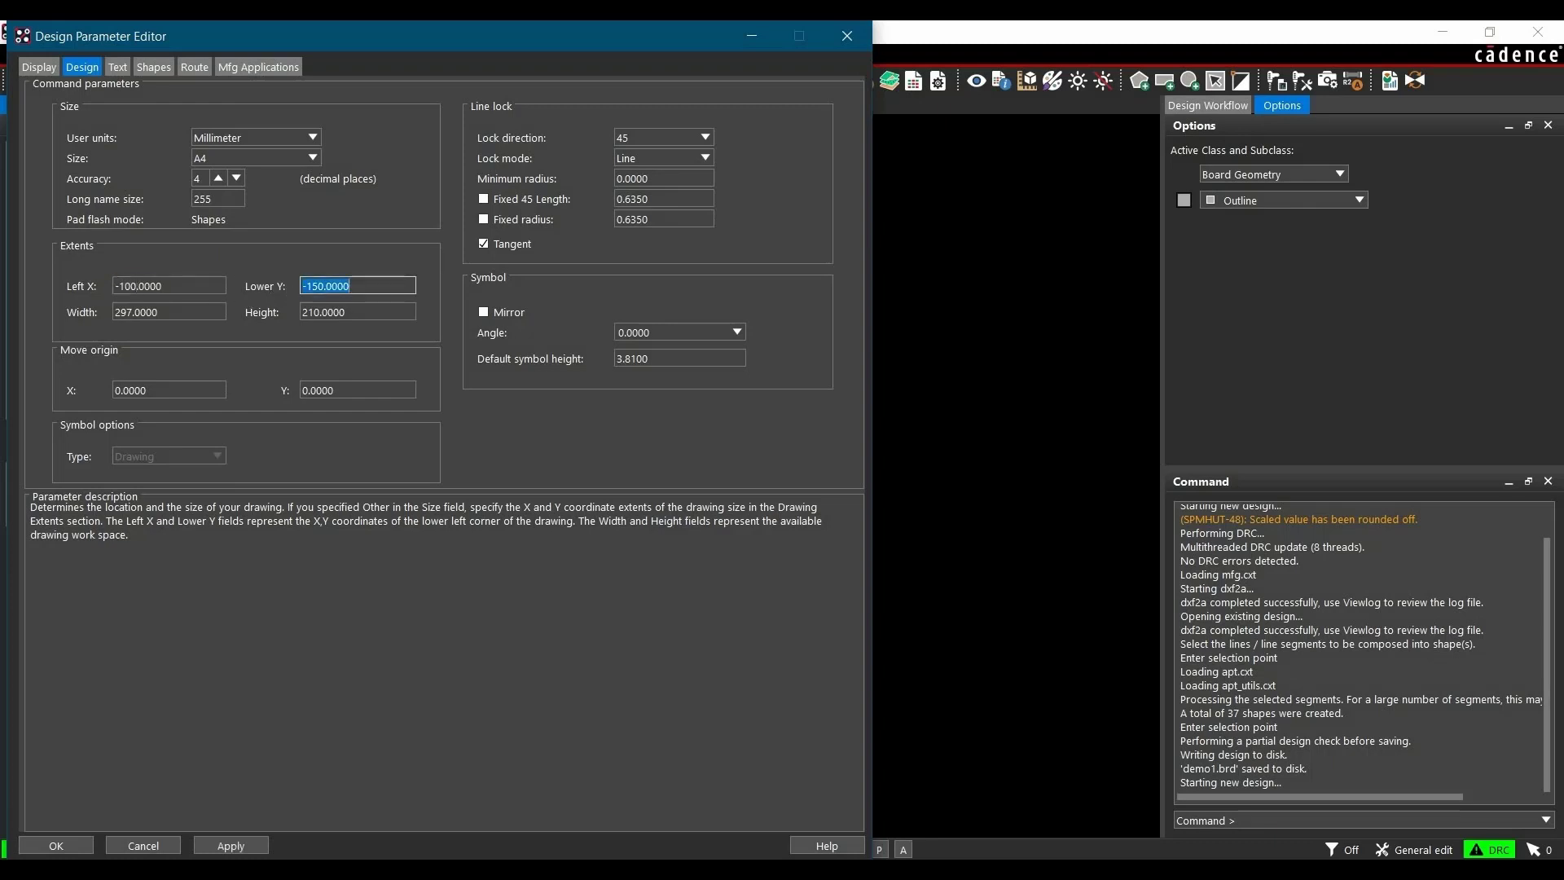
text(-100)
click(224, 848)
click(75, 850)
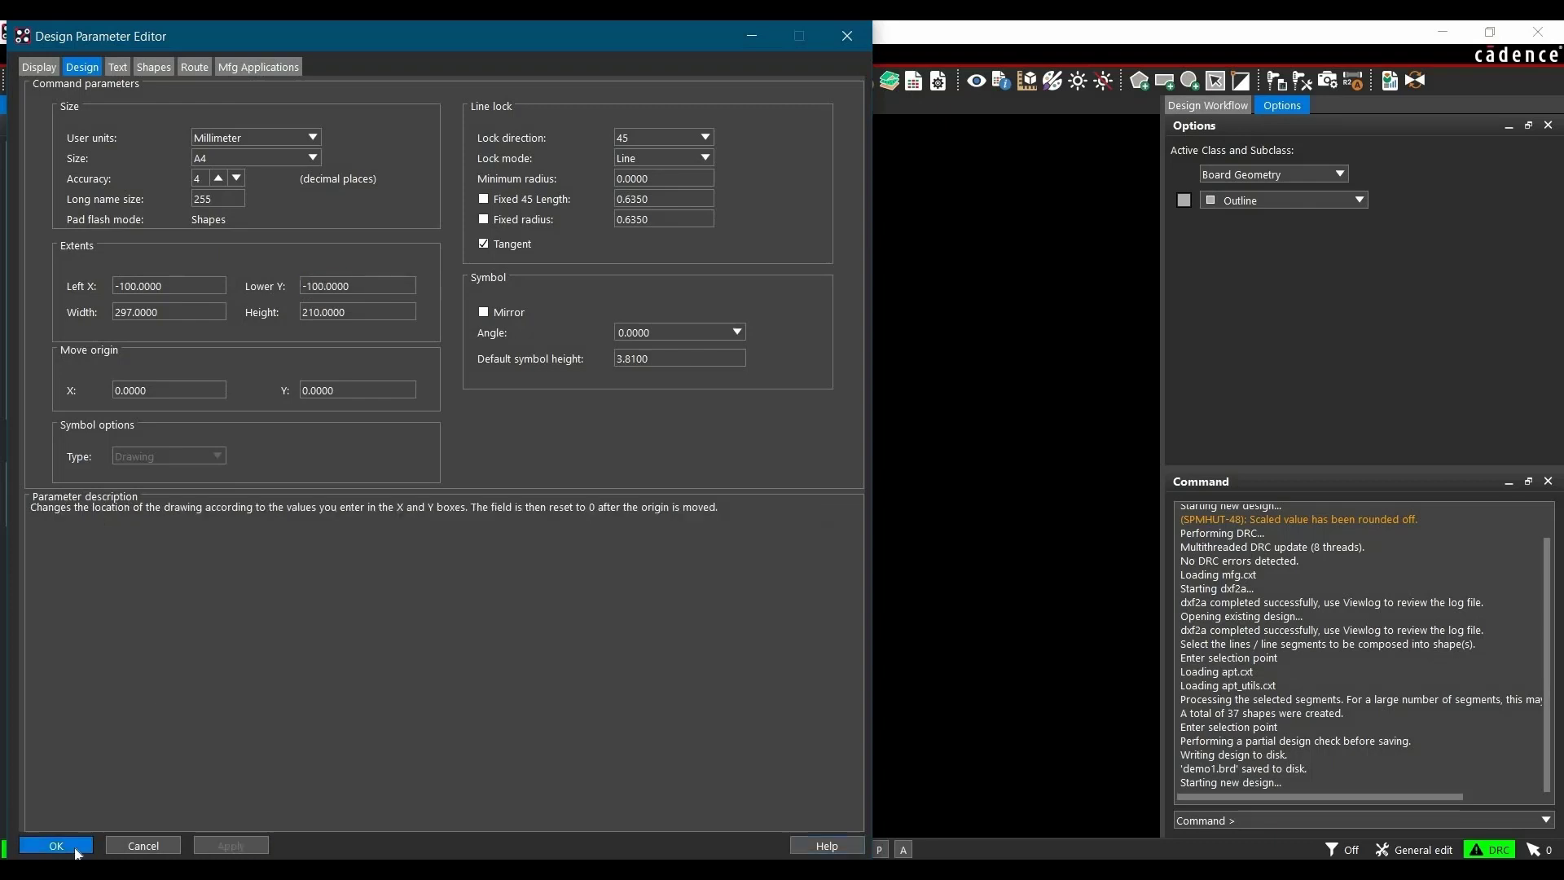
Check the Arduino UNO dimentions image in Photos, and set the board's Non-Etch grid spacing to 0.001 in x and y
mouse_move(764, 855)
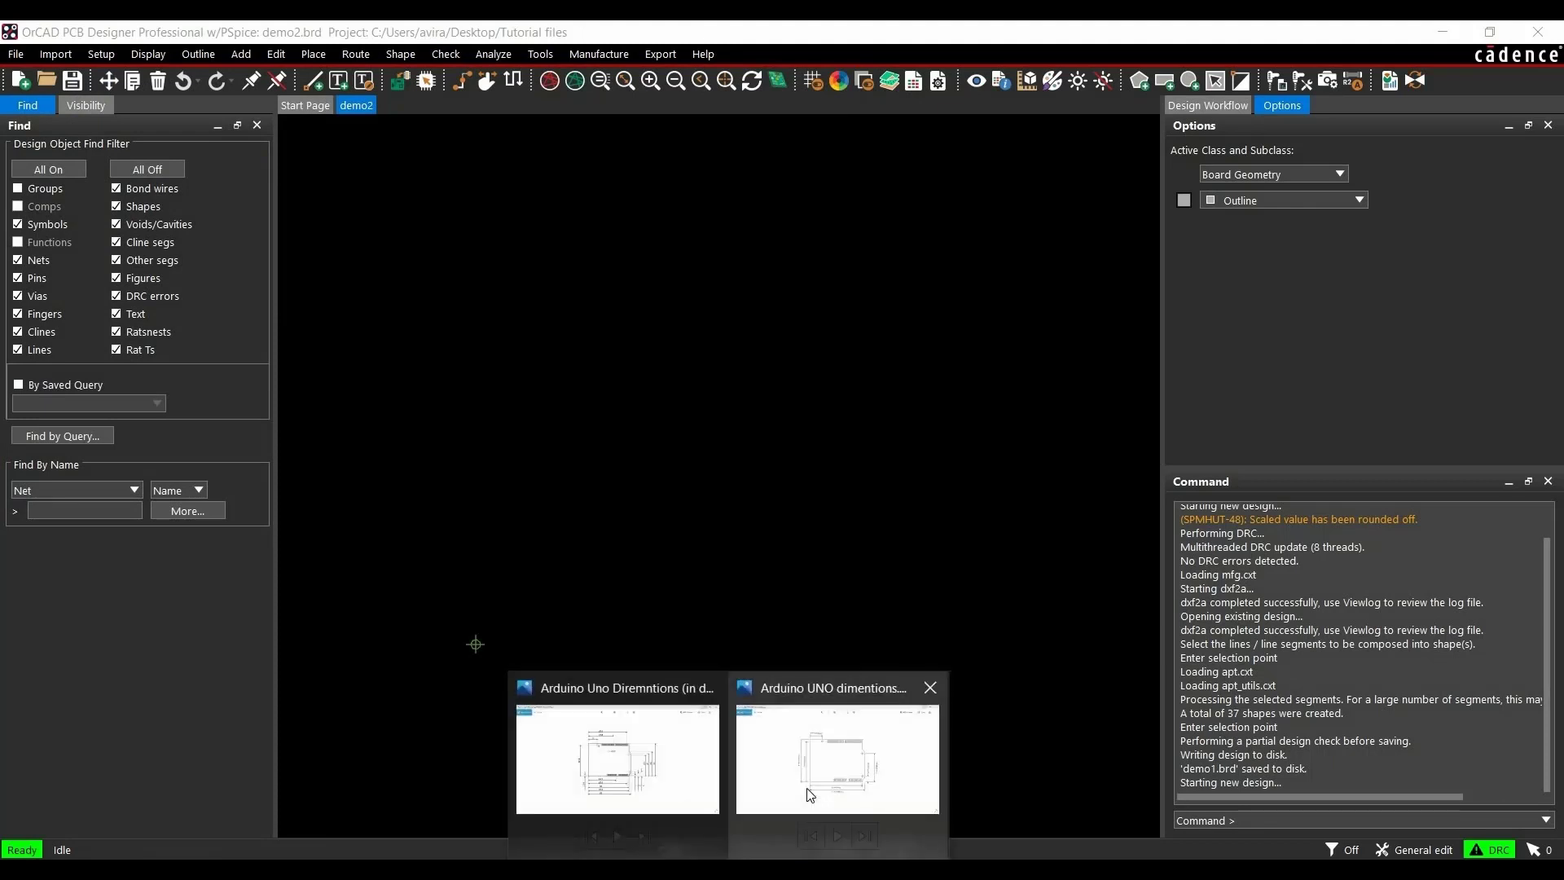
click(807, 788)
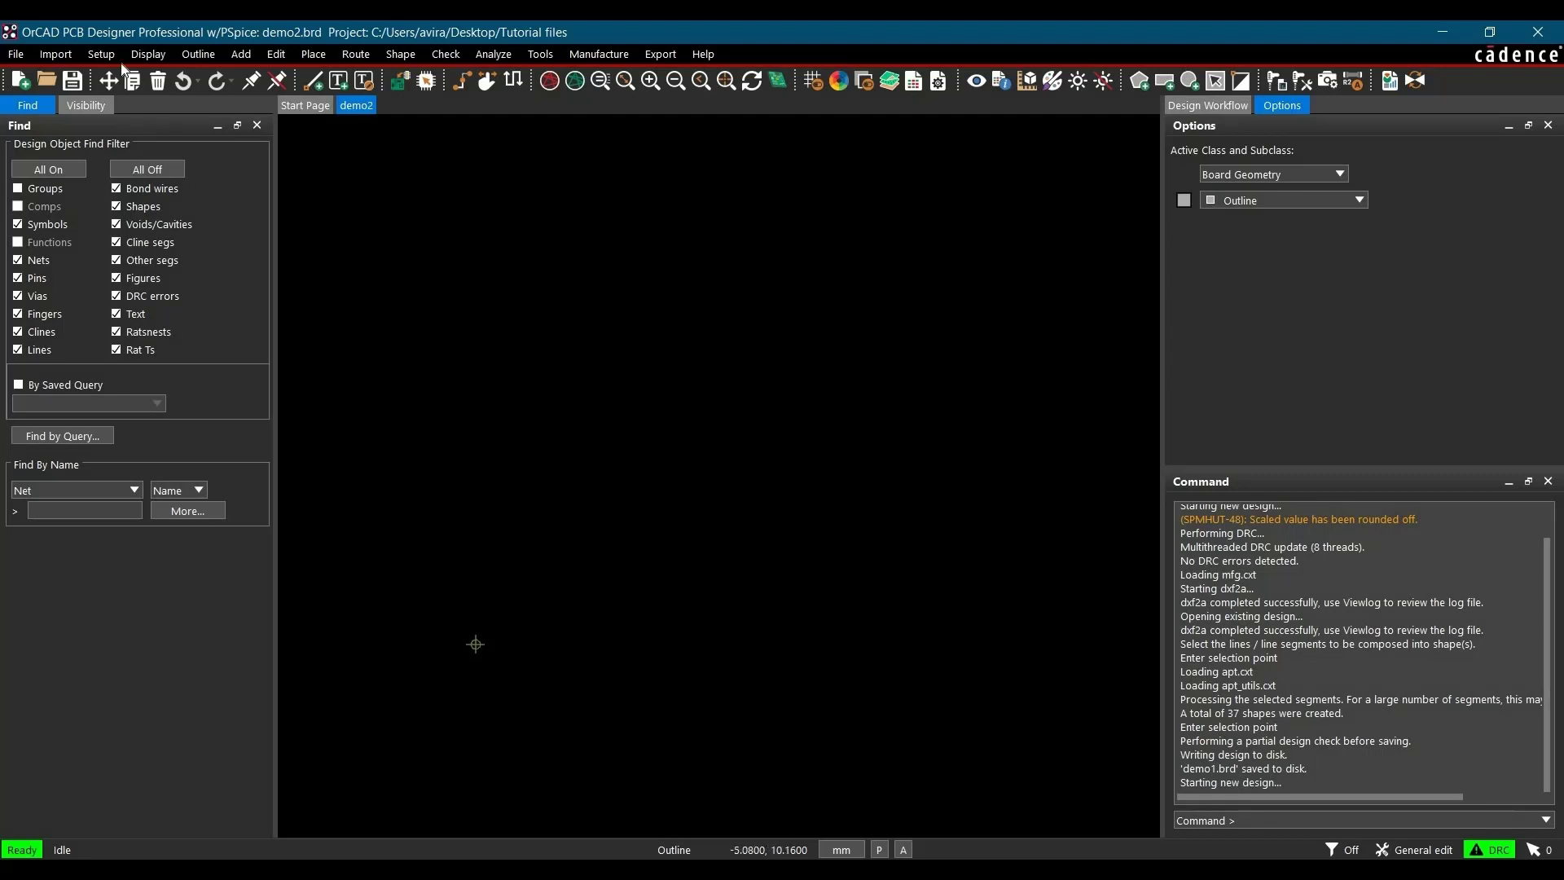
click(101, 53)
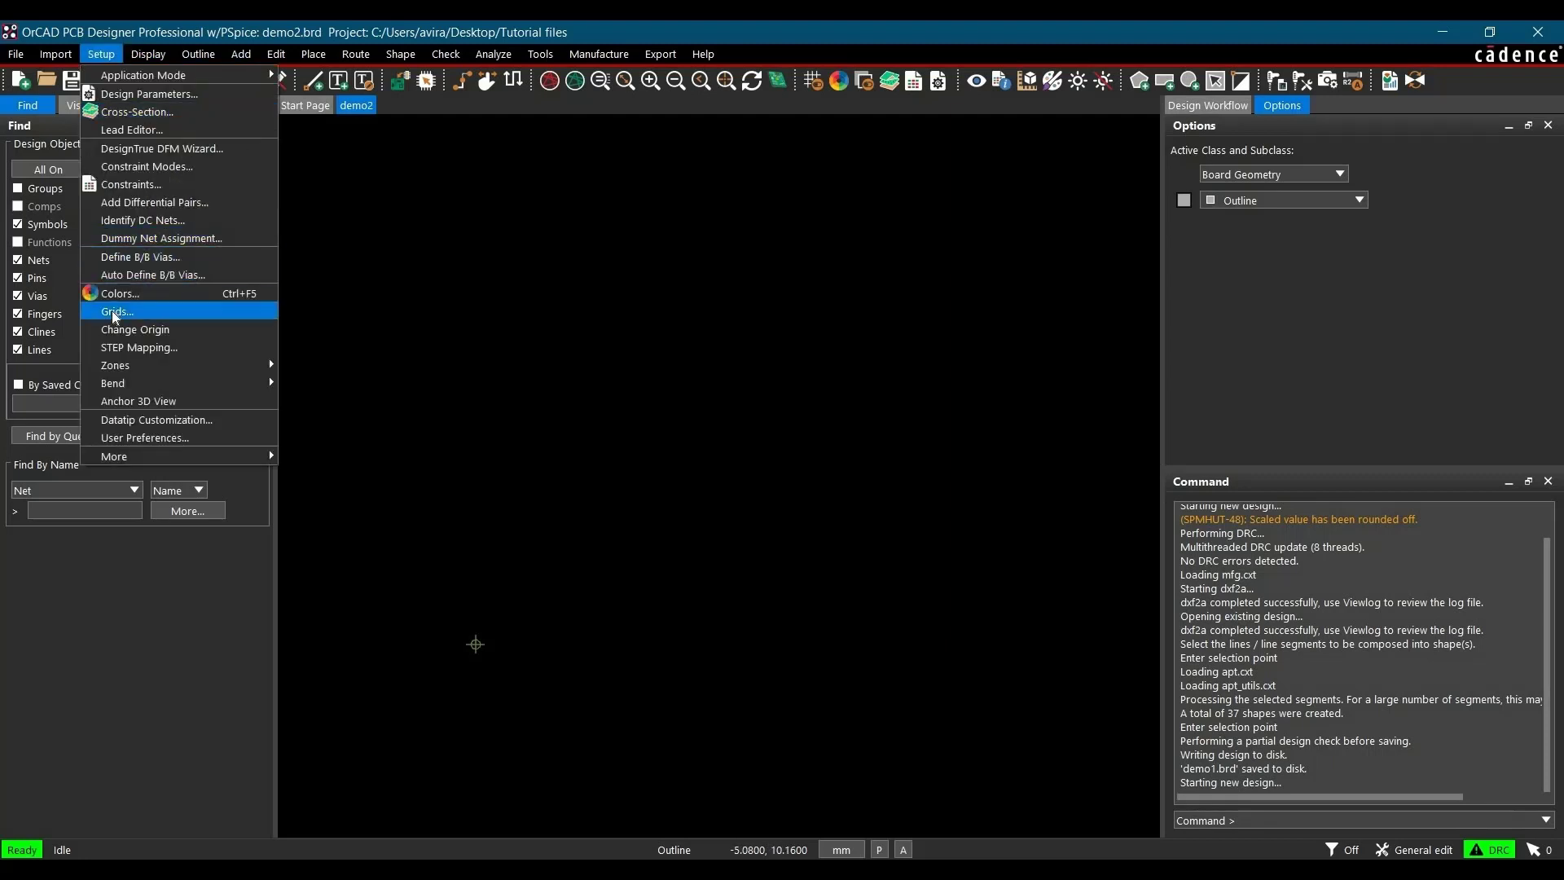
click(114, 311)
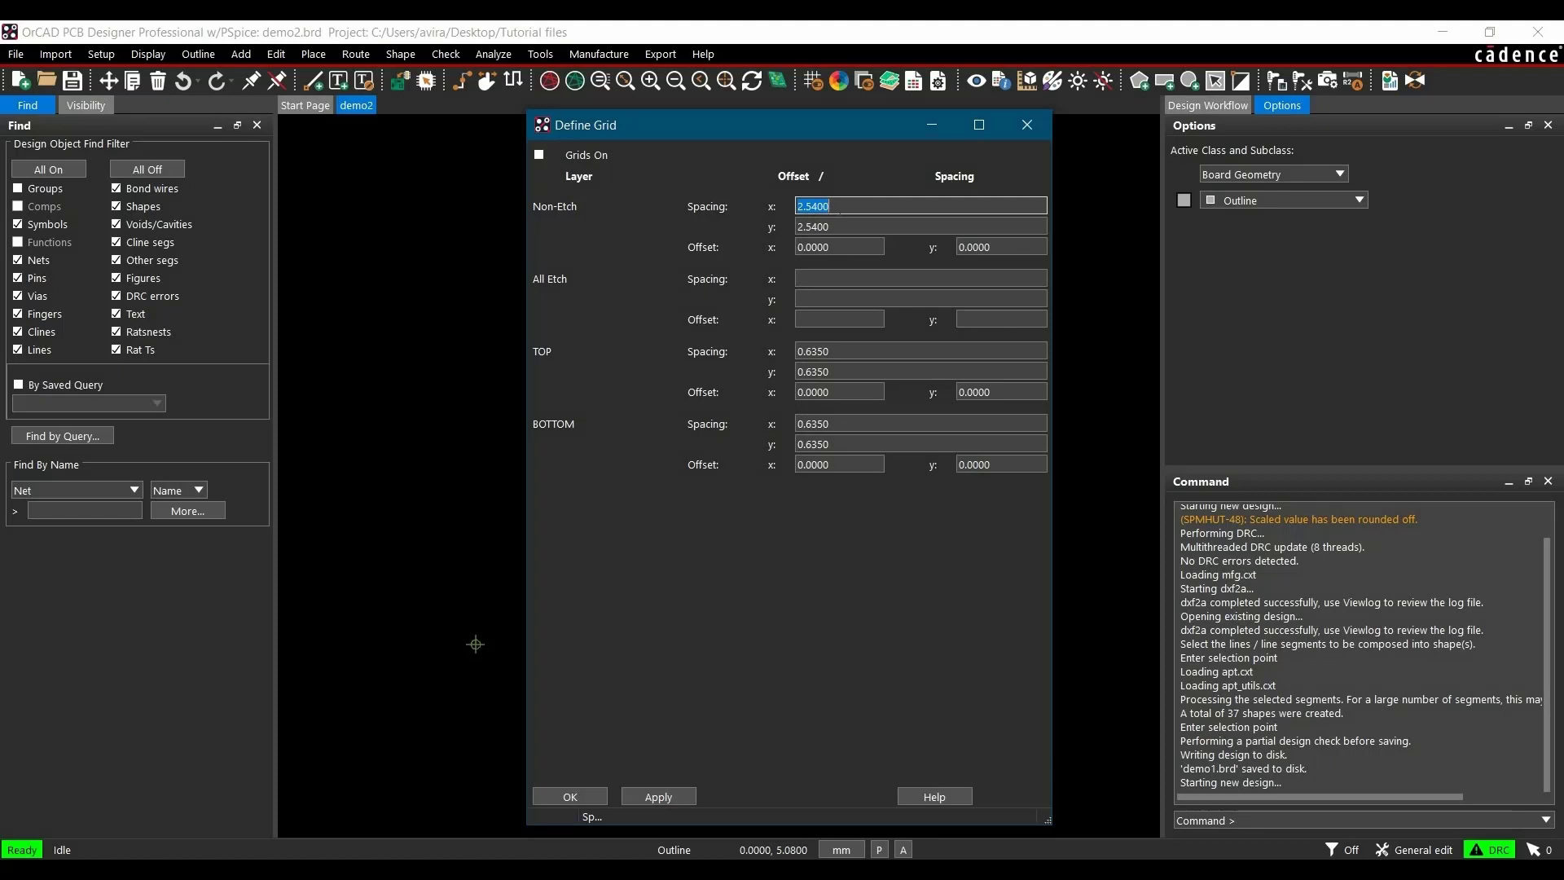
text(0.)
key(Tab)
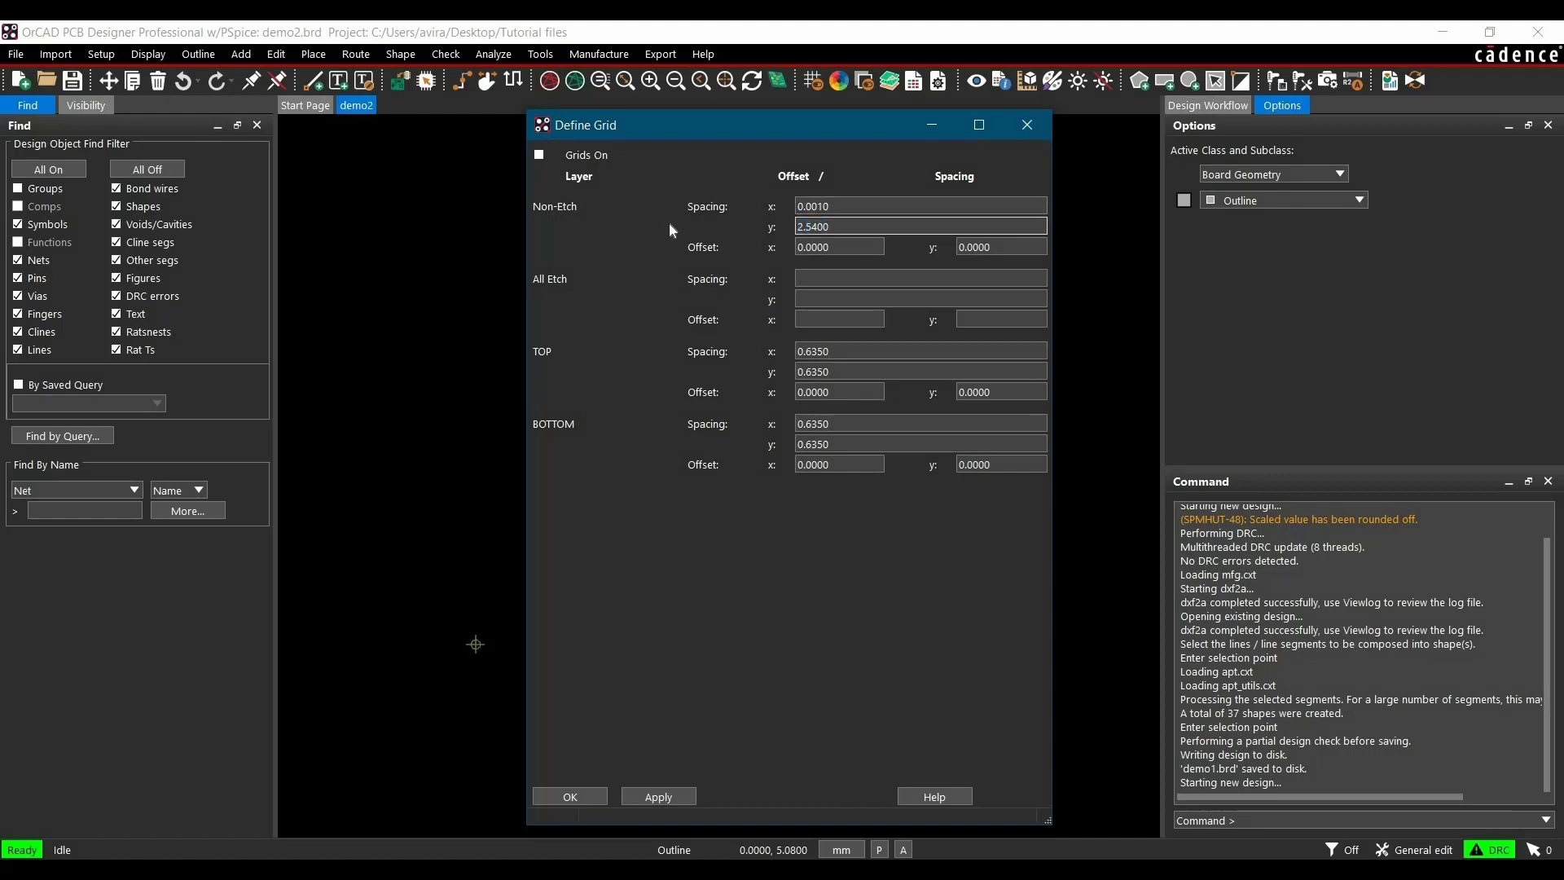
text(0.001)
click(652, 795)
click(571, 796)
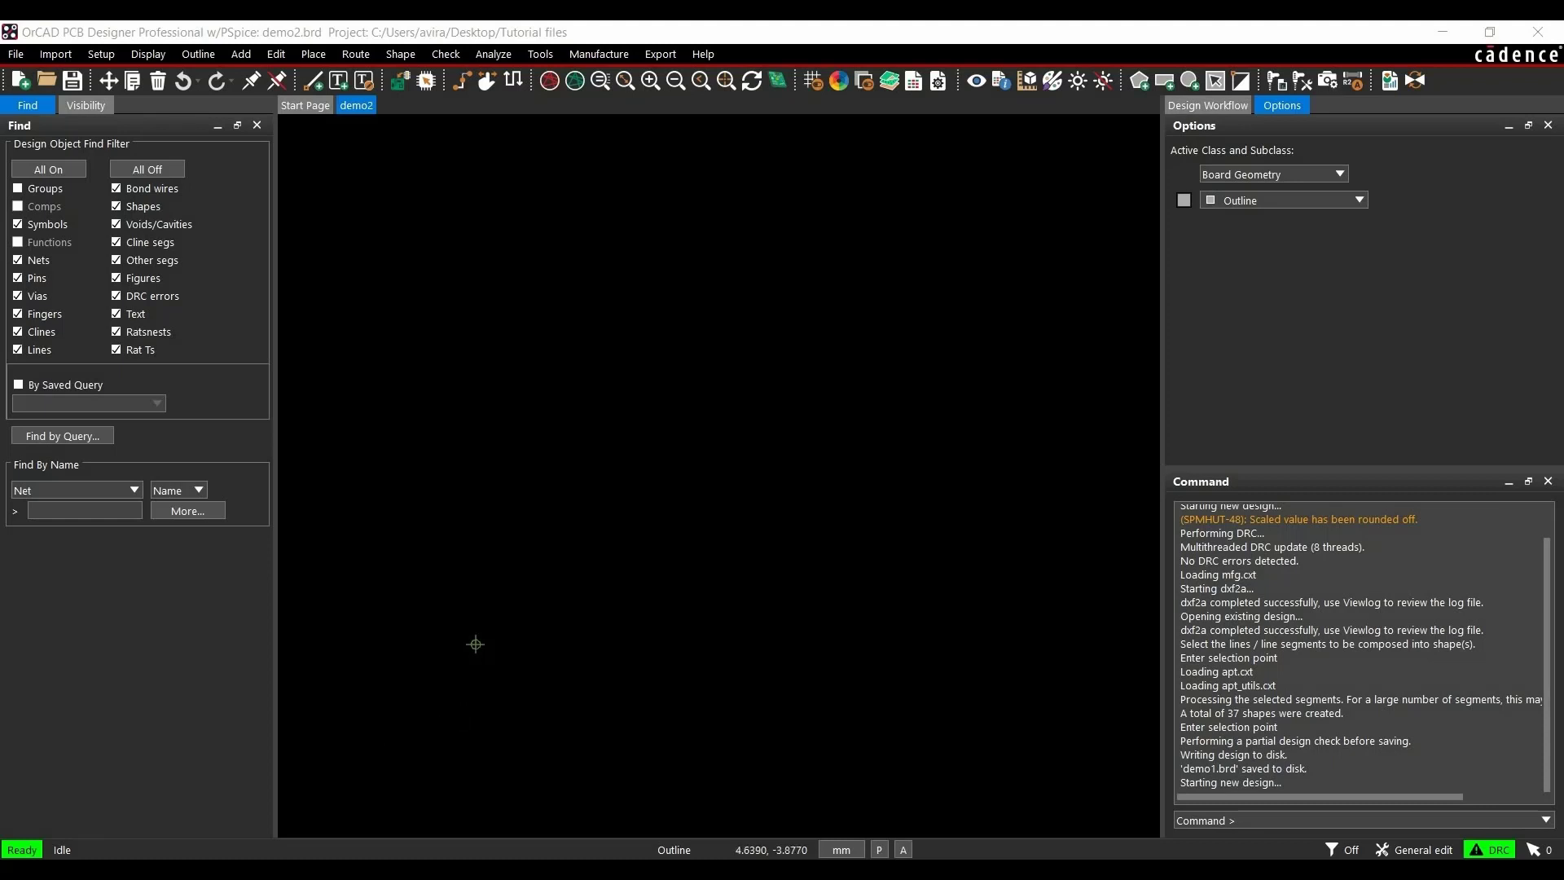
Switch to Photos and examine the dimensions in both Arduino UNO reference images
mouse_move(796, 800)
click(781, 712)
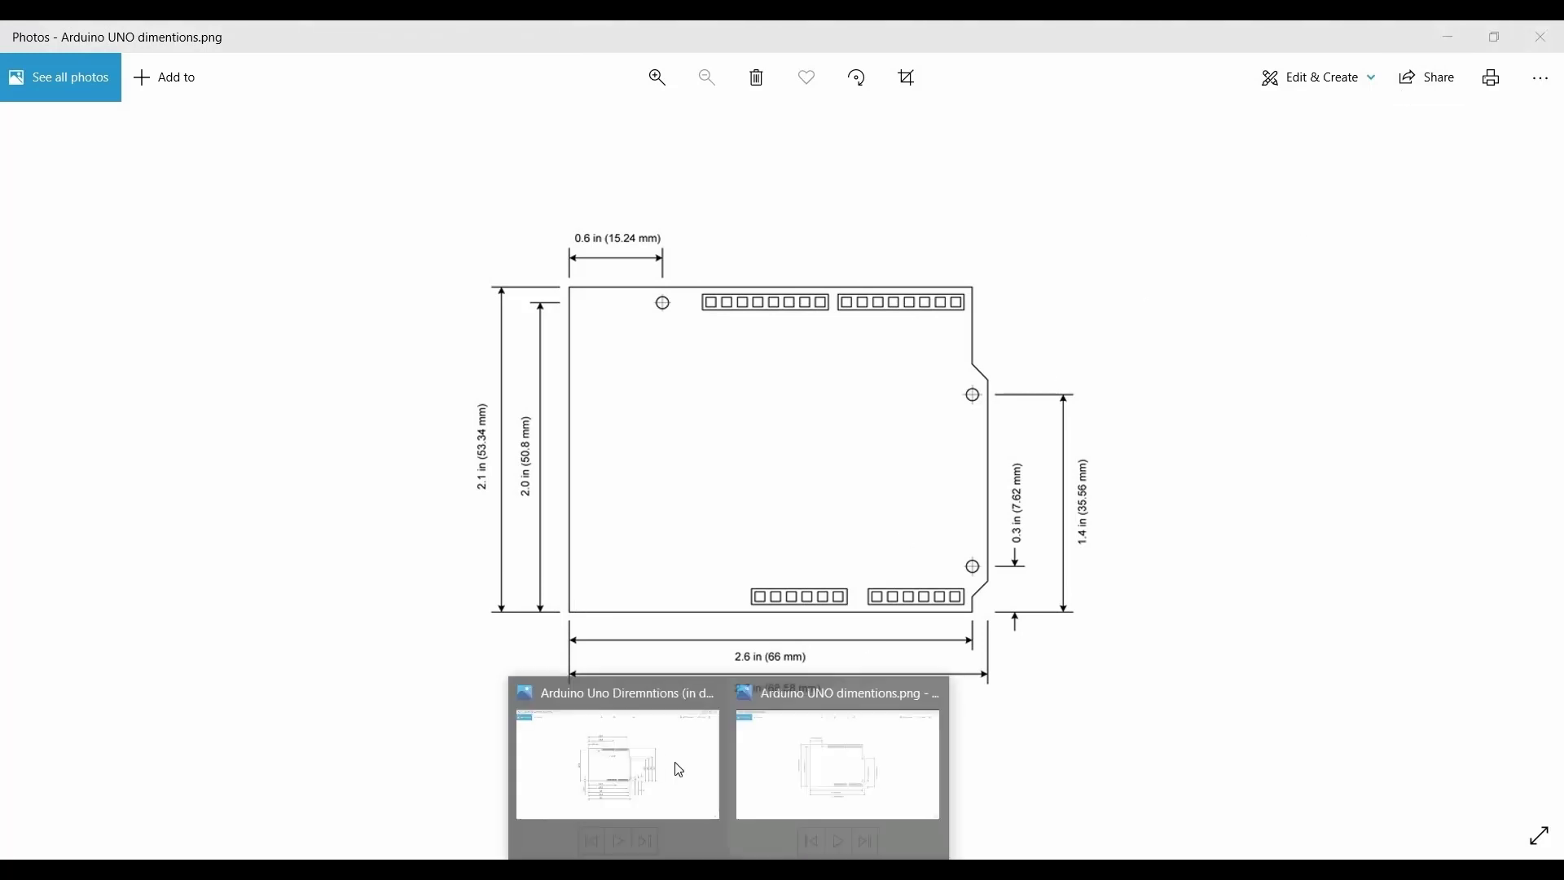
click(674, 765)
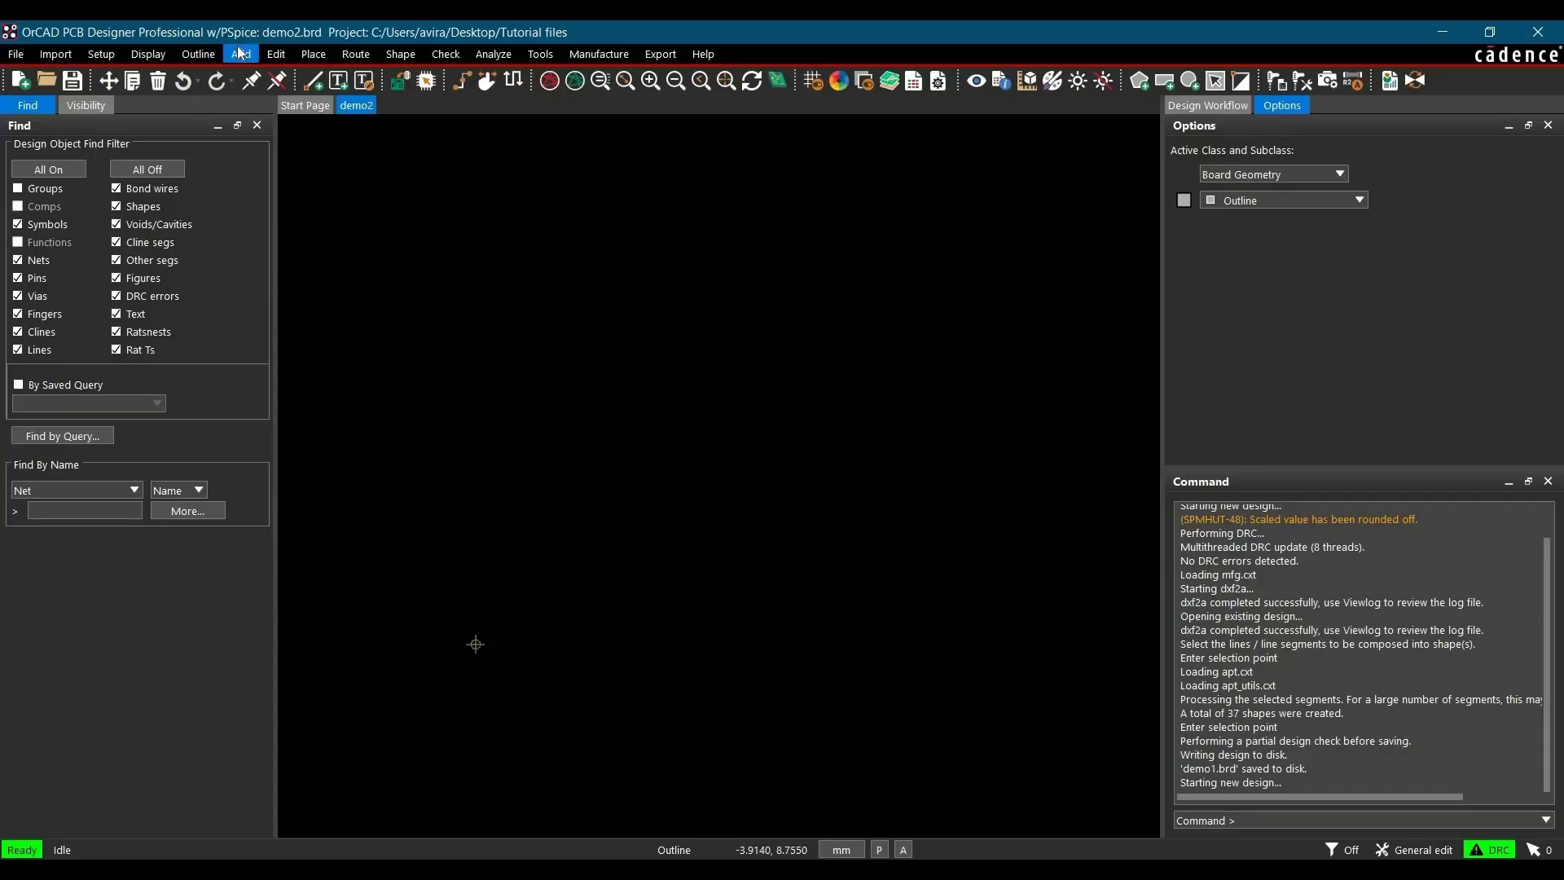
Start the Add Line command on the Board Geometry Outline subclass and assign yellow as that subclass's color
click(241, 54)
click(251, 92)
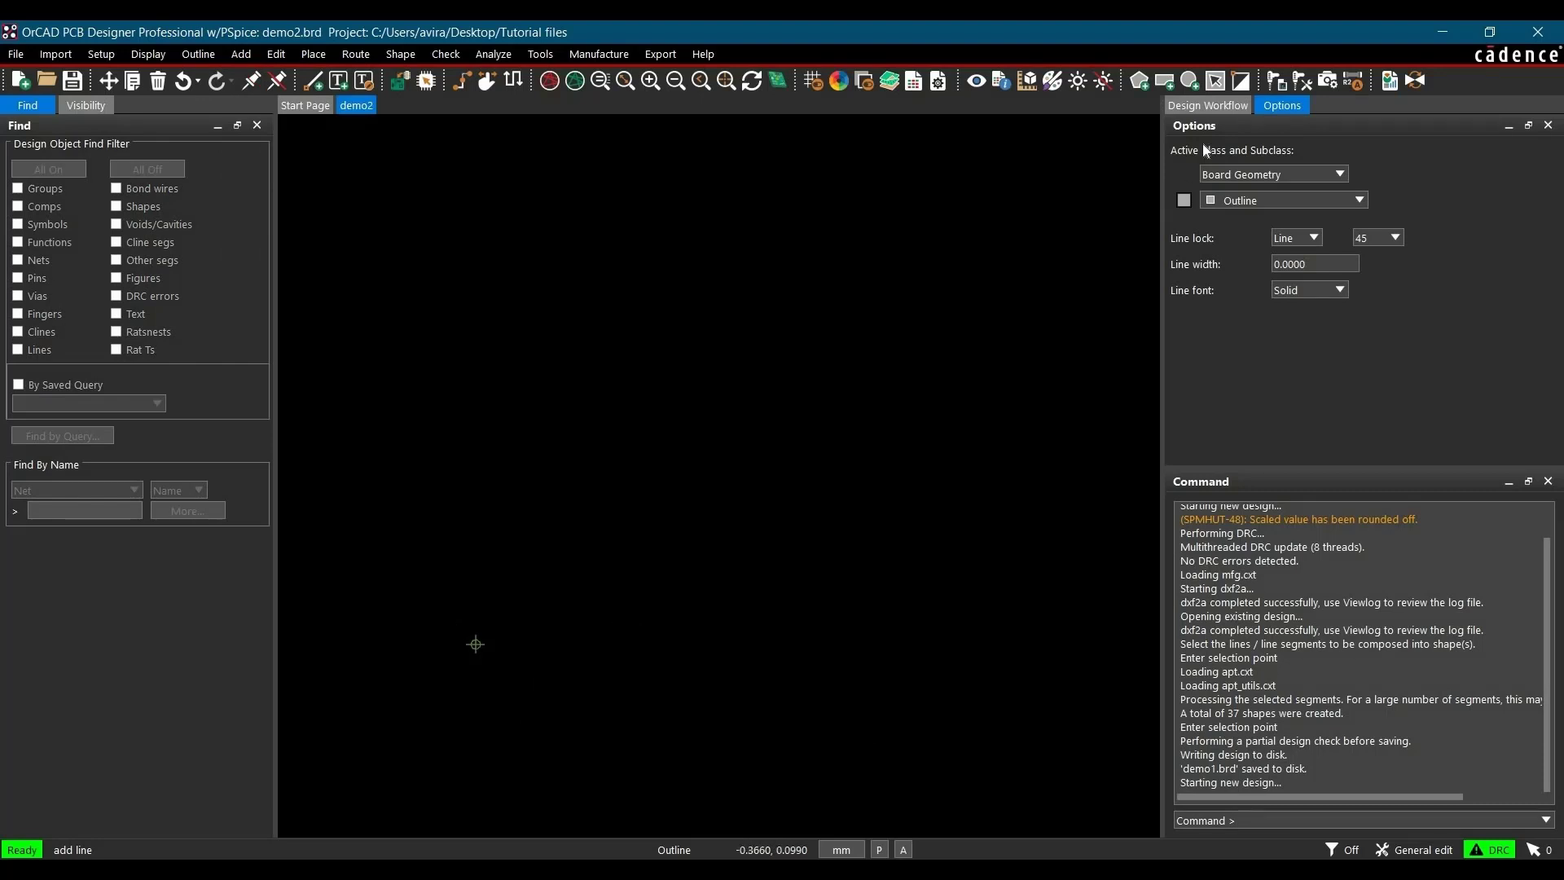
click(1244, 176)
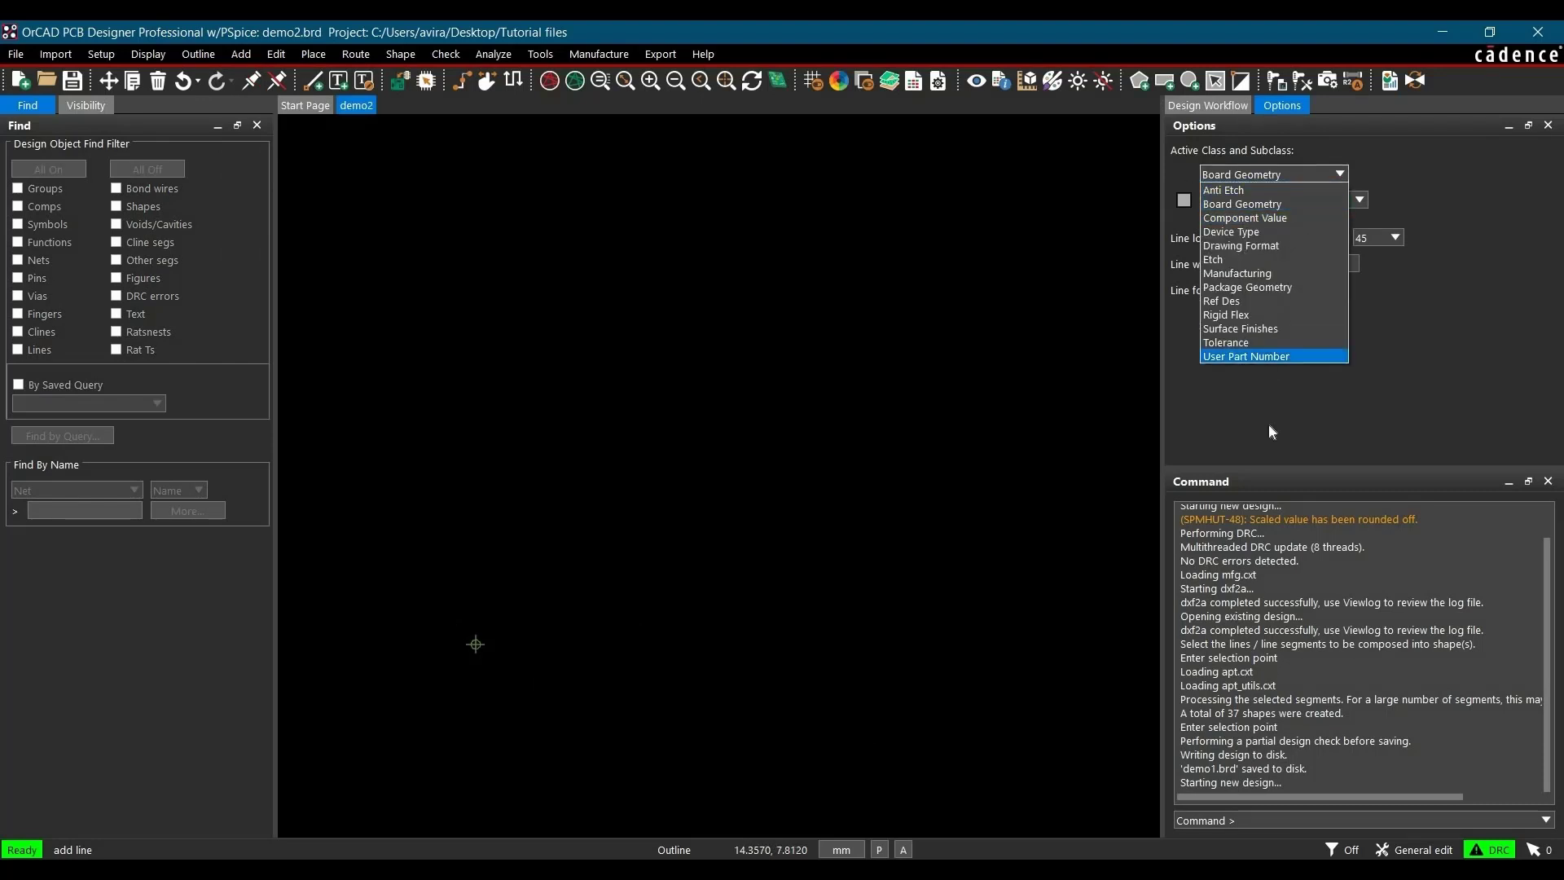
click(1214, 203)
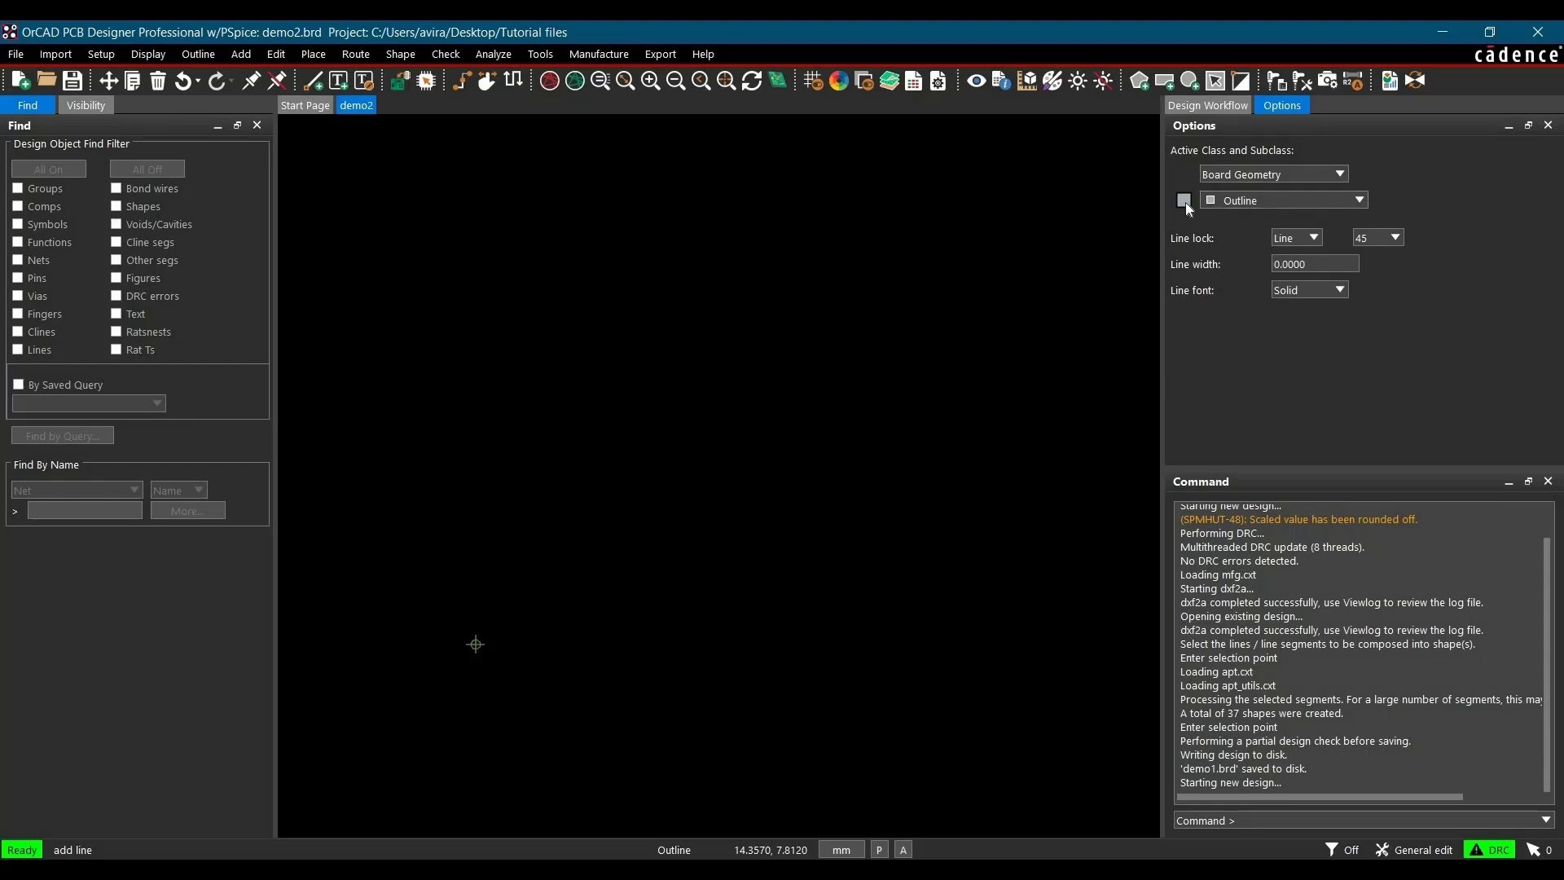
click(1184, 200)
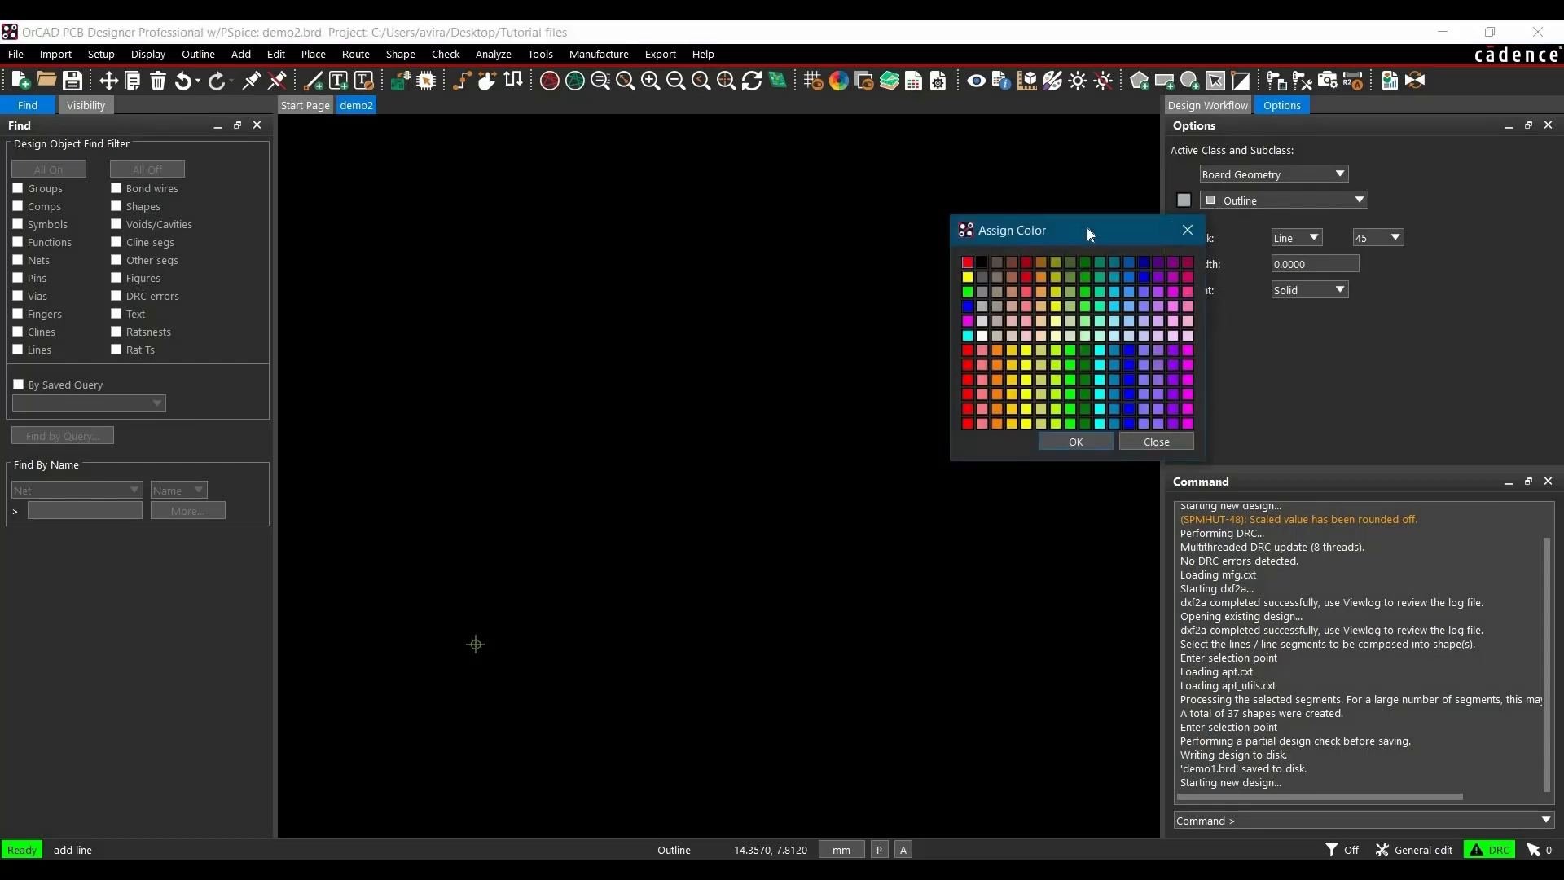
double_click(967, 277)
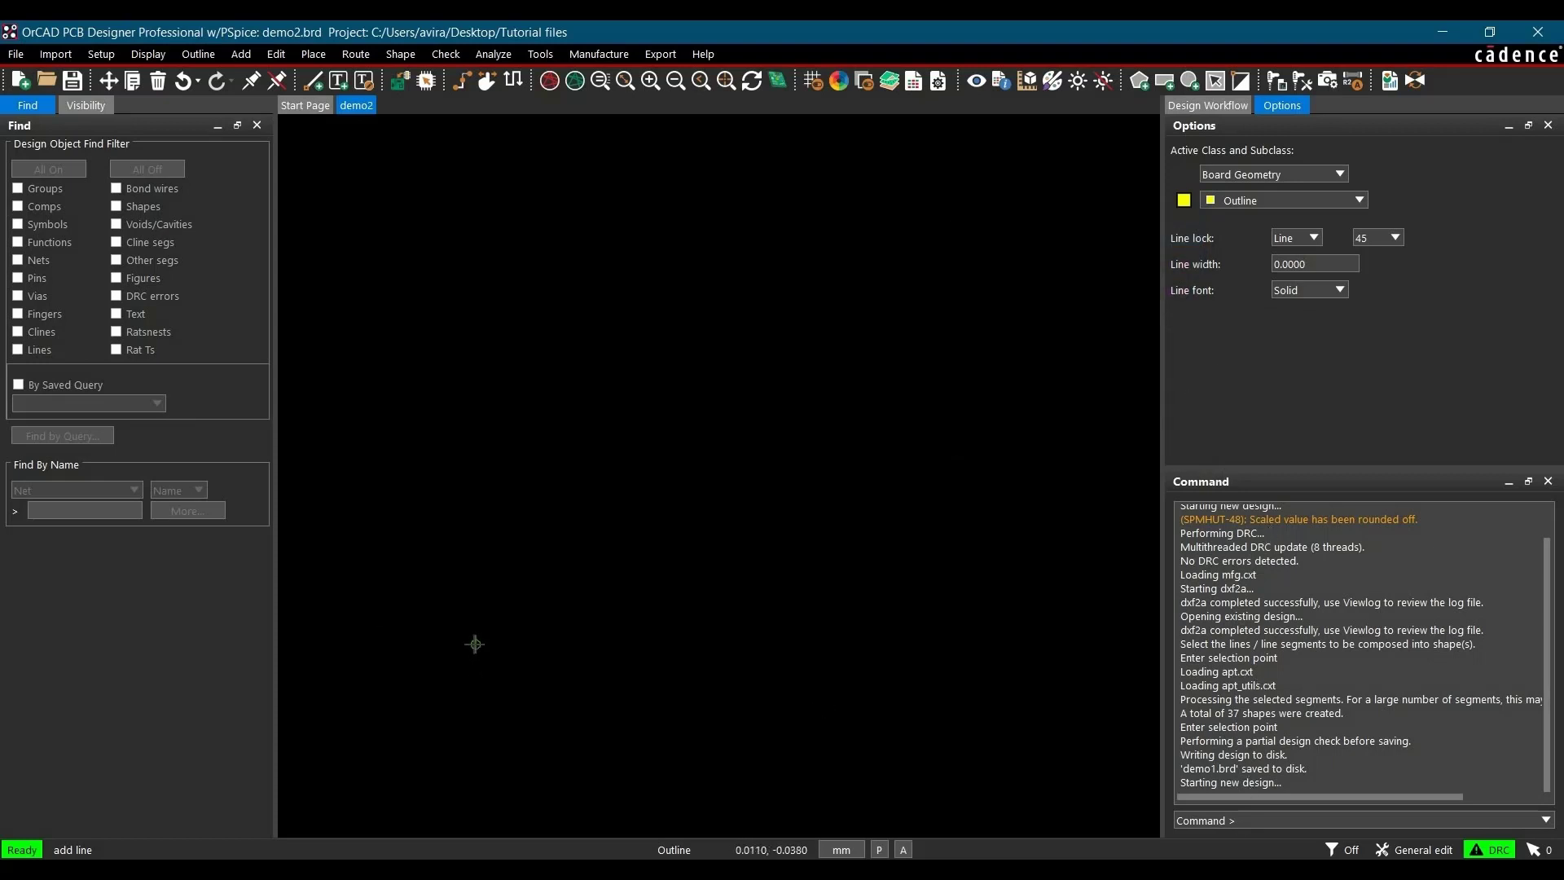
Draw the outline's lower edge from the origin (0, 0) to coordinates 65 0, dismissing the subclass warning
scroll(538, 641, up, 2)
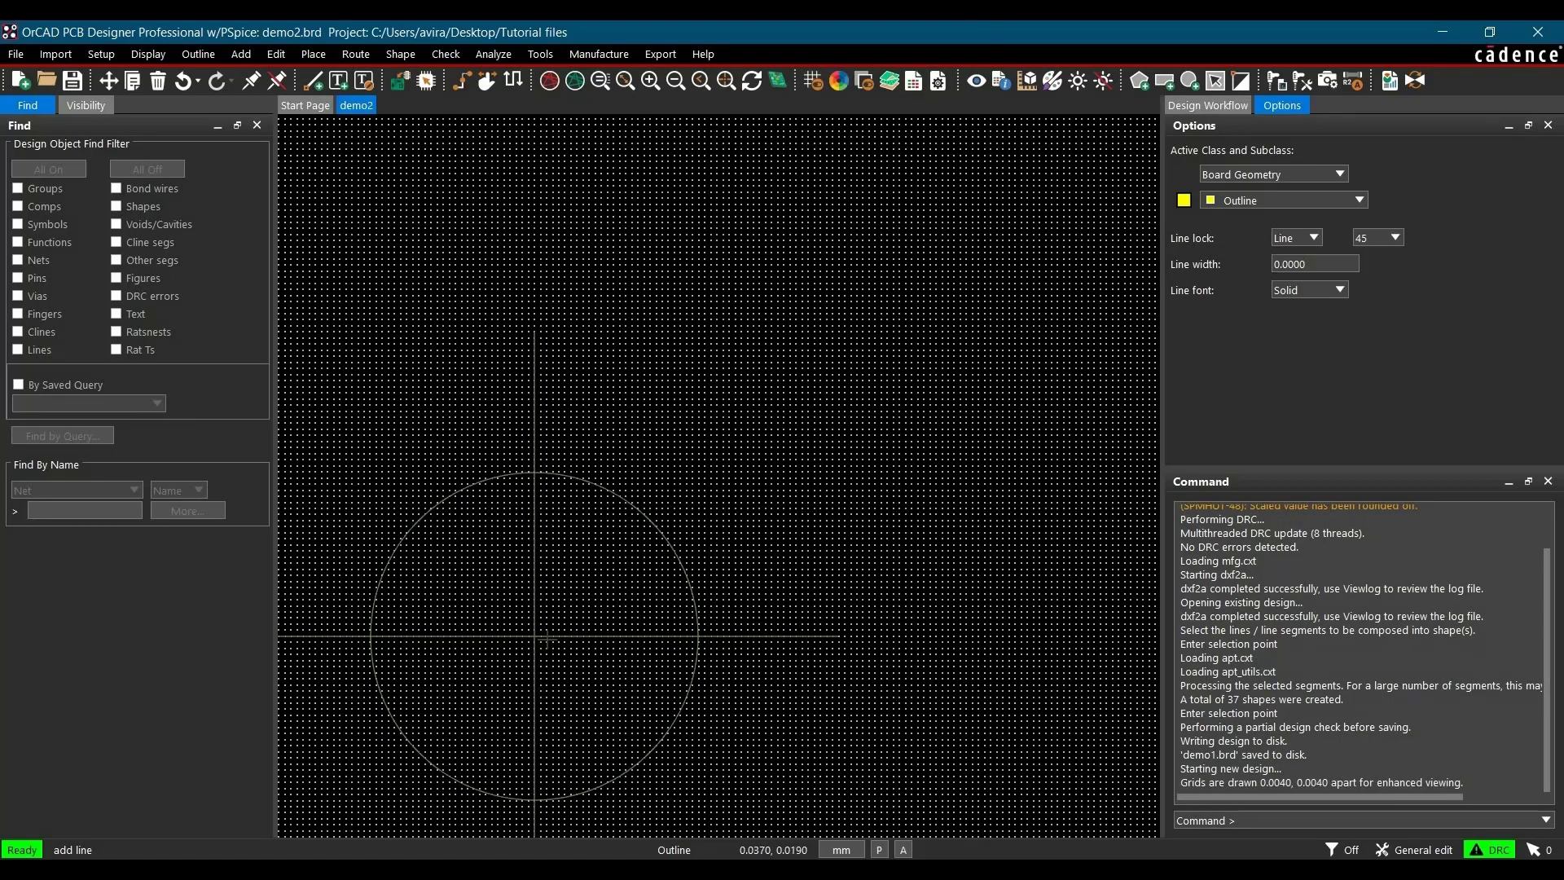
scroll(548, 639, up, 2)
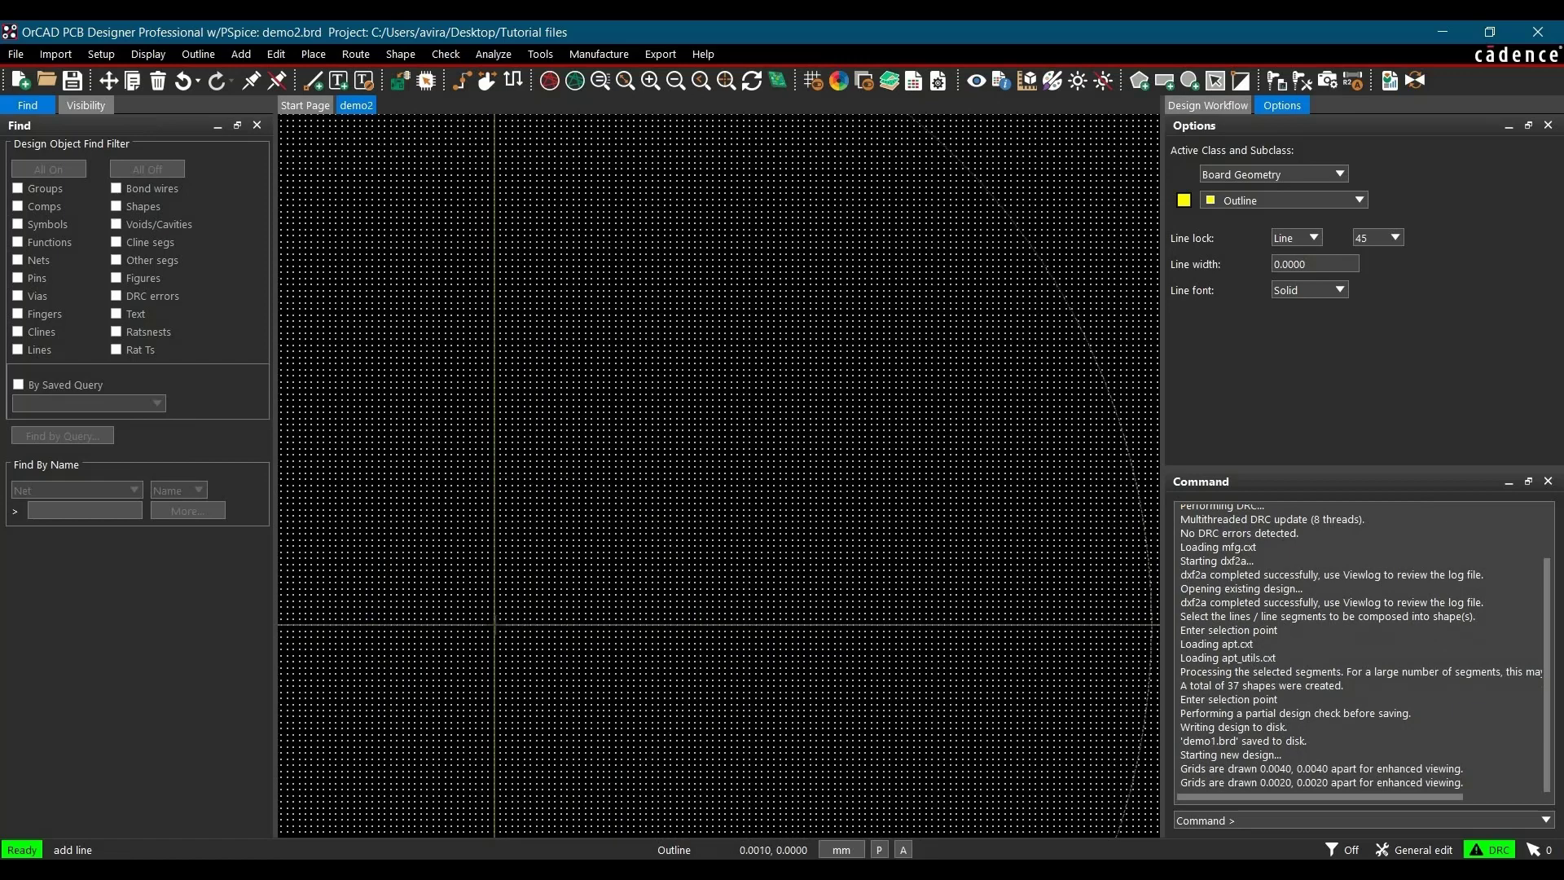
scroll(530, 635, down, 3)
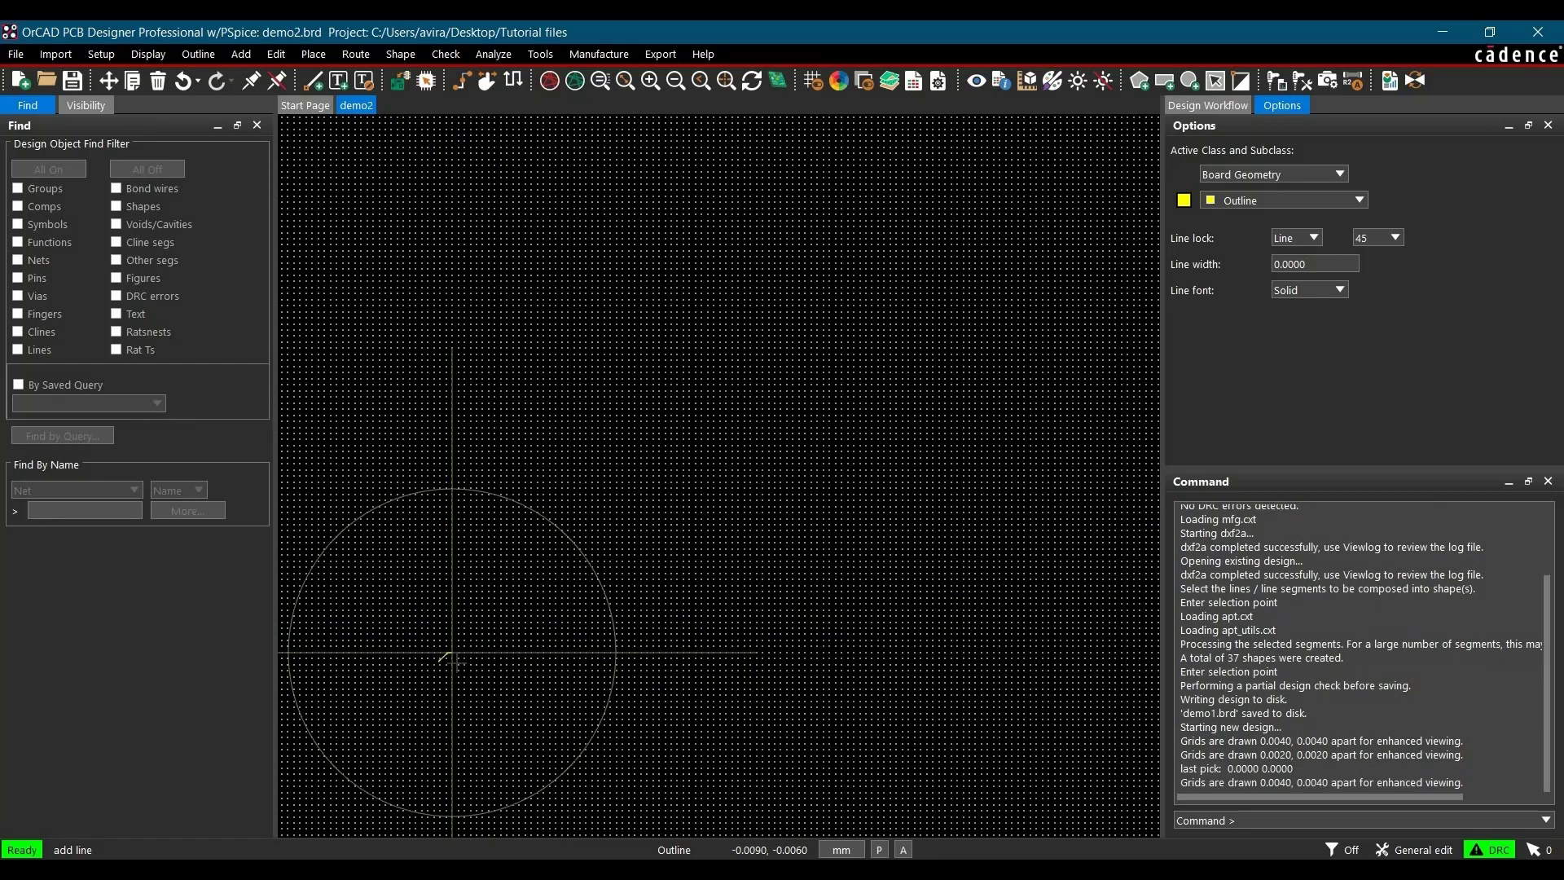
scroll(534, 638, down, 1)
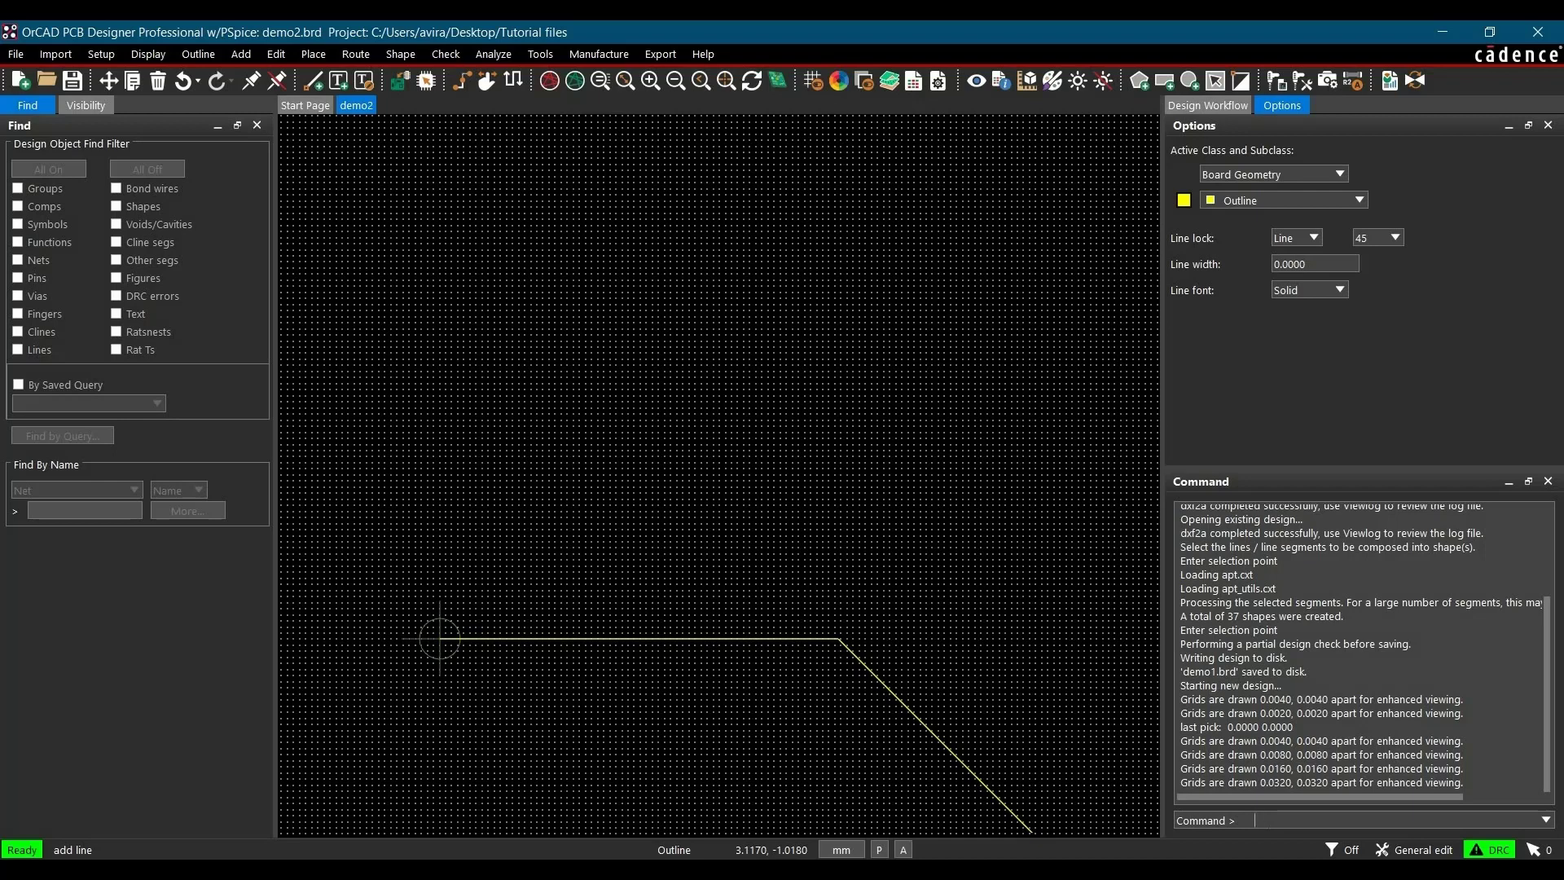
text(x)
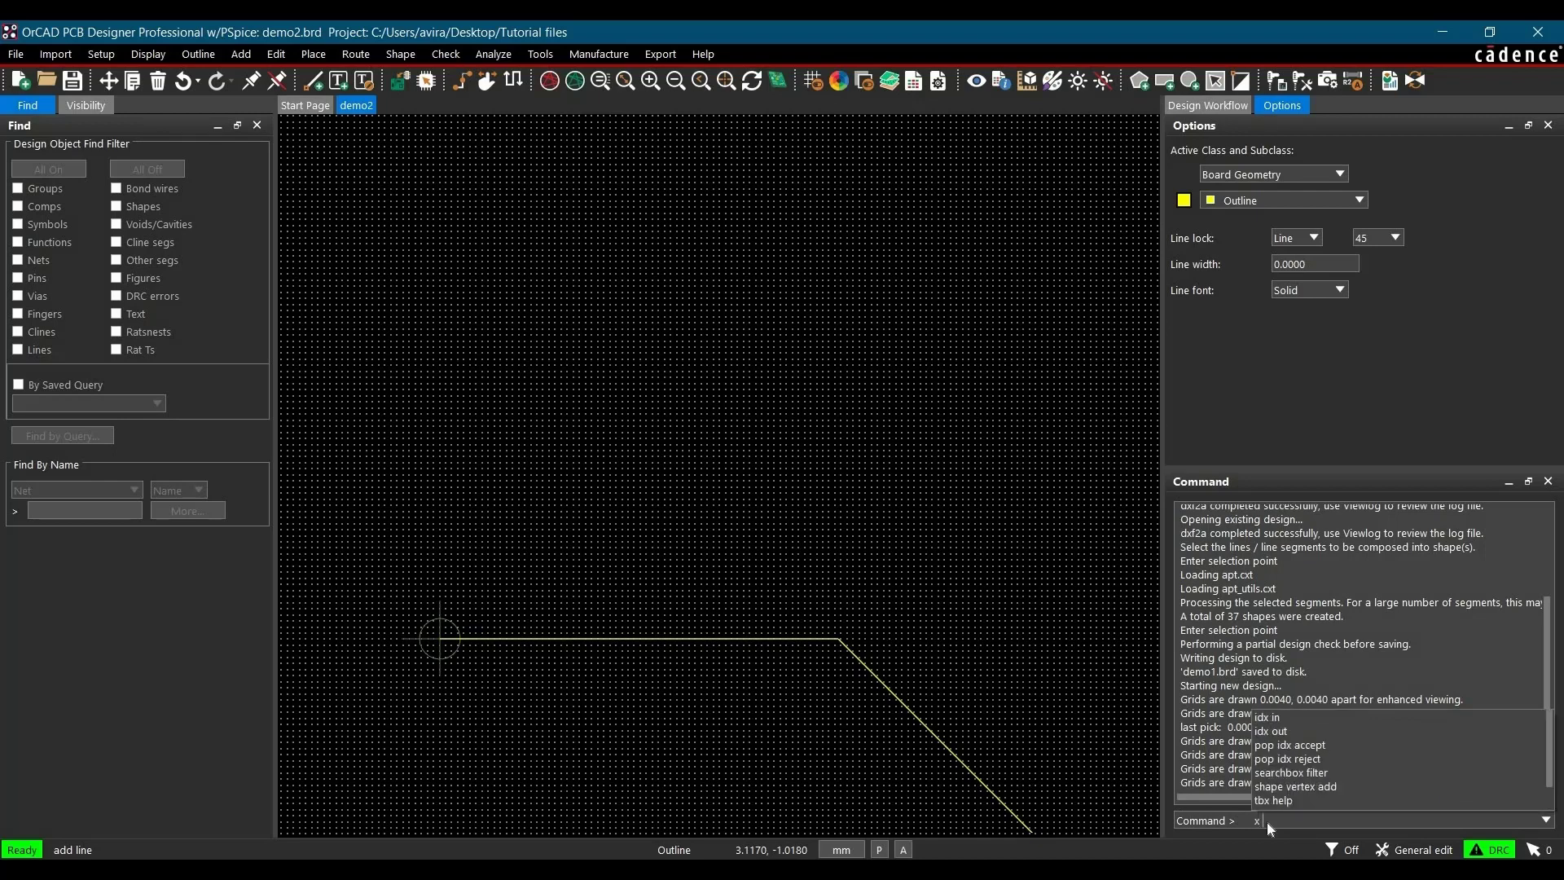
text( 65)
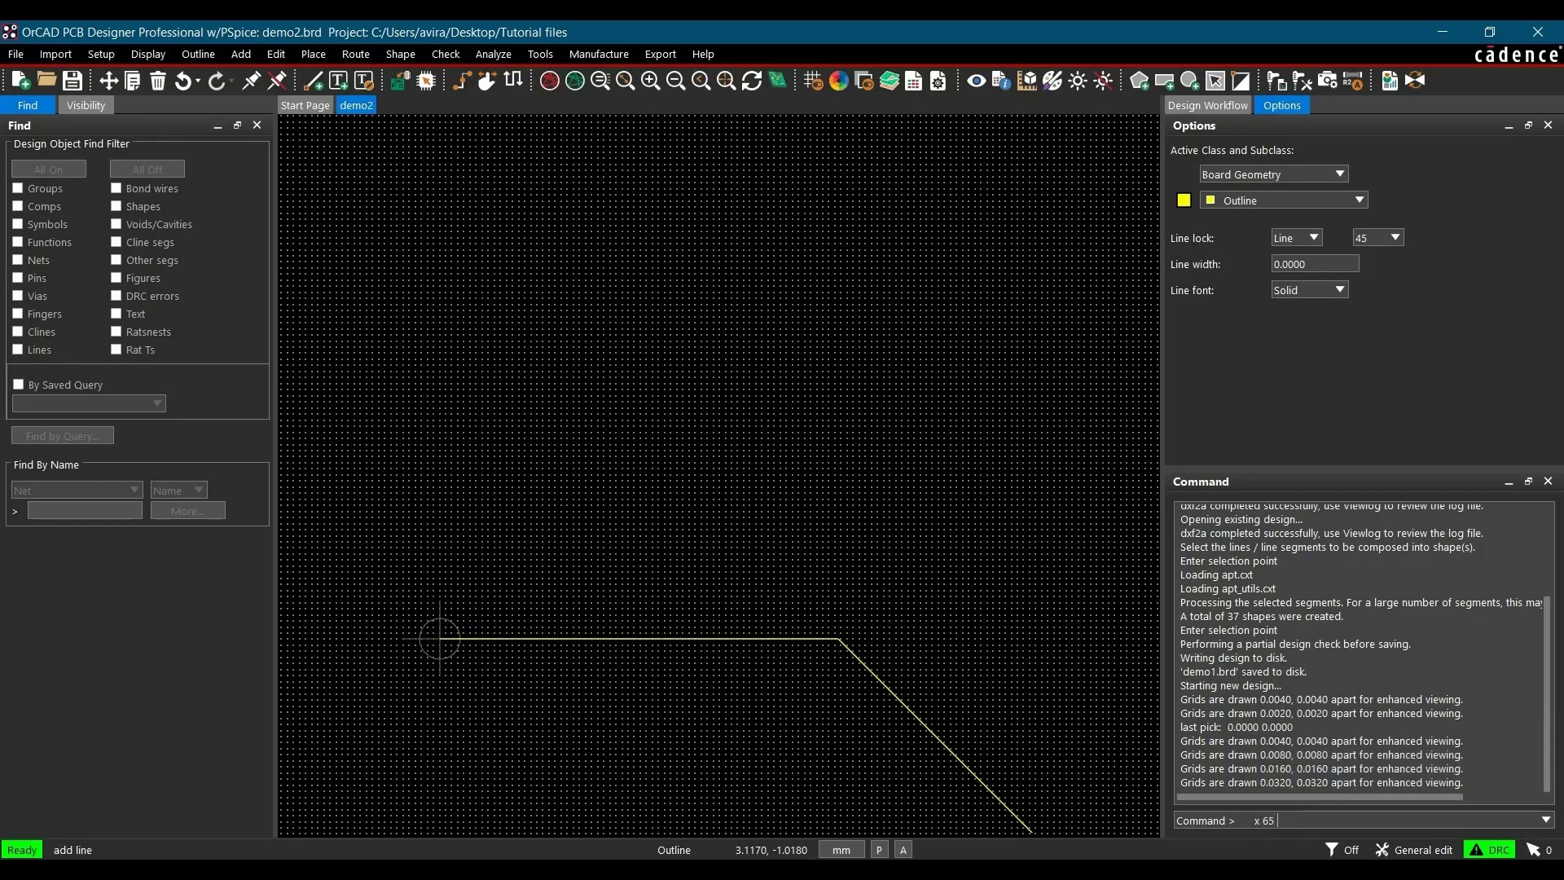
text( 0)
key(Return)
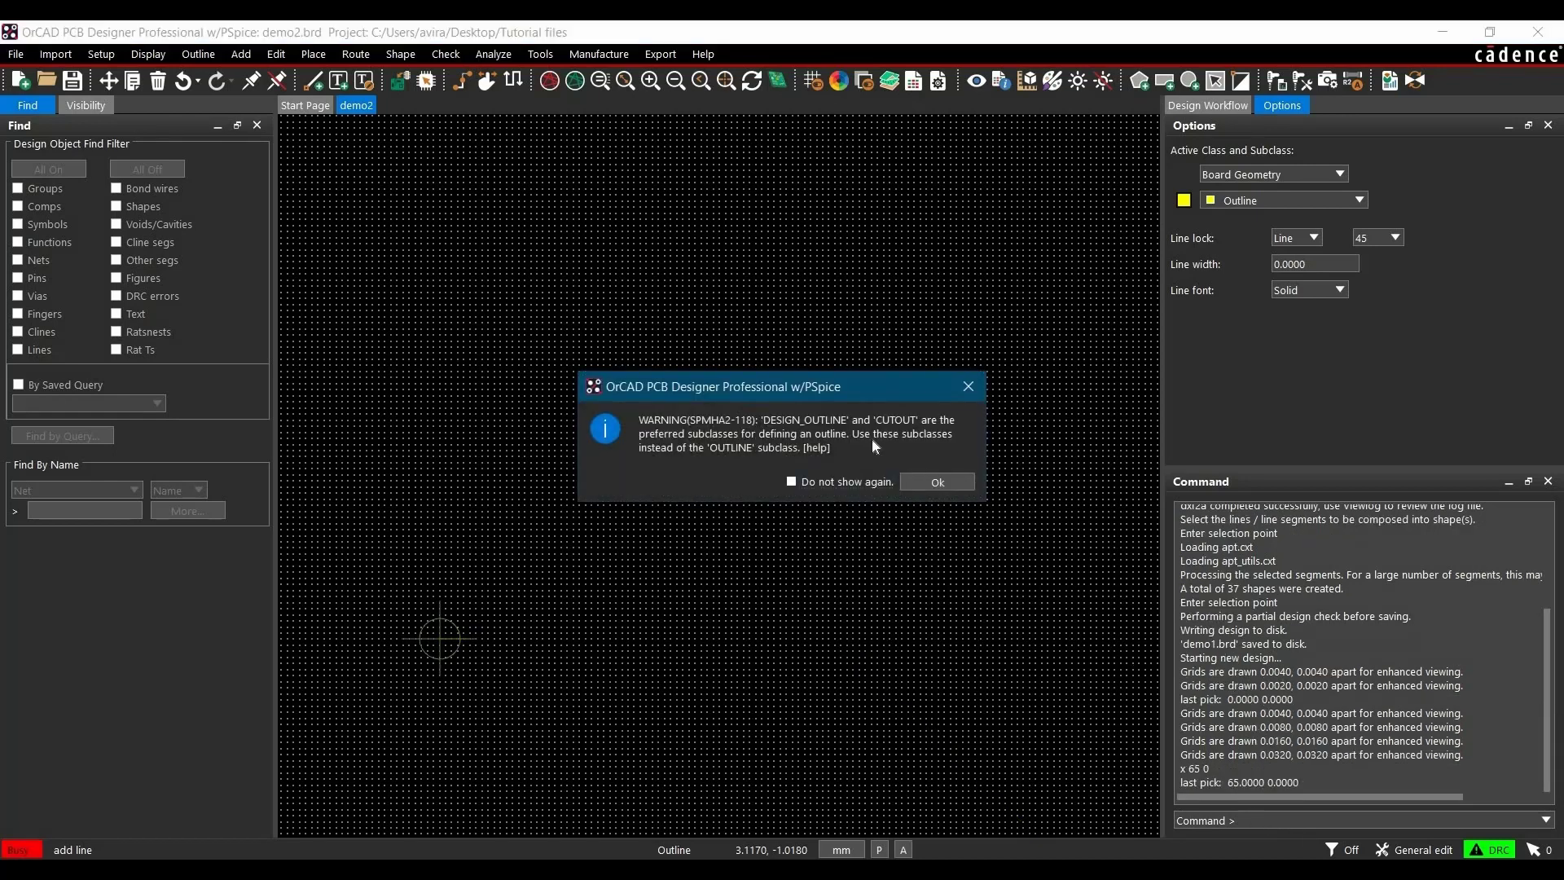
click(936, 481)
Extend the outline from the lower edge's end vertically to coordinates 65 2
scroll(405, 723, down, 3)
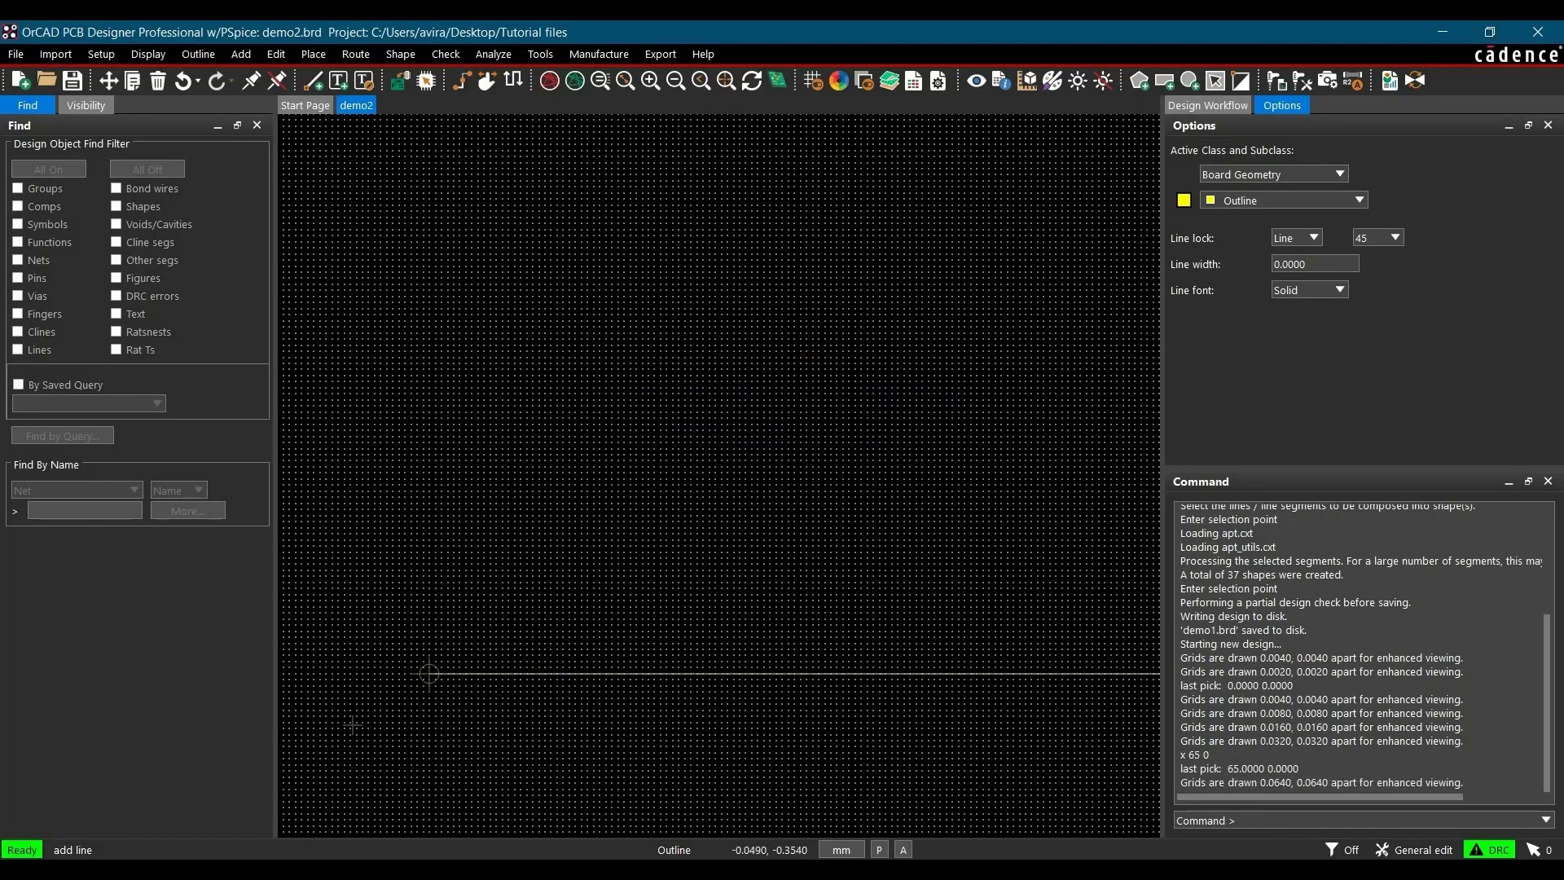
scroll(405, 723, down, 2)
scroll(770, 697, up, 4)
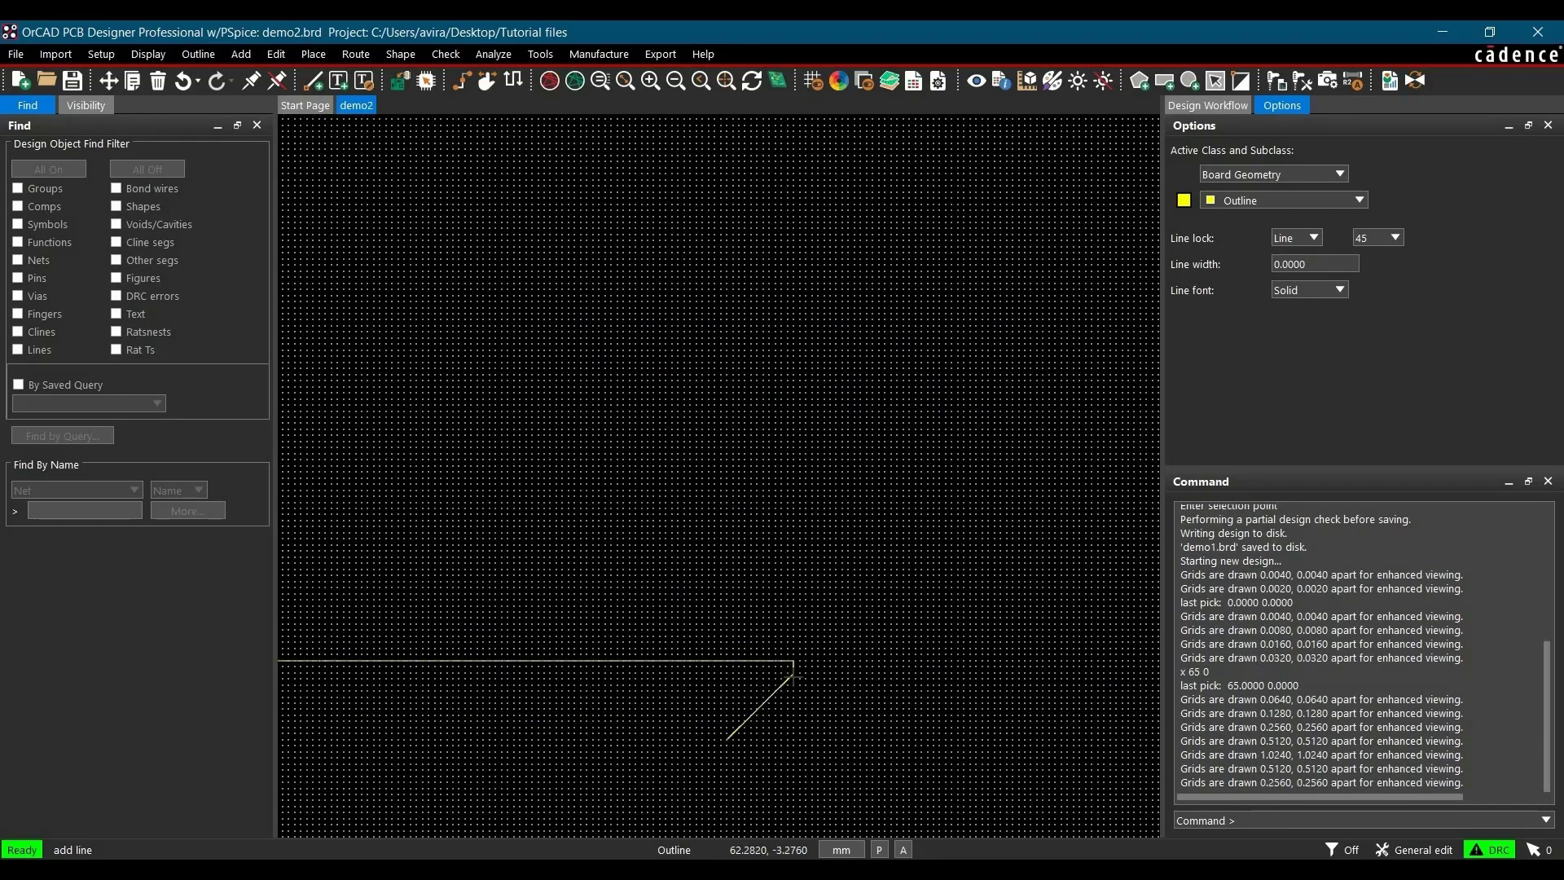
scroll(832, 588, up, 3)
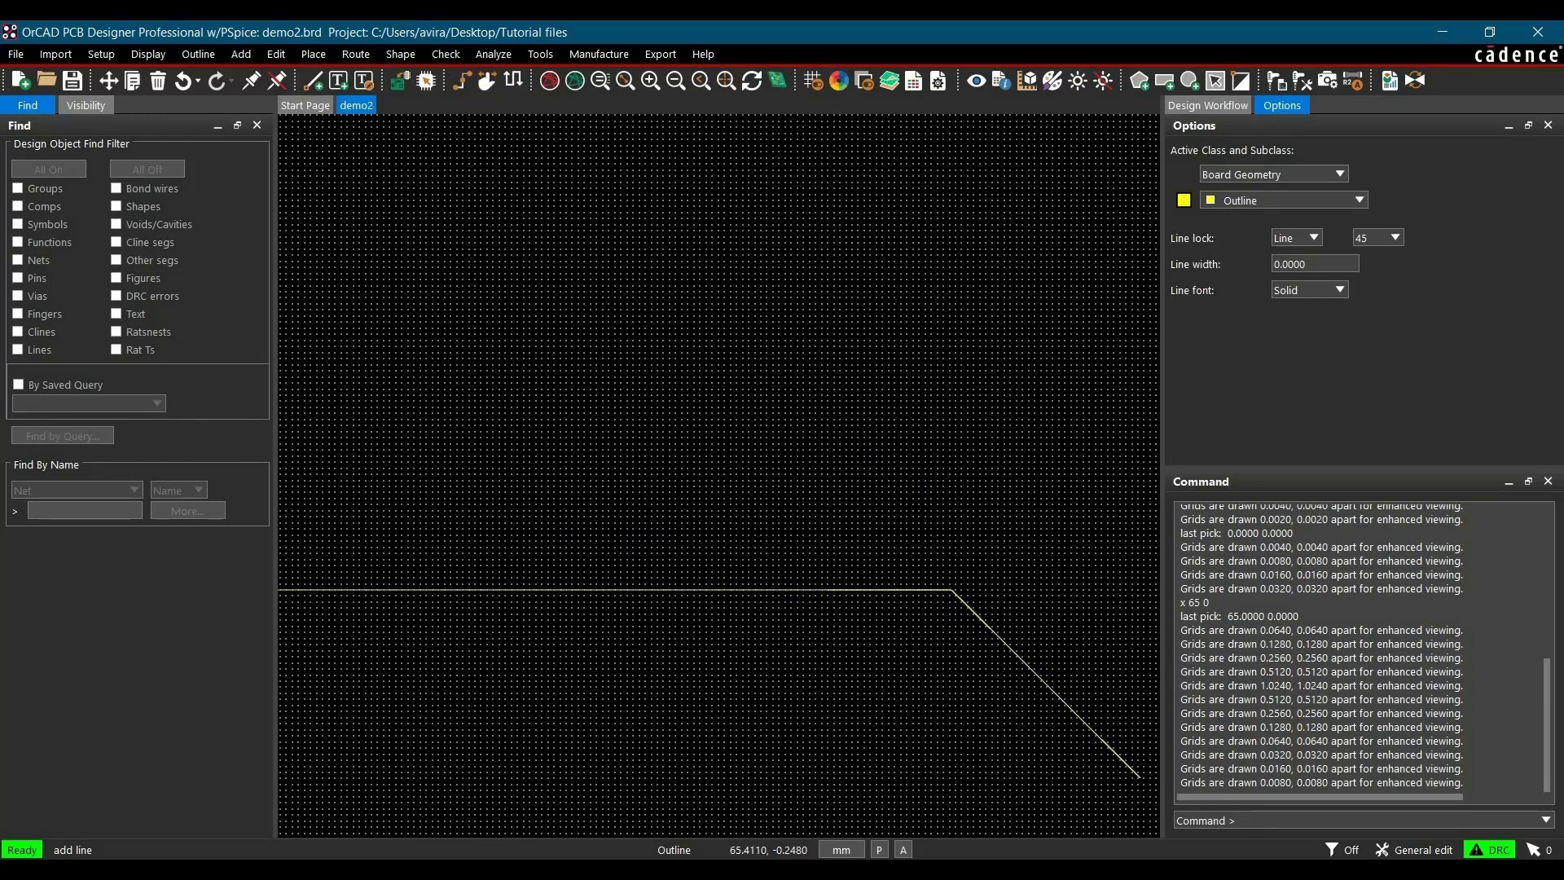
text(x)
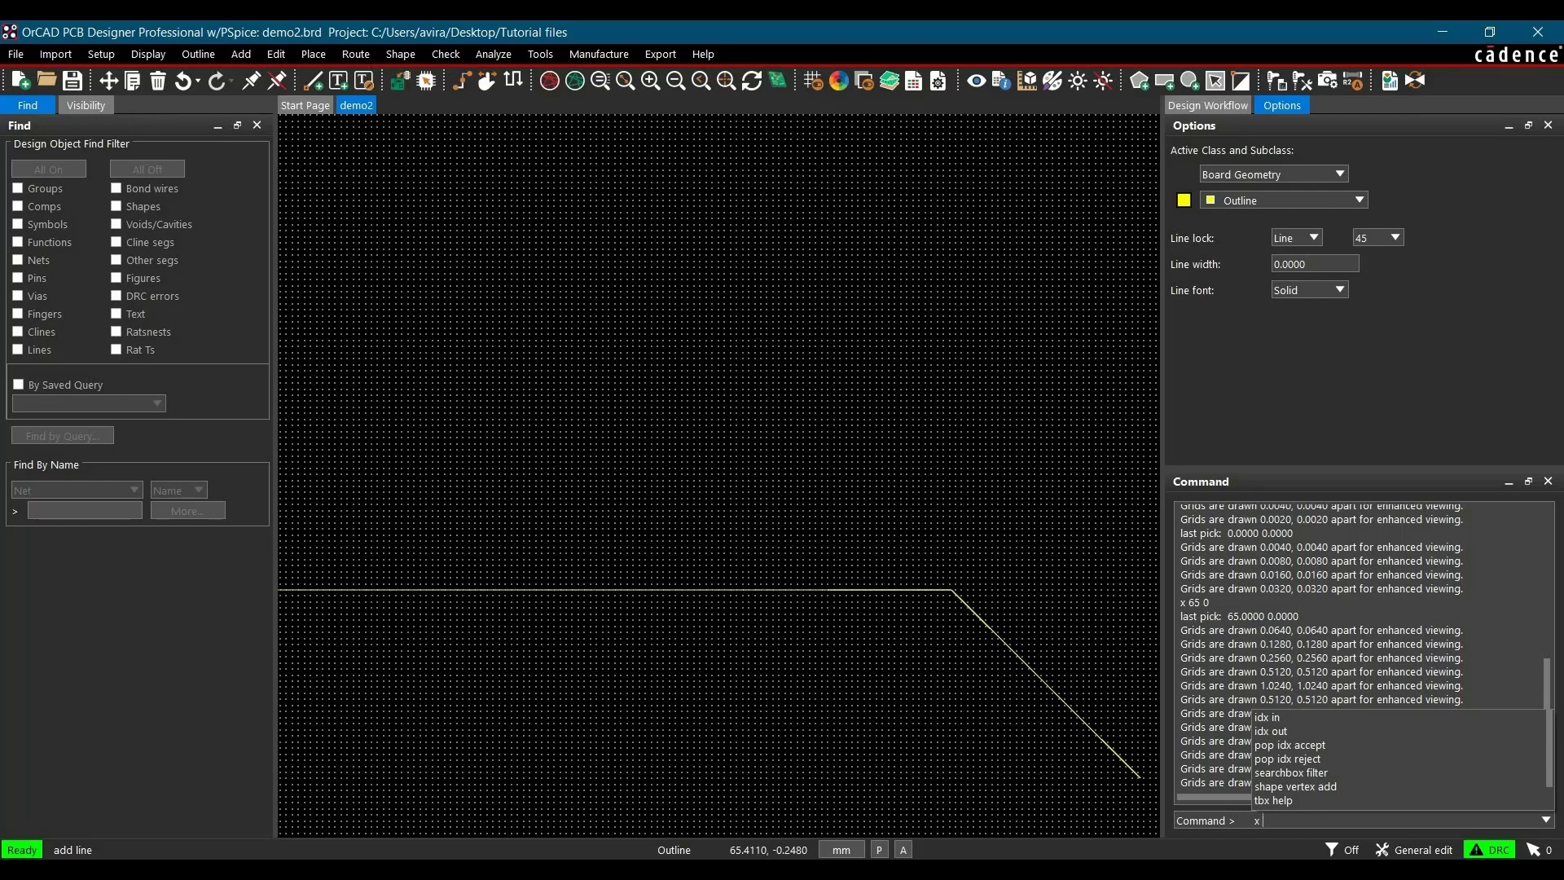
text(65 2)
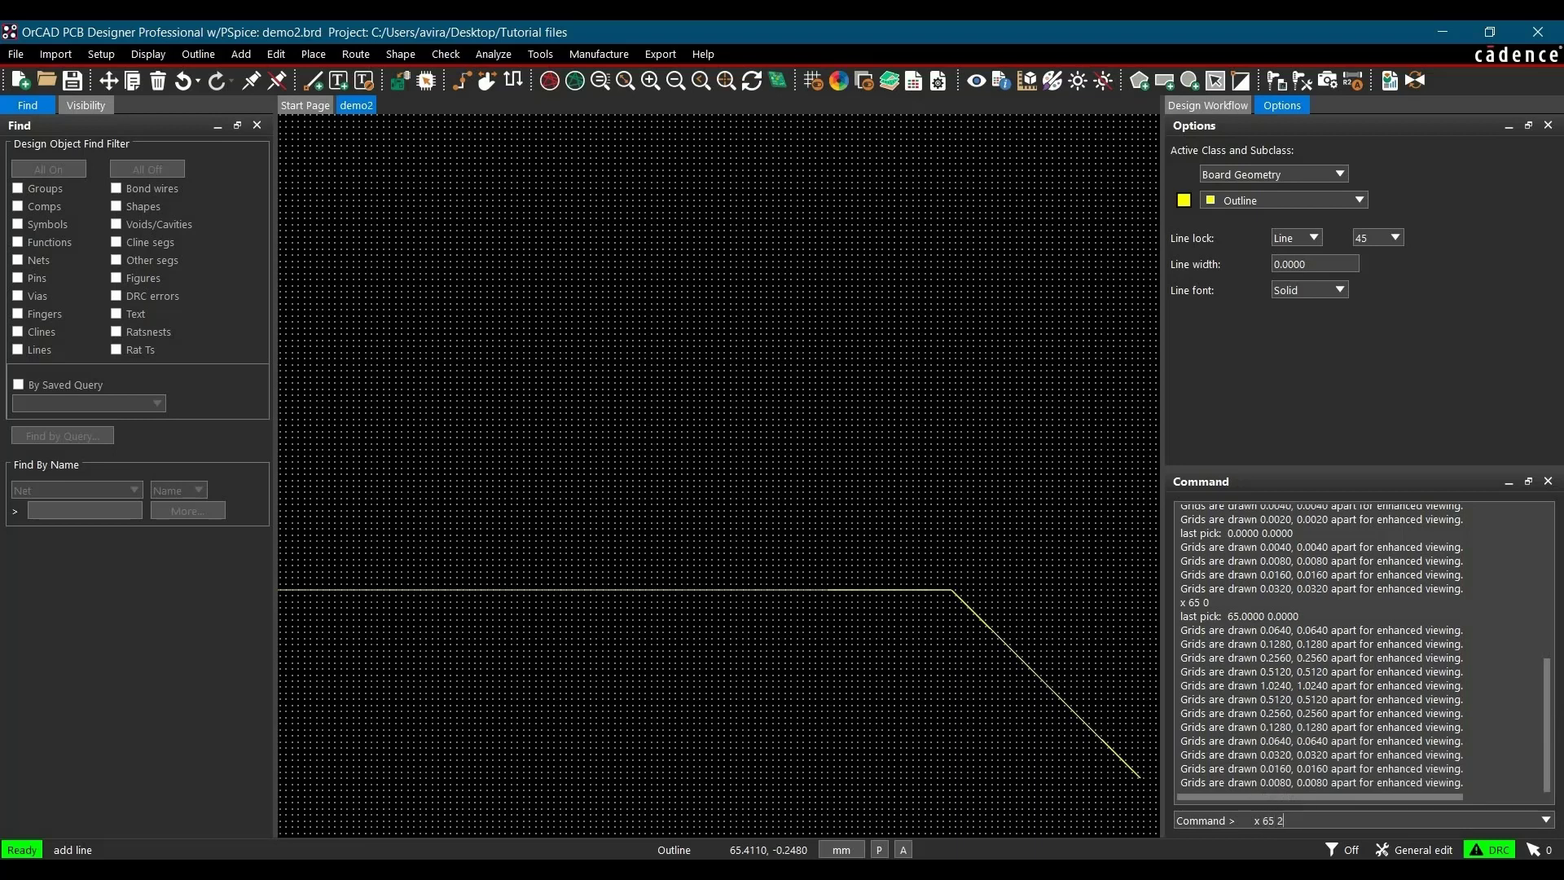
key(Return)
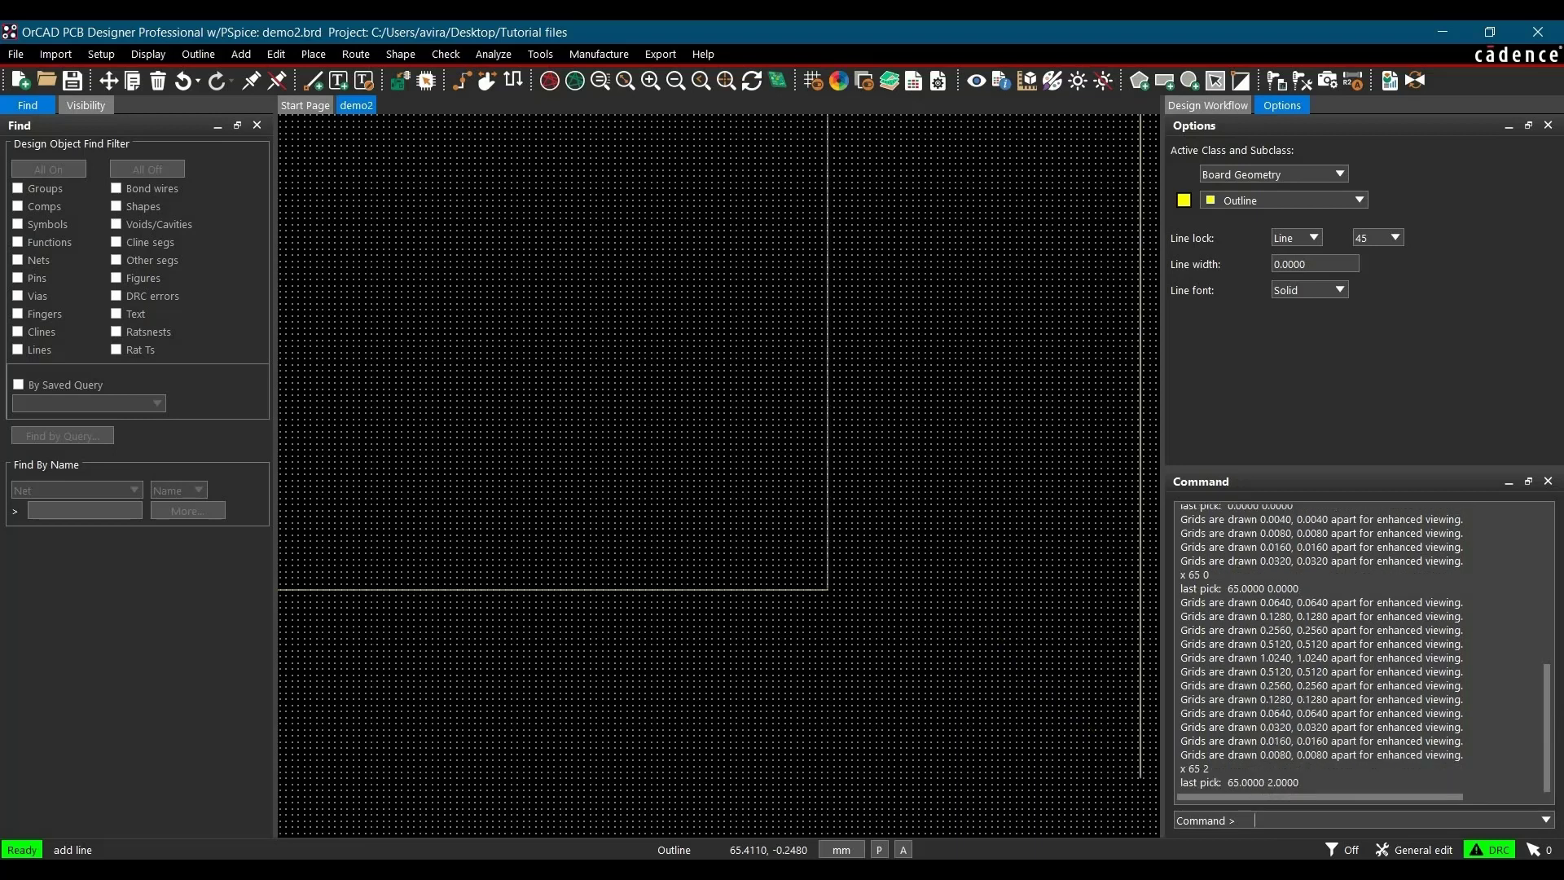
Continue the outline through coordinates 68 5, 68 37 and 65 40 to form the protruding edge with its angled corners
scroll(775, 426, down, 2)
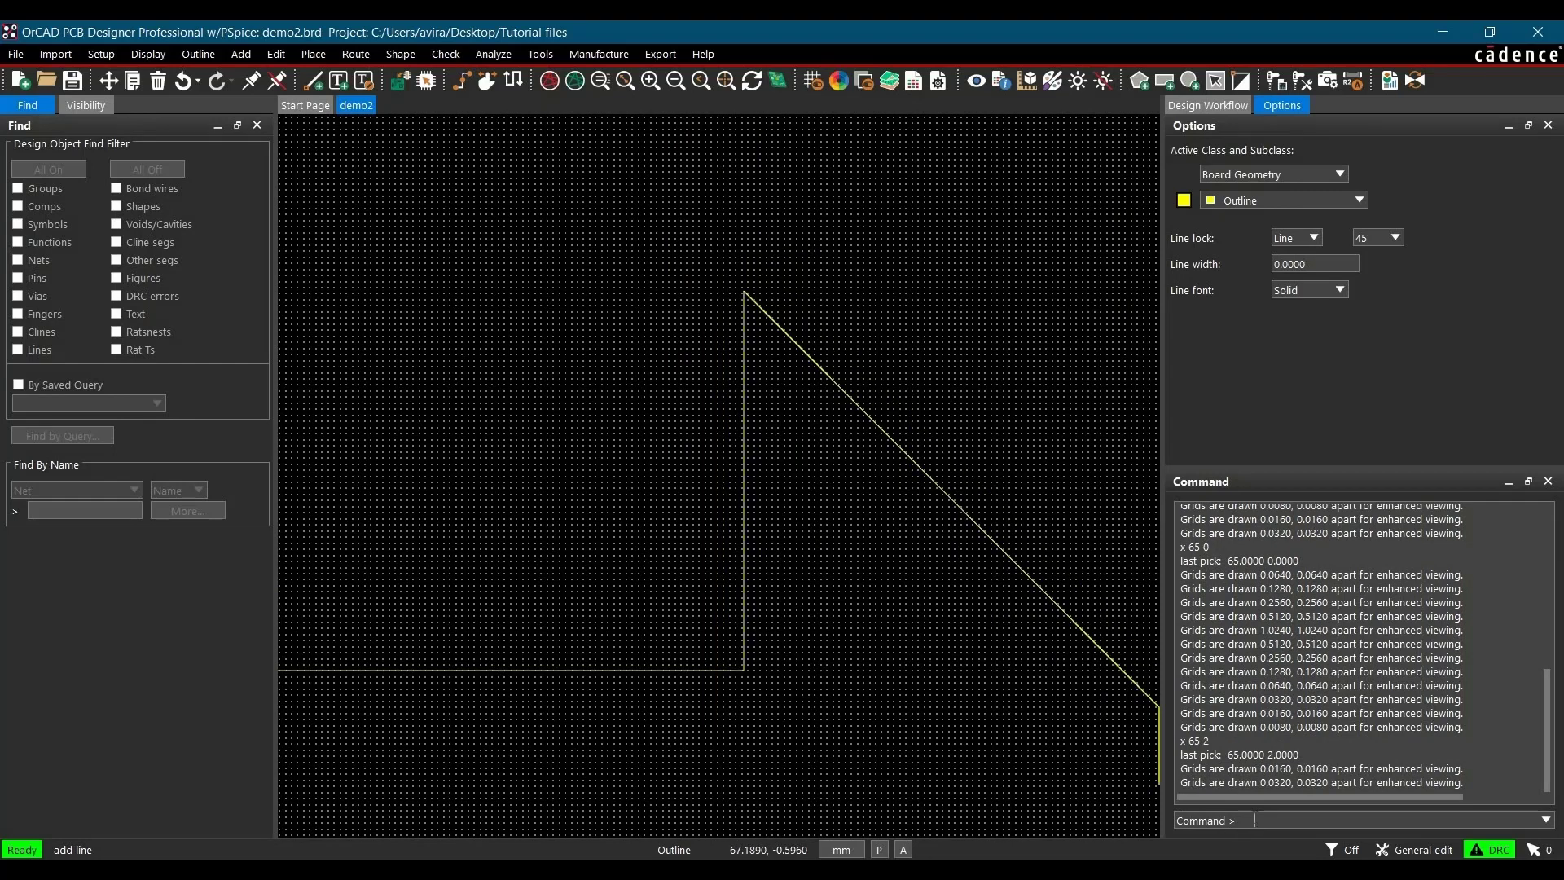
click(1254, 816)
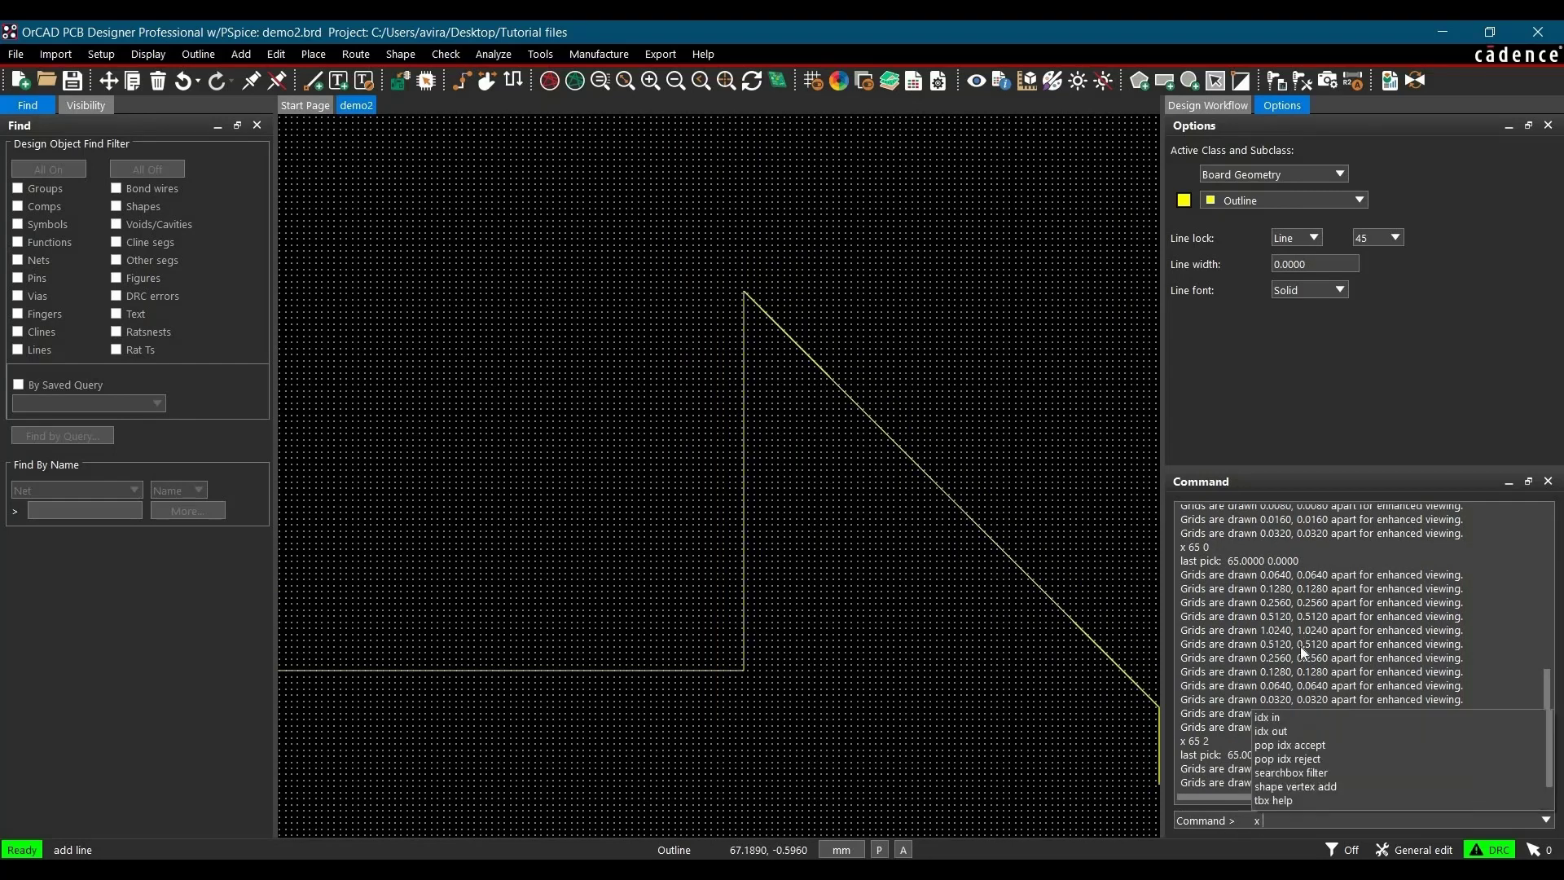
text(68 5)
key(Return)
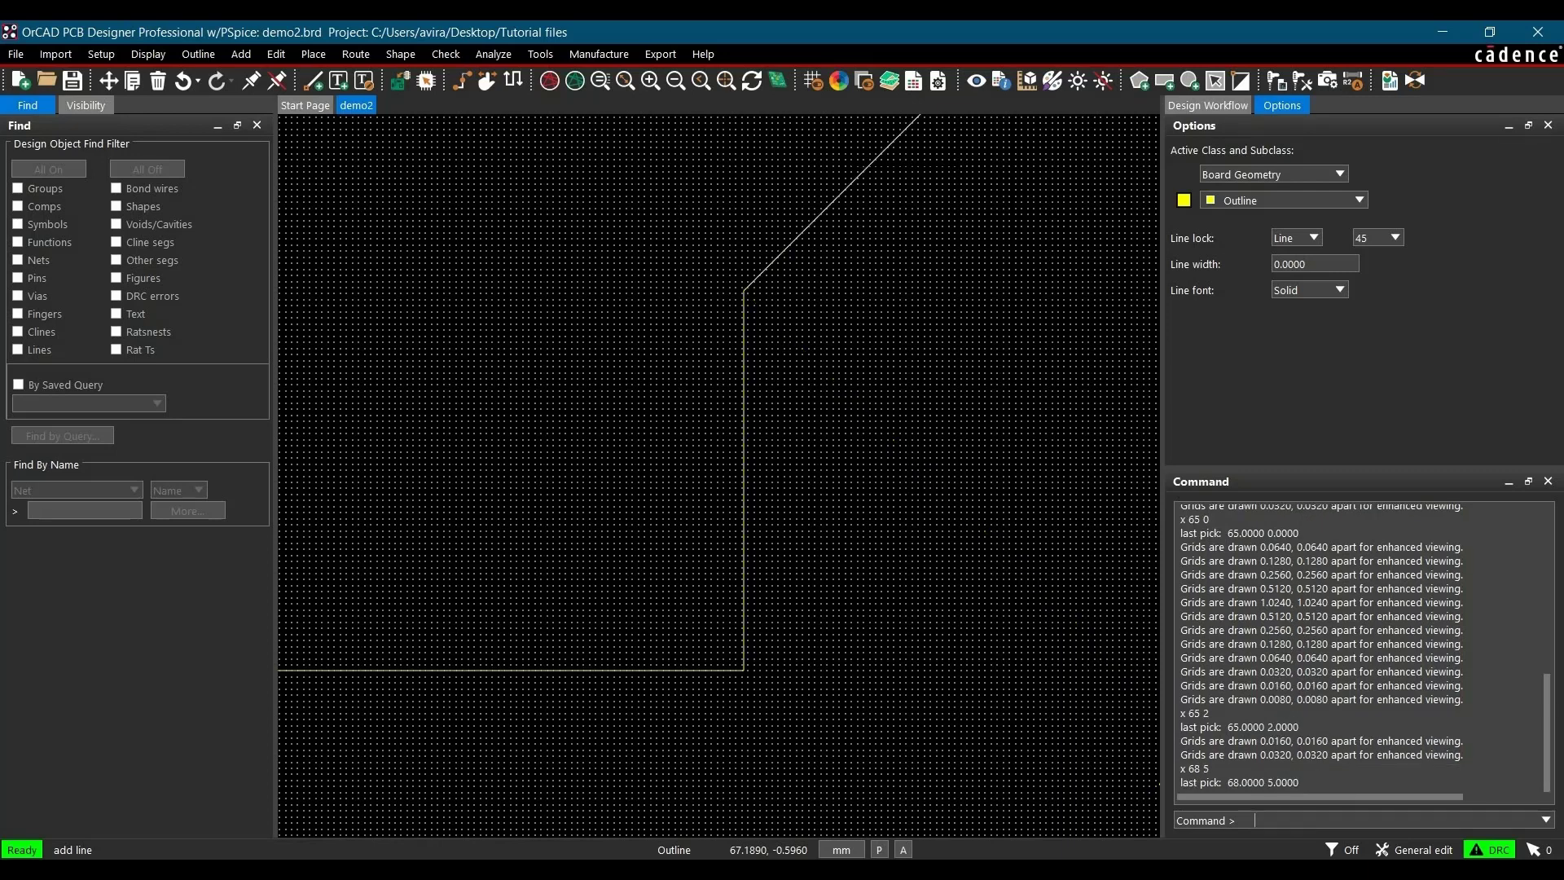
text(x 68 37)
key(Return)
text(x 65 40)
key(Return)
Complete the outline through coordinates 65 53.34 and 0 53.34, close it at 0 0 and end the line command
text(65)
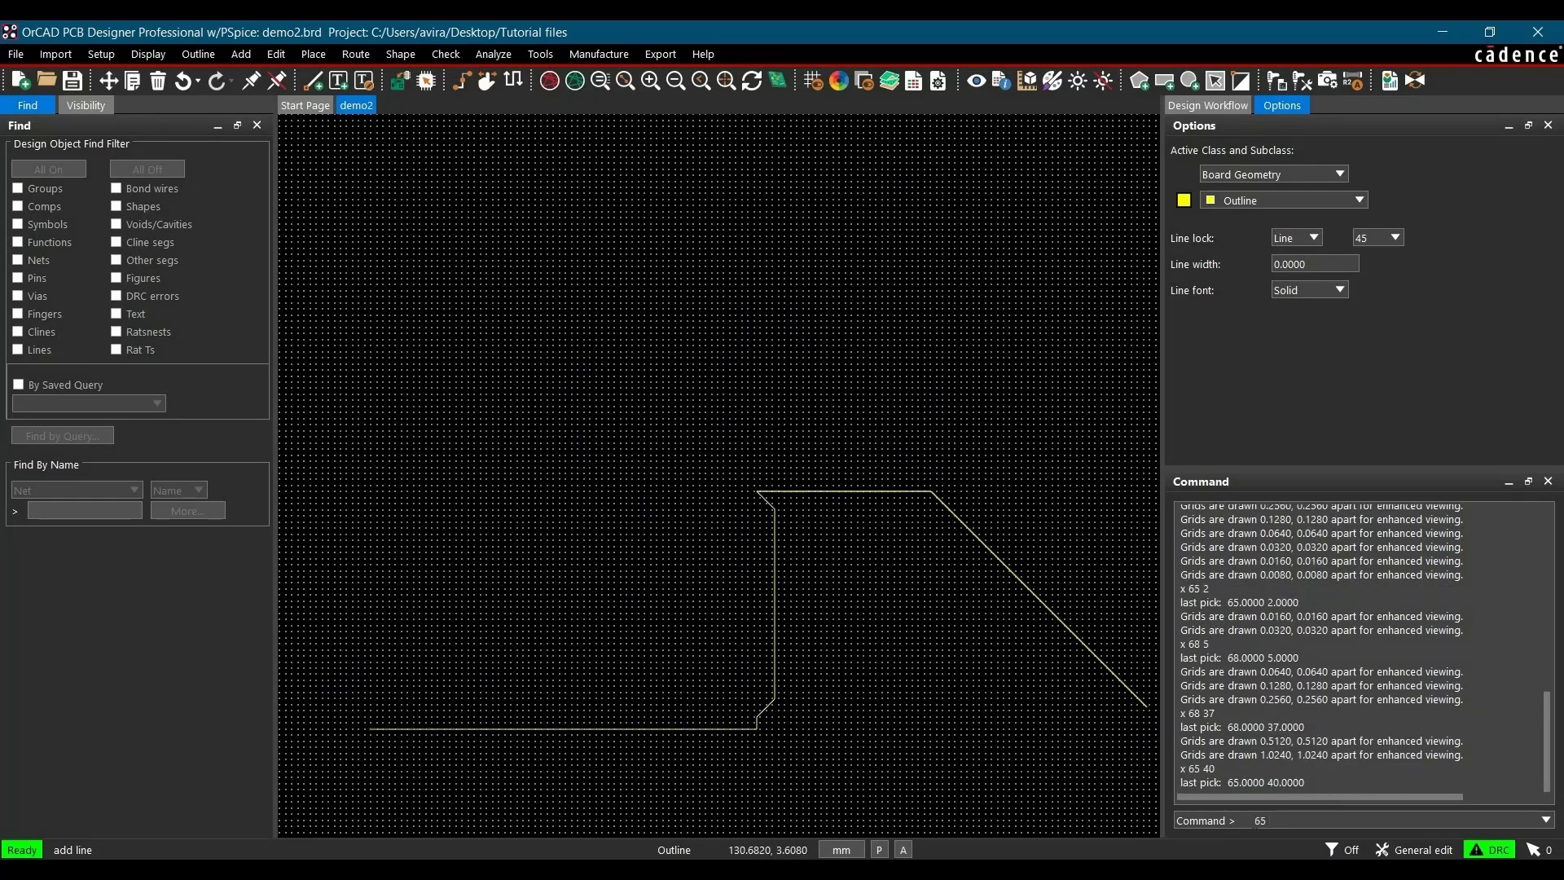
text( 53.34)
key(Return)
text(x 65 53.34)
key(Return)
text(0 53.34)
key(Return)
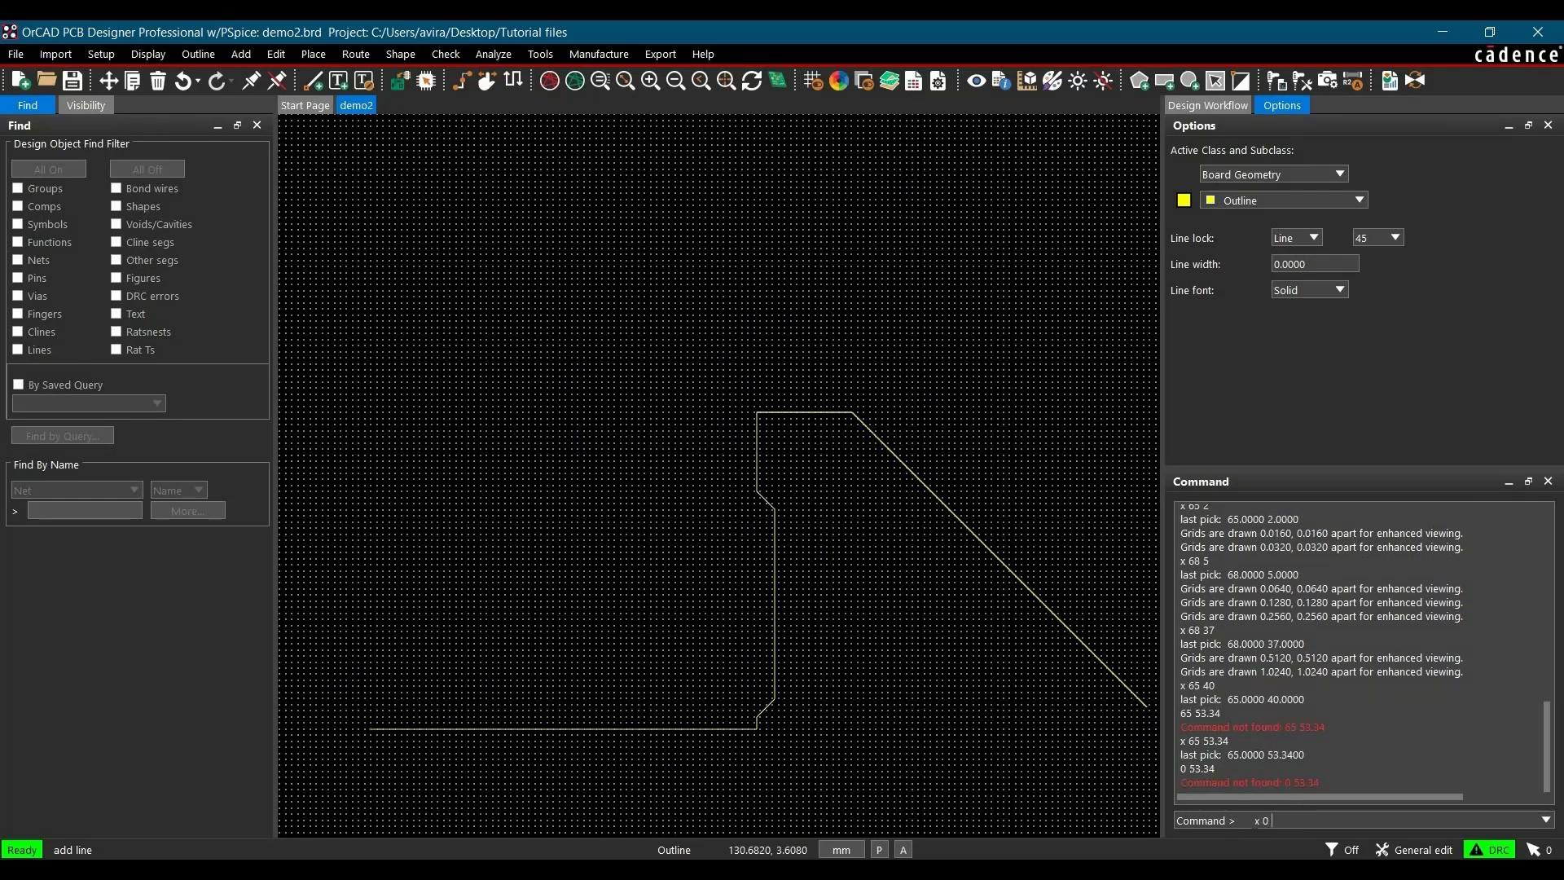
text(x 0 53.34)
key(Return)
text(x 0 0)
key(Return)
scroll(666, 363, down, 1)
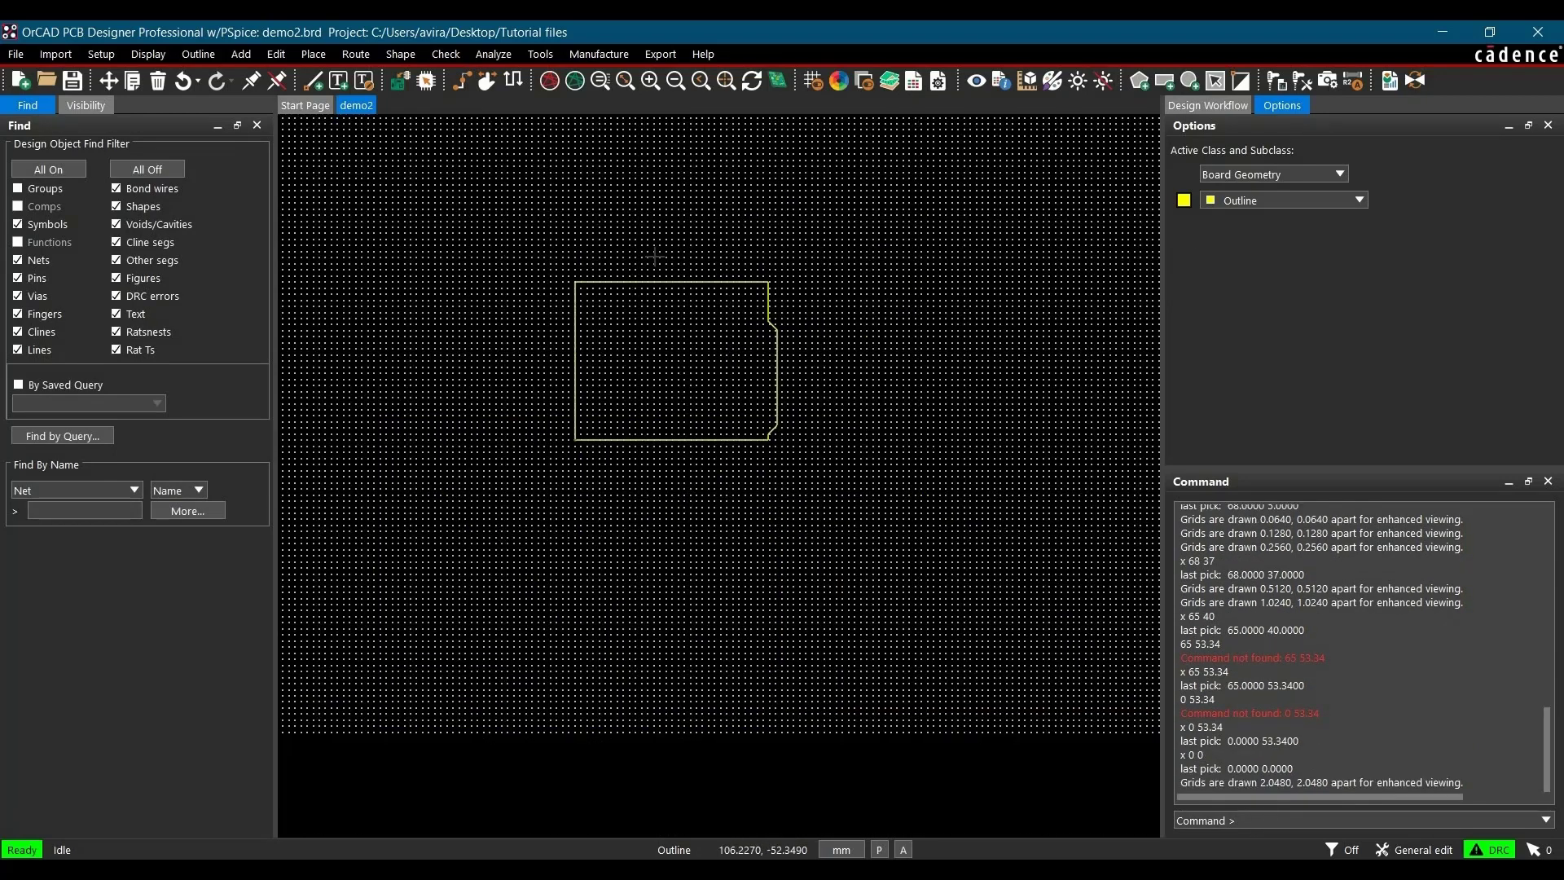
scroll(655, 257, up, 1)
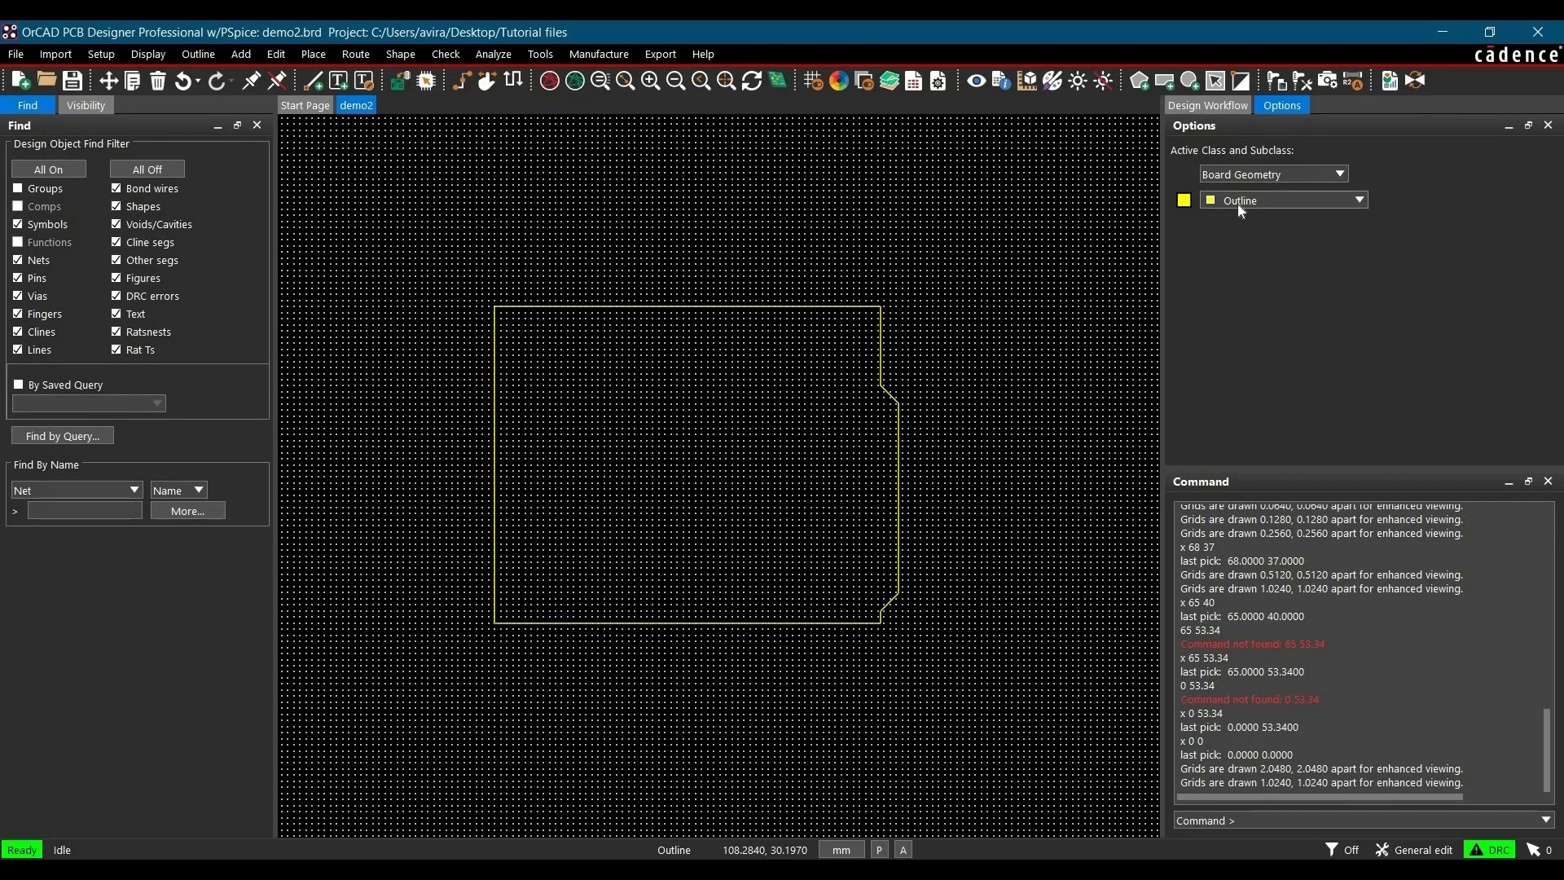
Check the board in the 3D canvas with all layers and objects included, and close the canvas
click(780, 87)
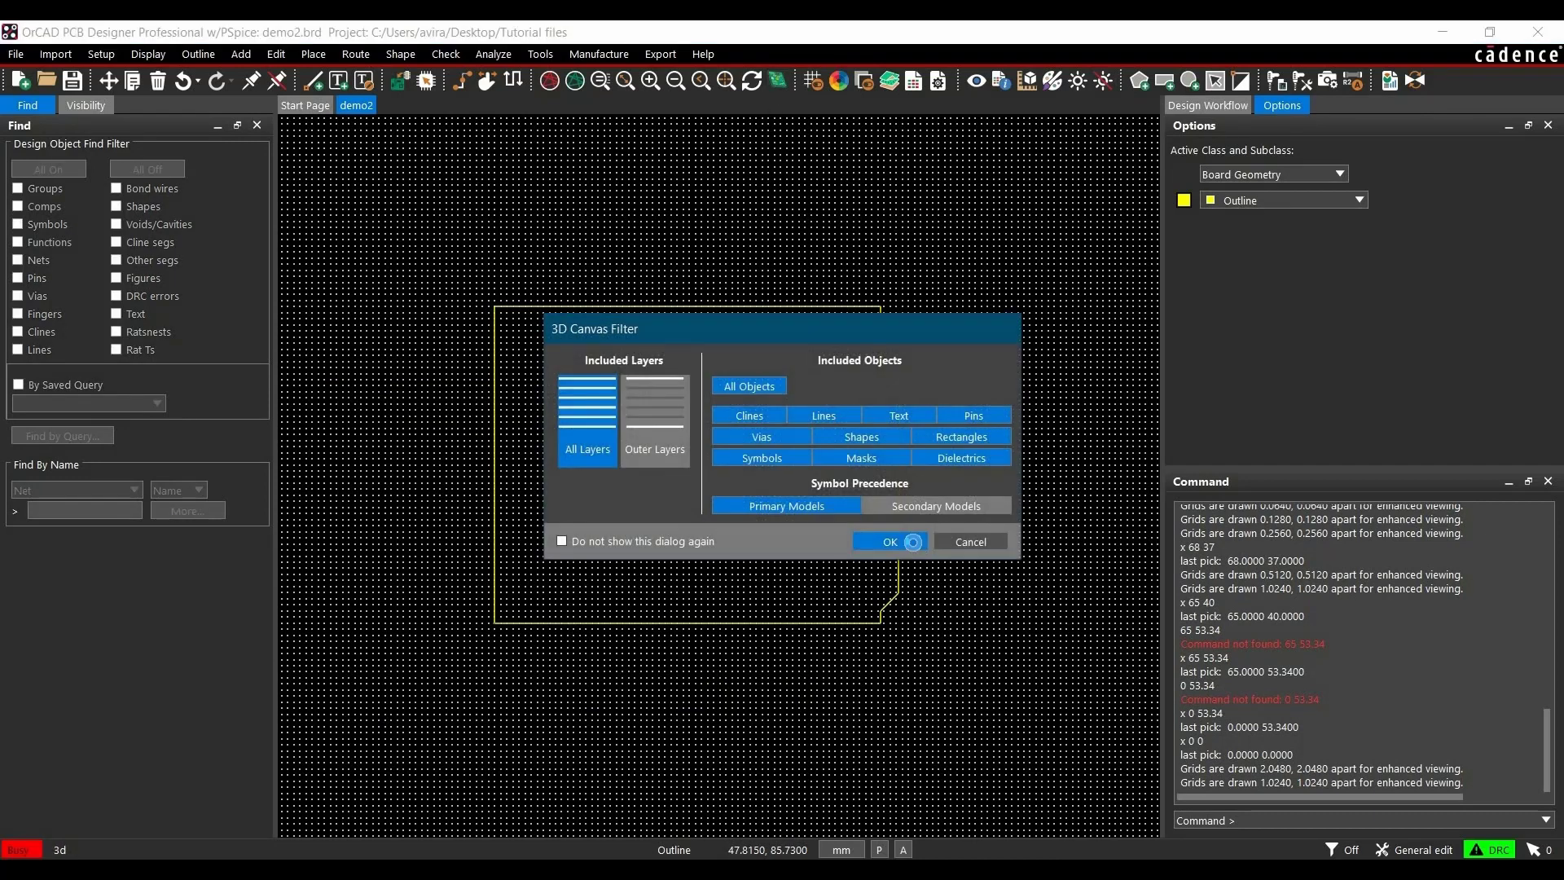
click(890, 541)
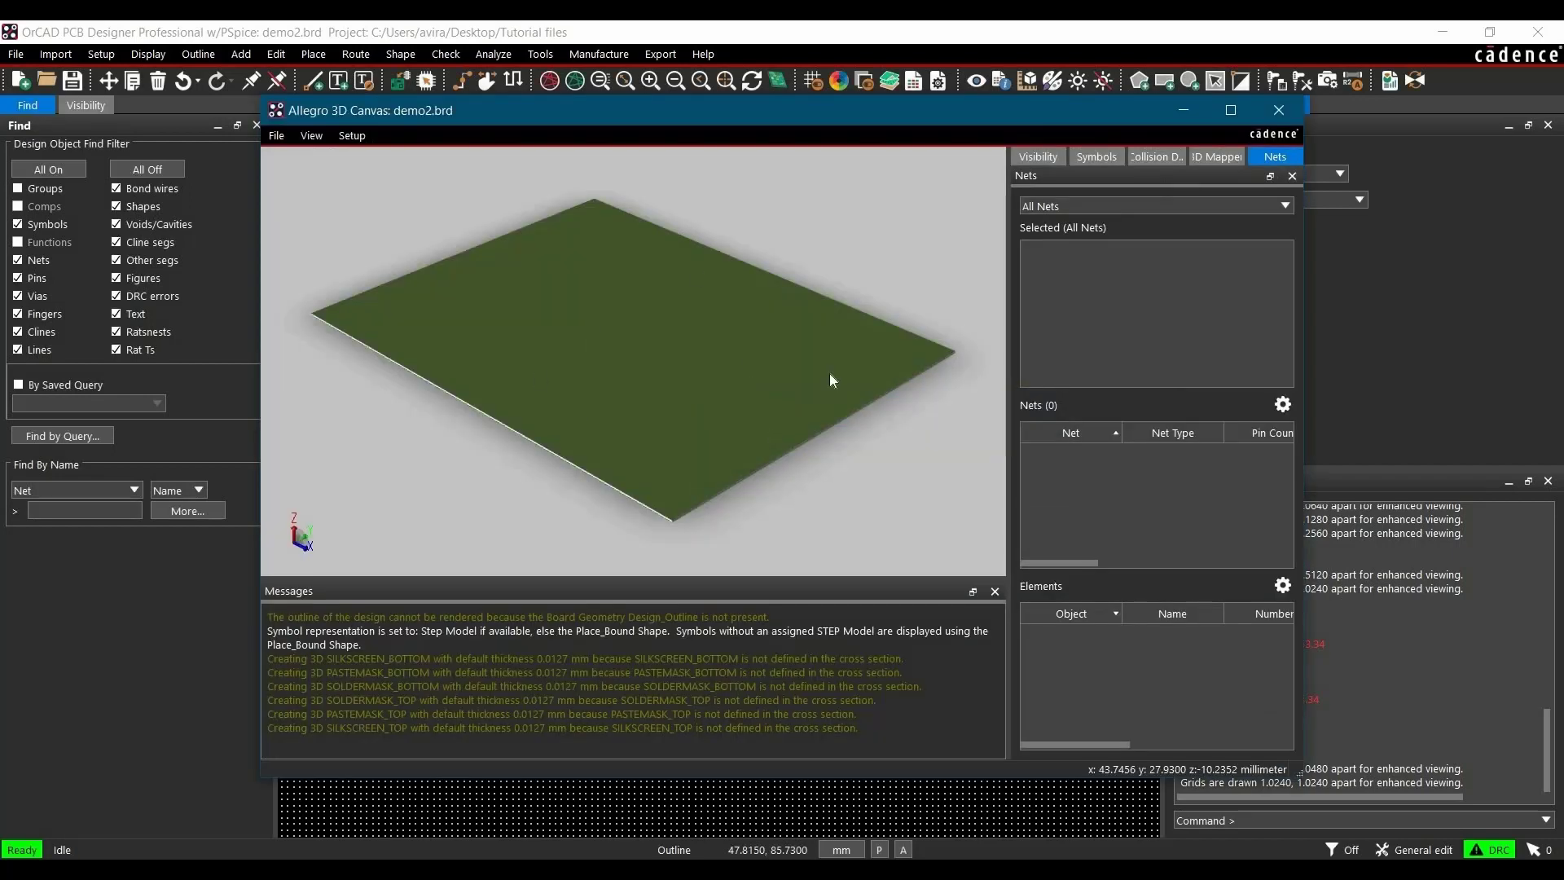
click(1277, 112)
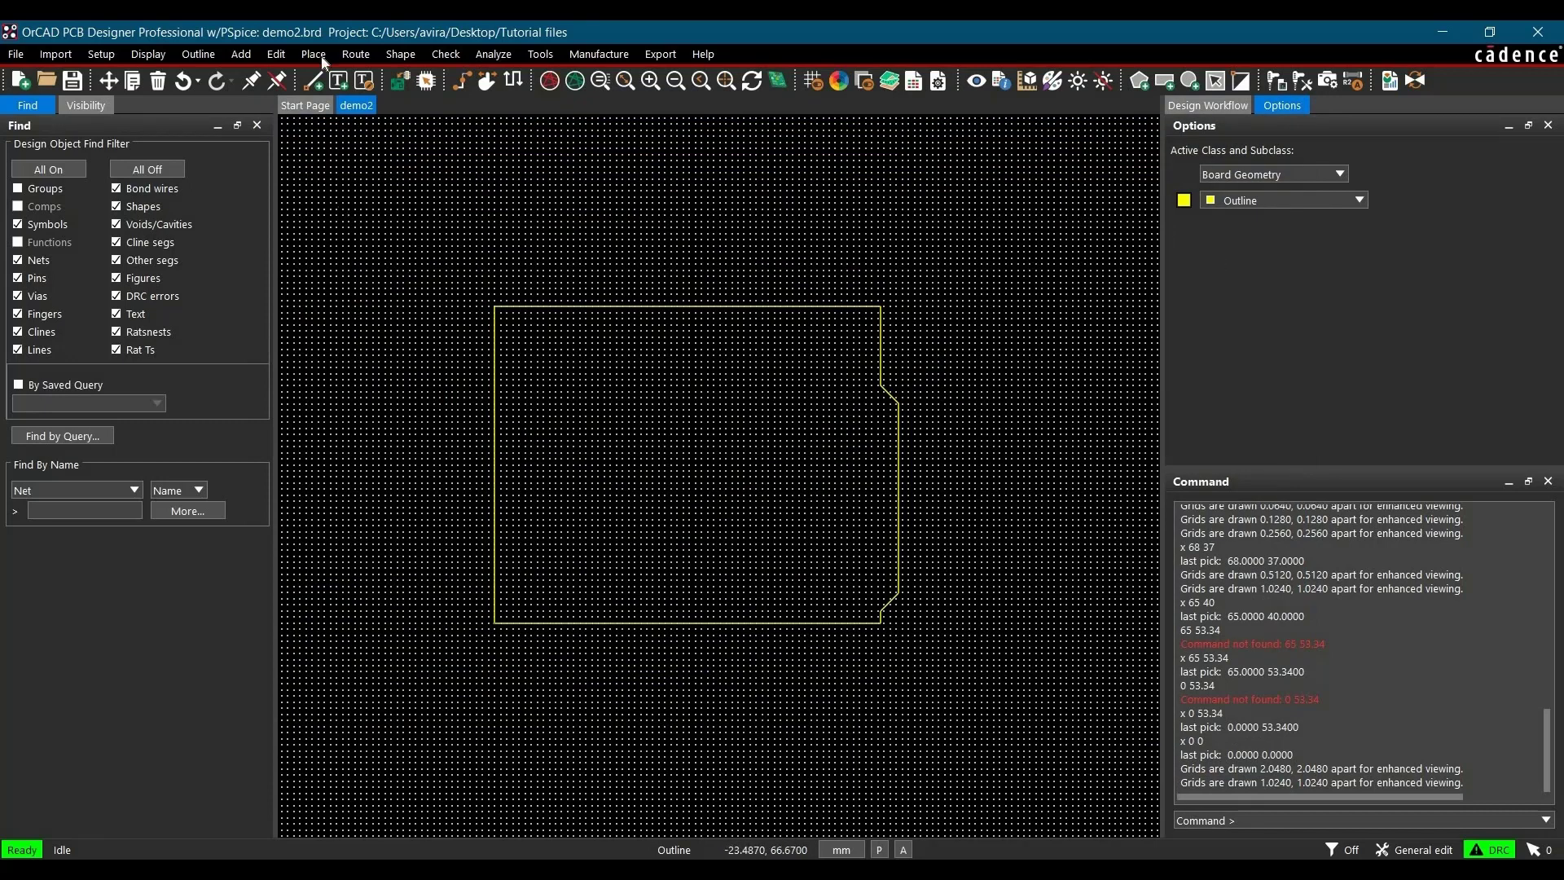
Create a filled shape from the outline lines on the Board Geometry Design_Outline subclass, and switch off that subclass's display
click(400, 54)
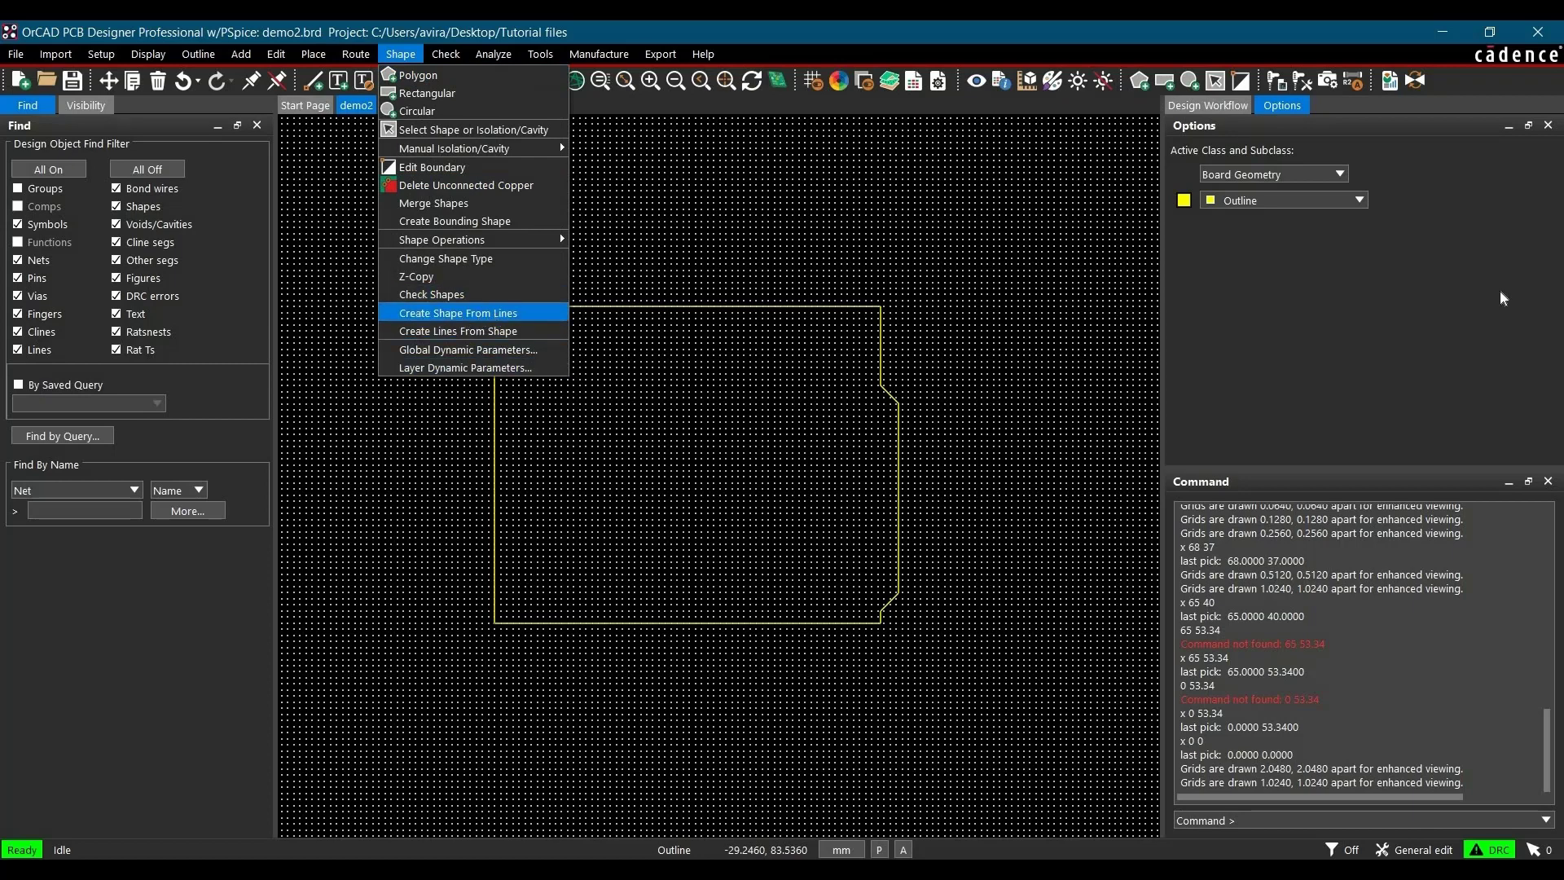
click(494, 317)
click(1265, 328)
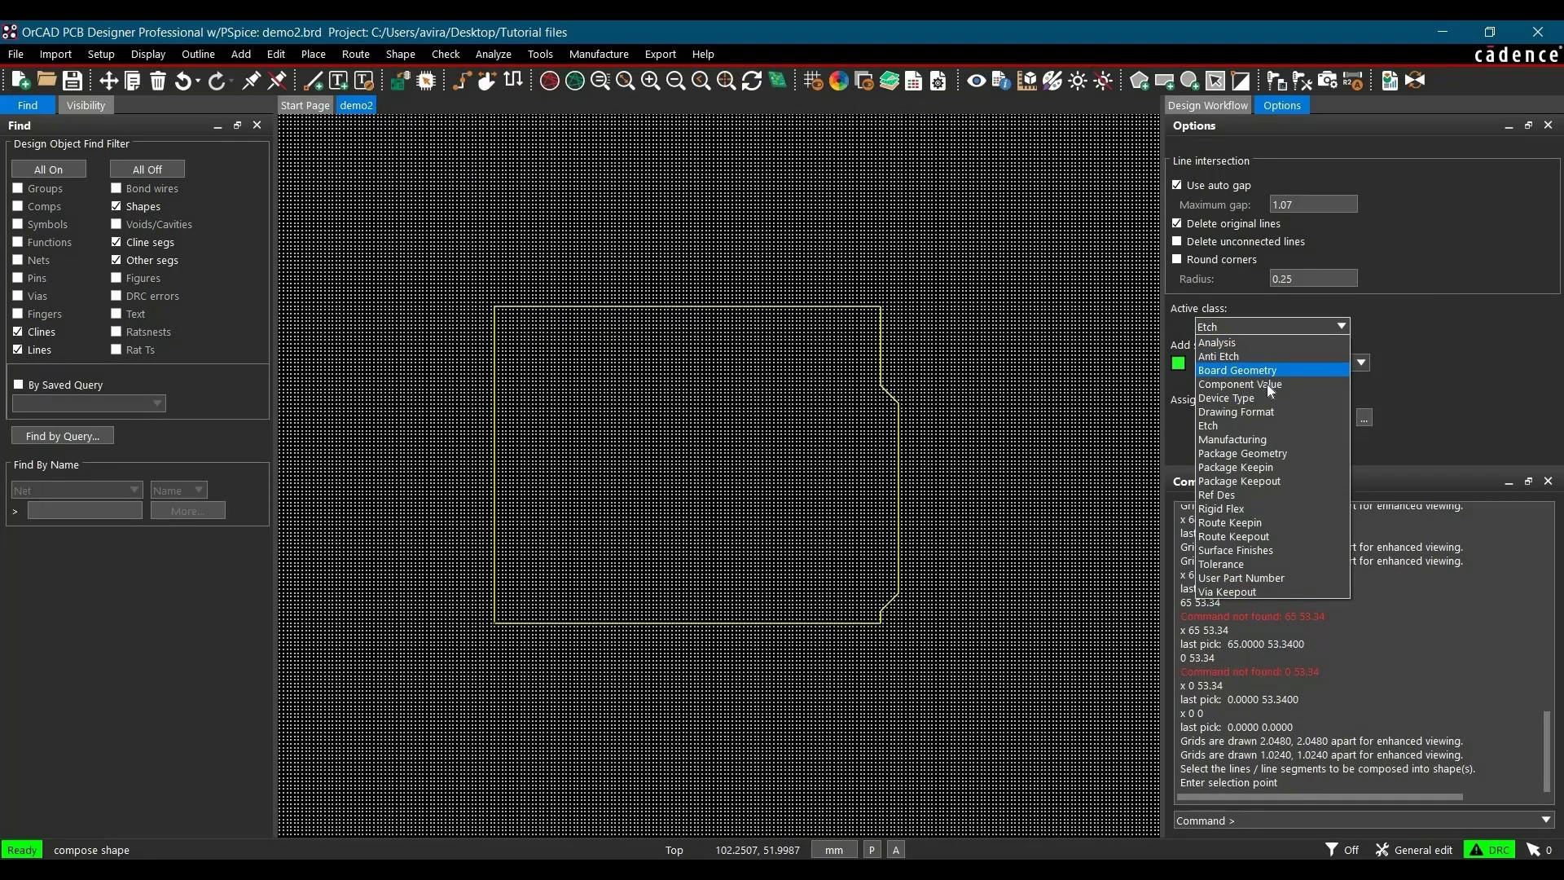
click(1273, 367)
click(1275, 363)
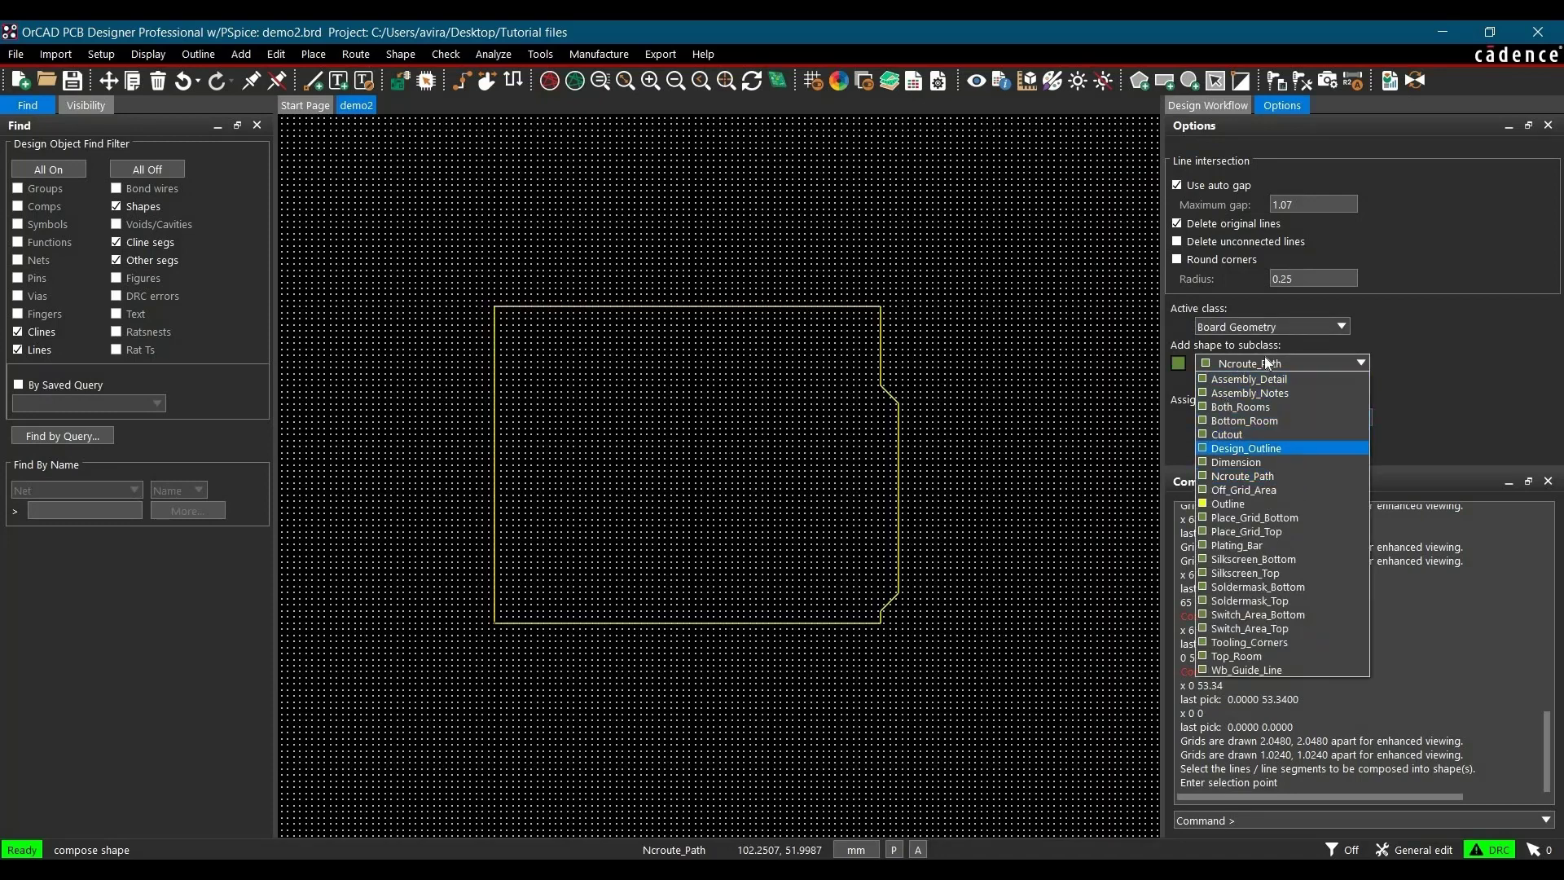
click(1287, 448)
drag(1019, 681, 460, 273)
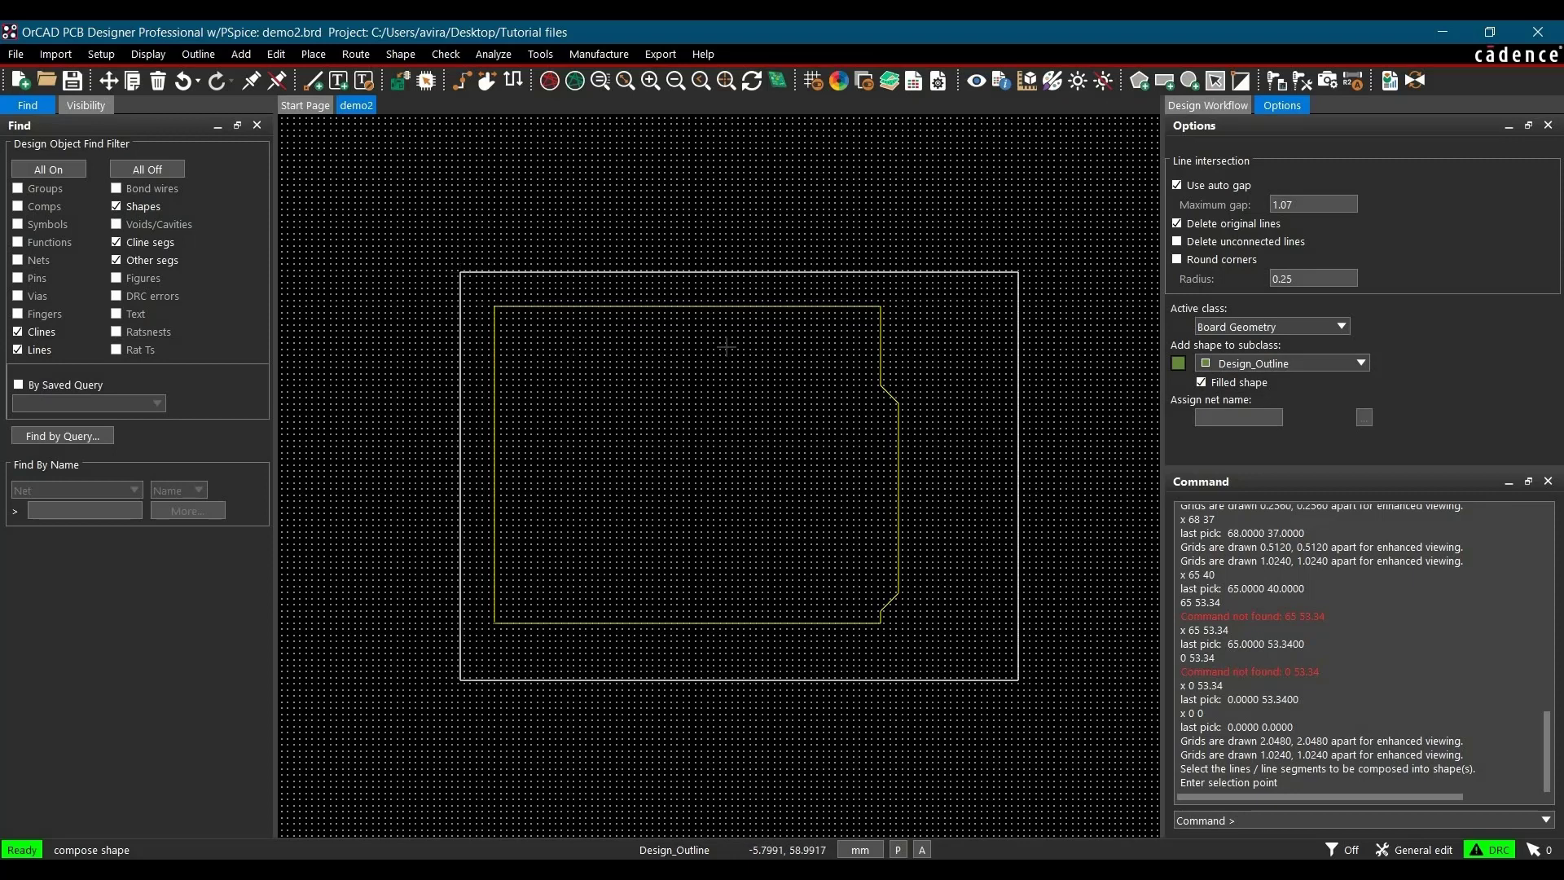
right_click(655, 246)
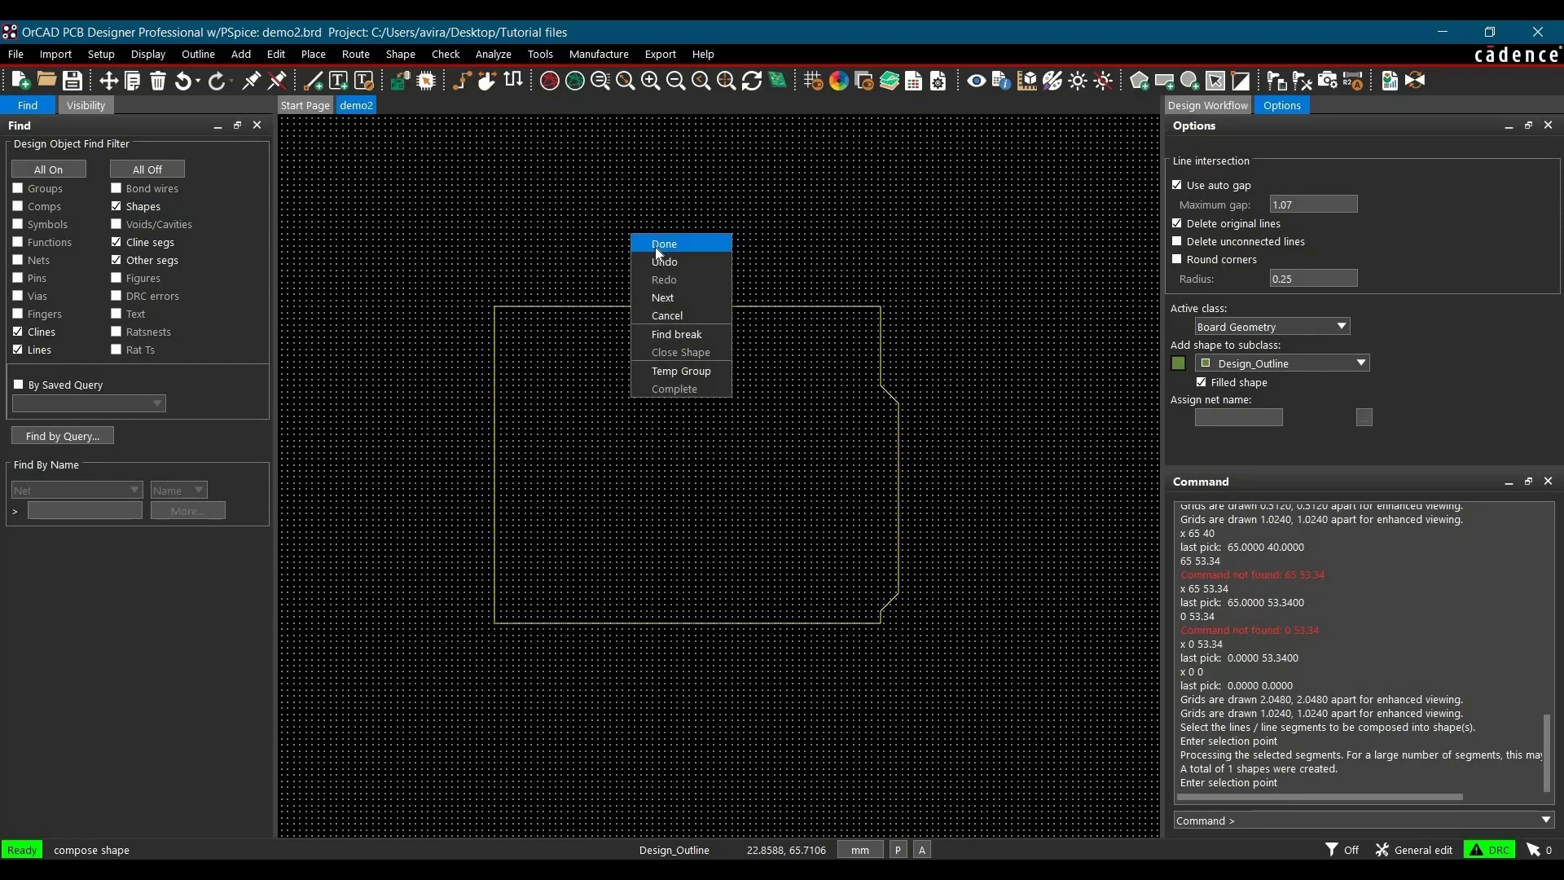
click(656, 243)
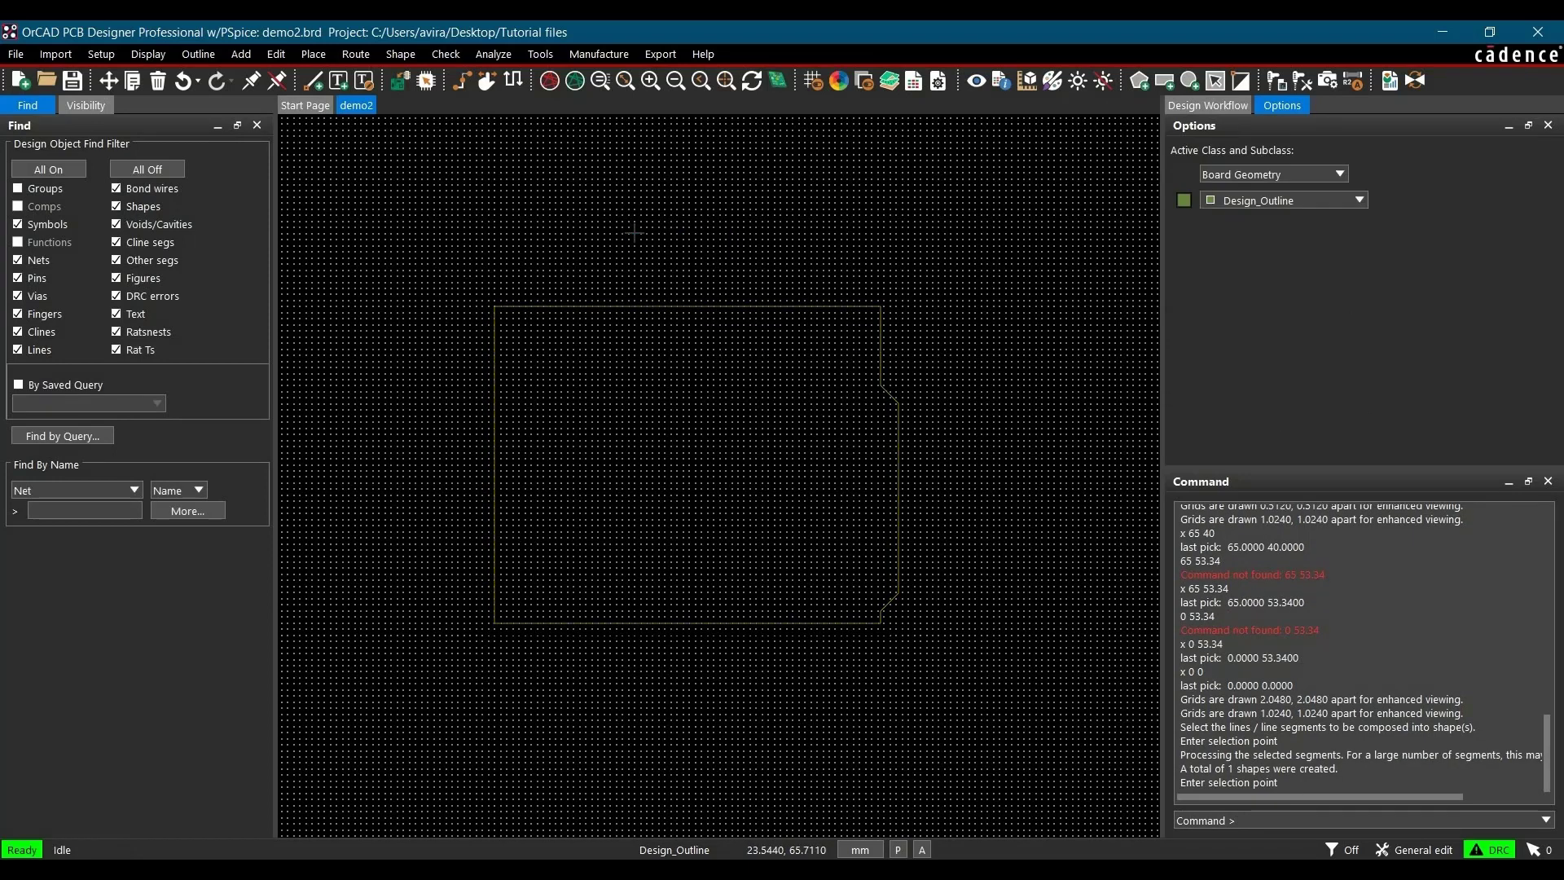
click(1183, 204)
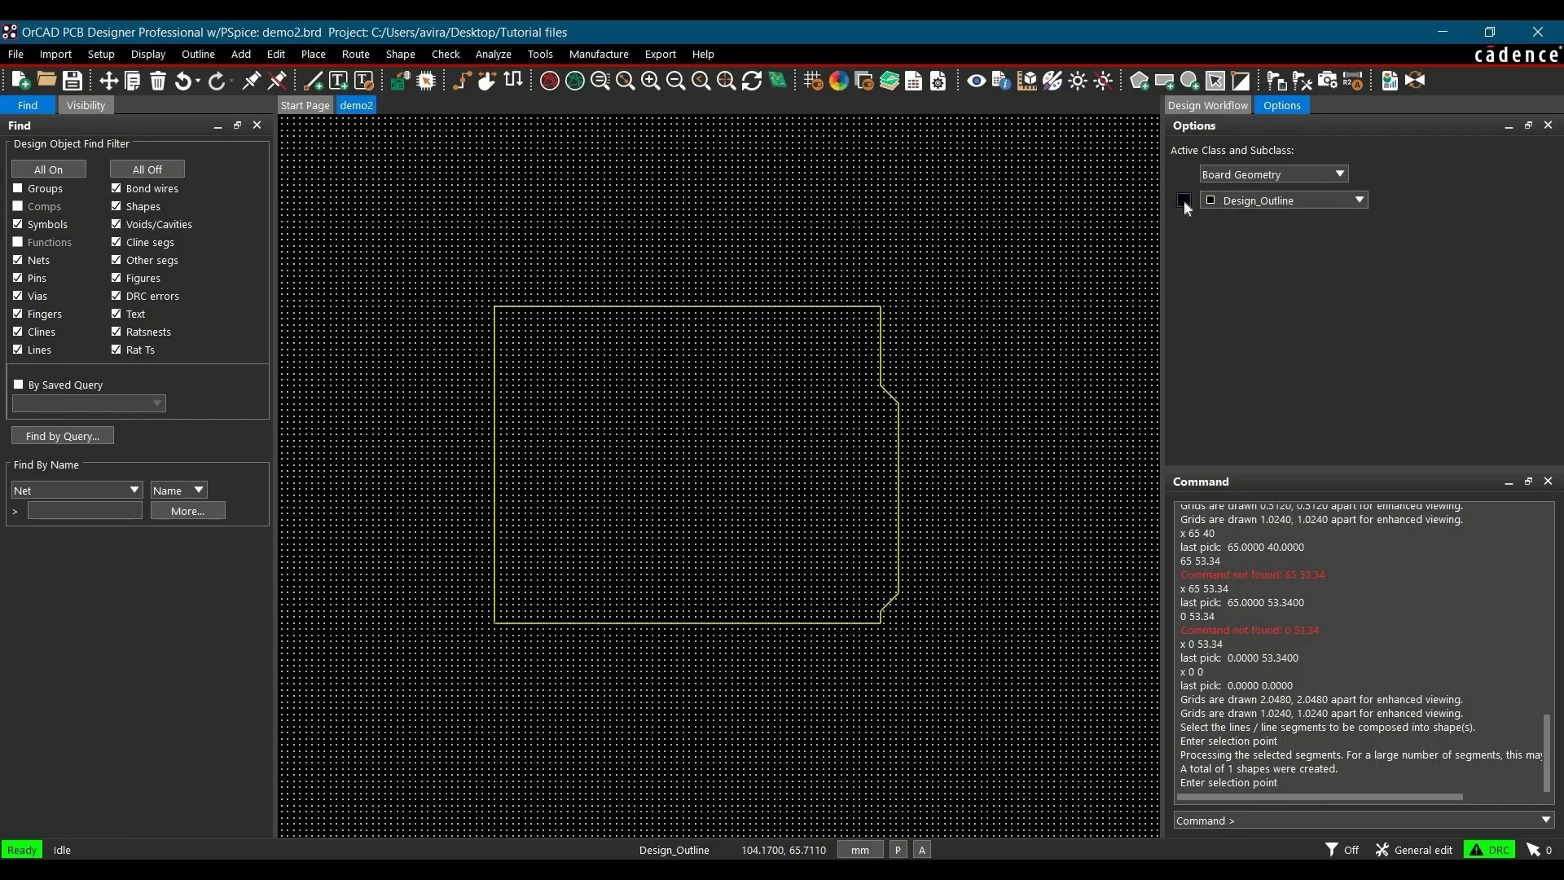
Show the Design_Outline subclass again, assign it the color red and switch off the grid display
click(1185, 203)
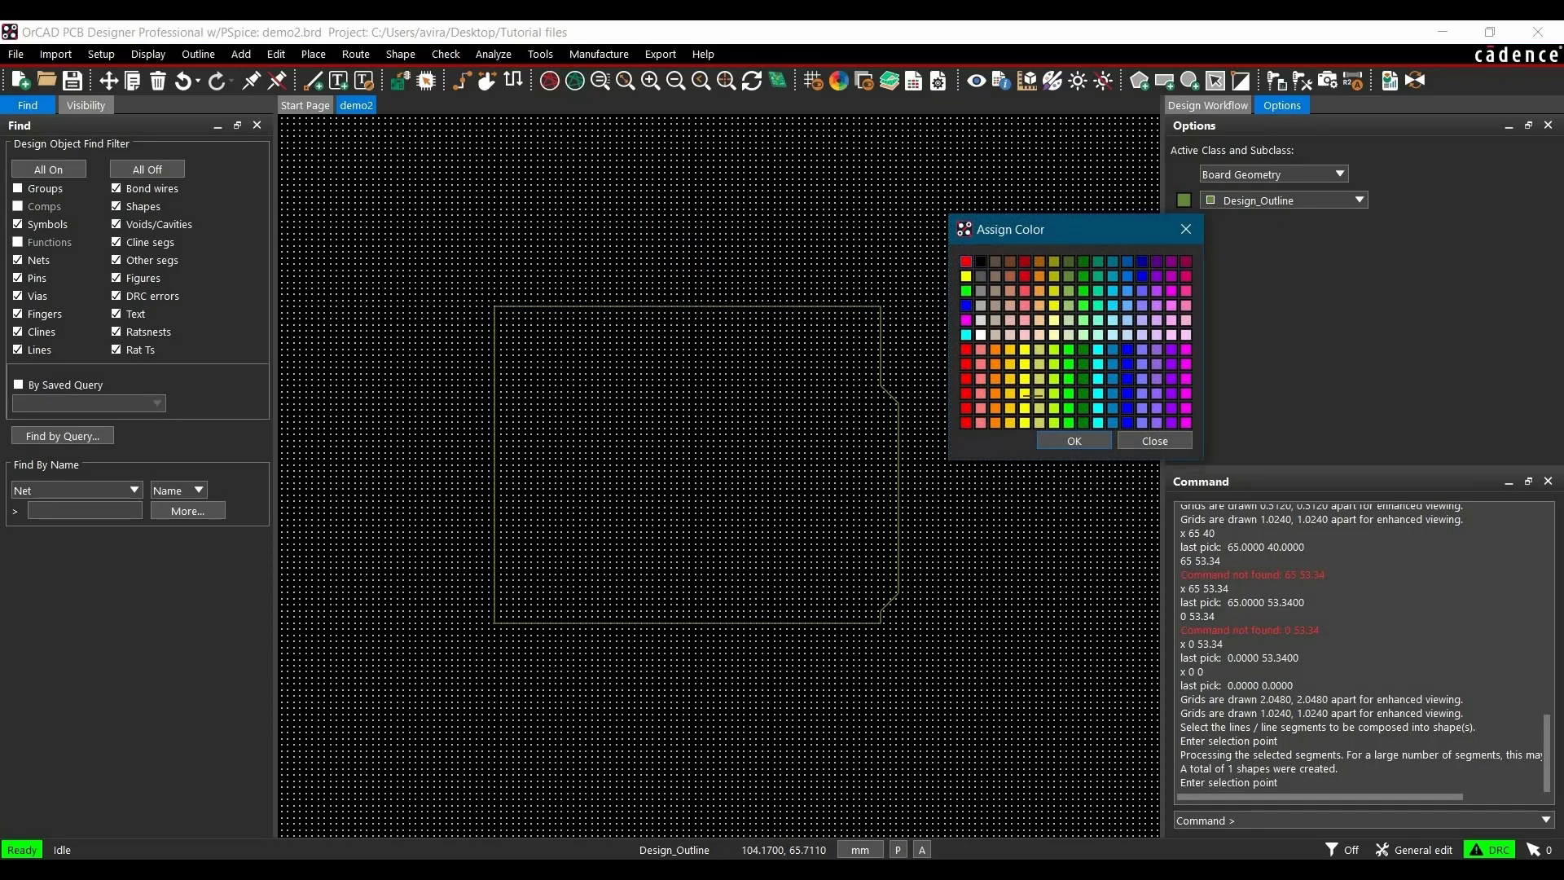
click(1074, 441)
click(818, 85)
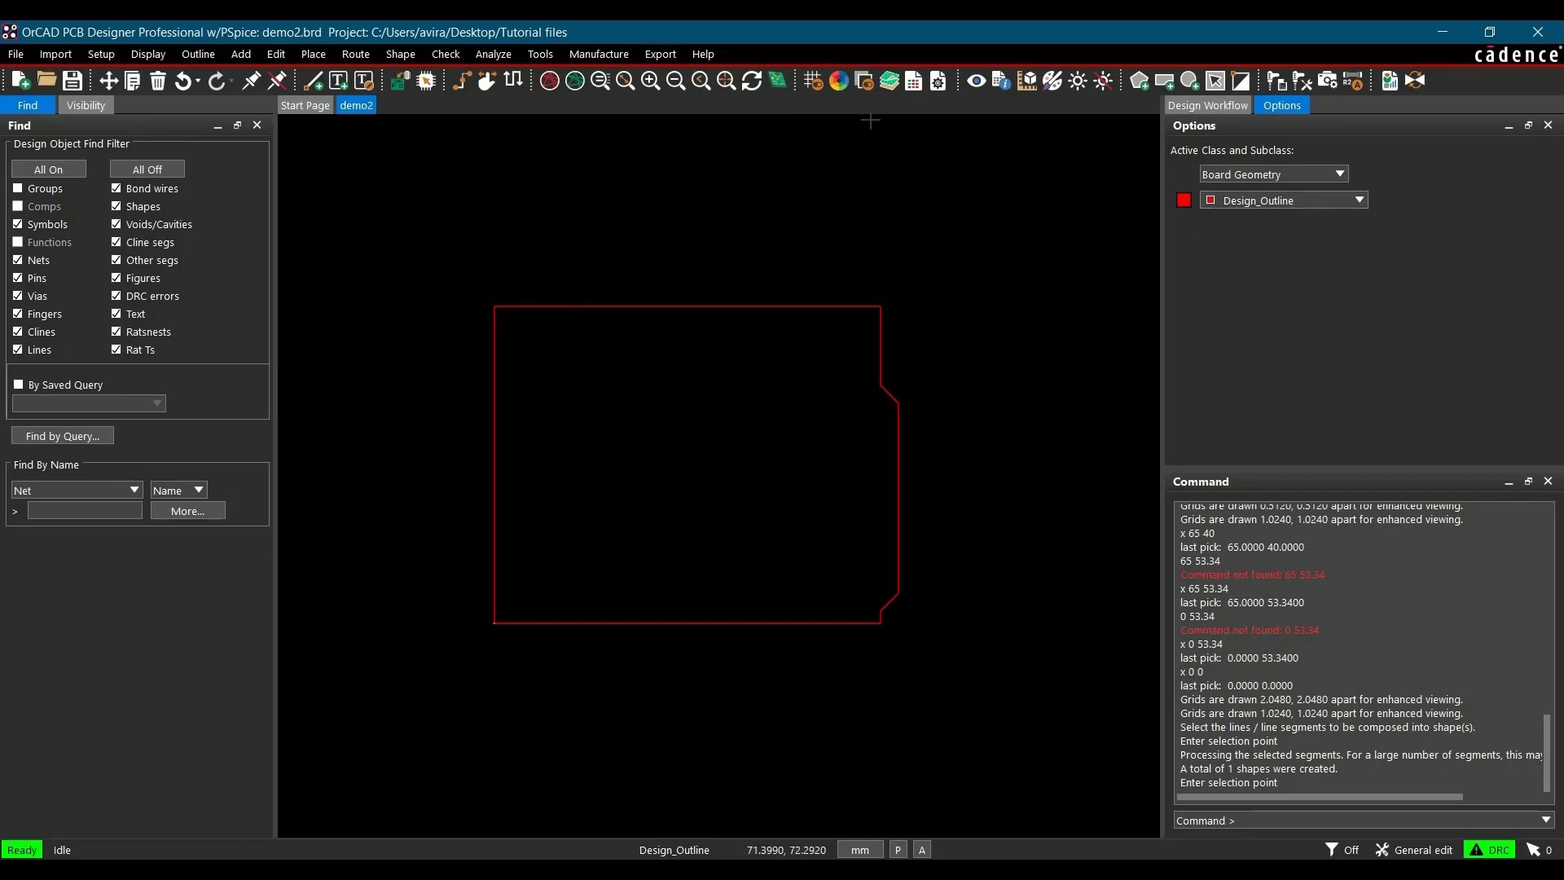
Inspect the board outline in the 3D canvas with all layers and objects included, and close the canvas
click(865, 80)
click(873, 535)
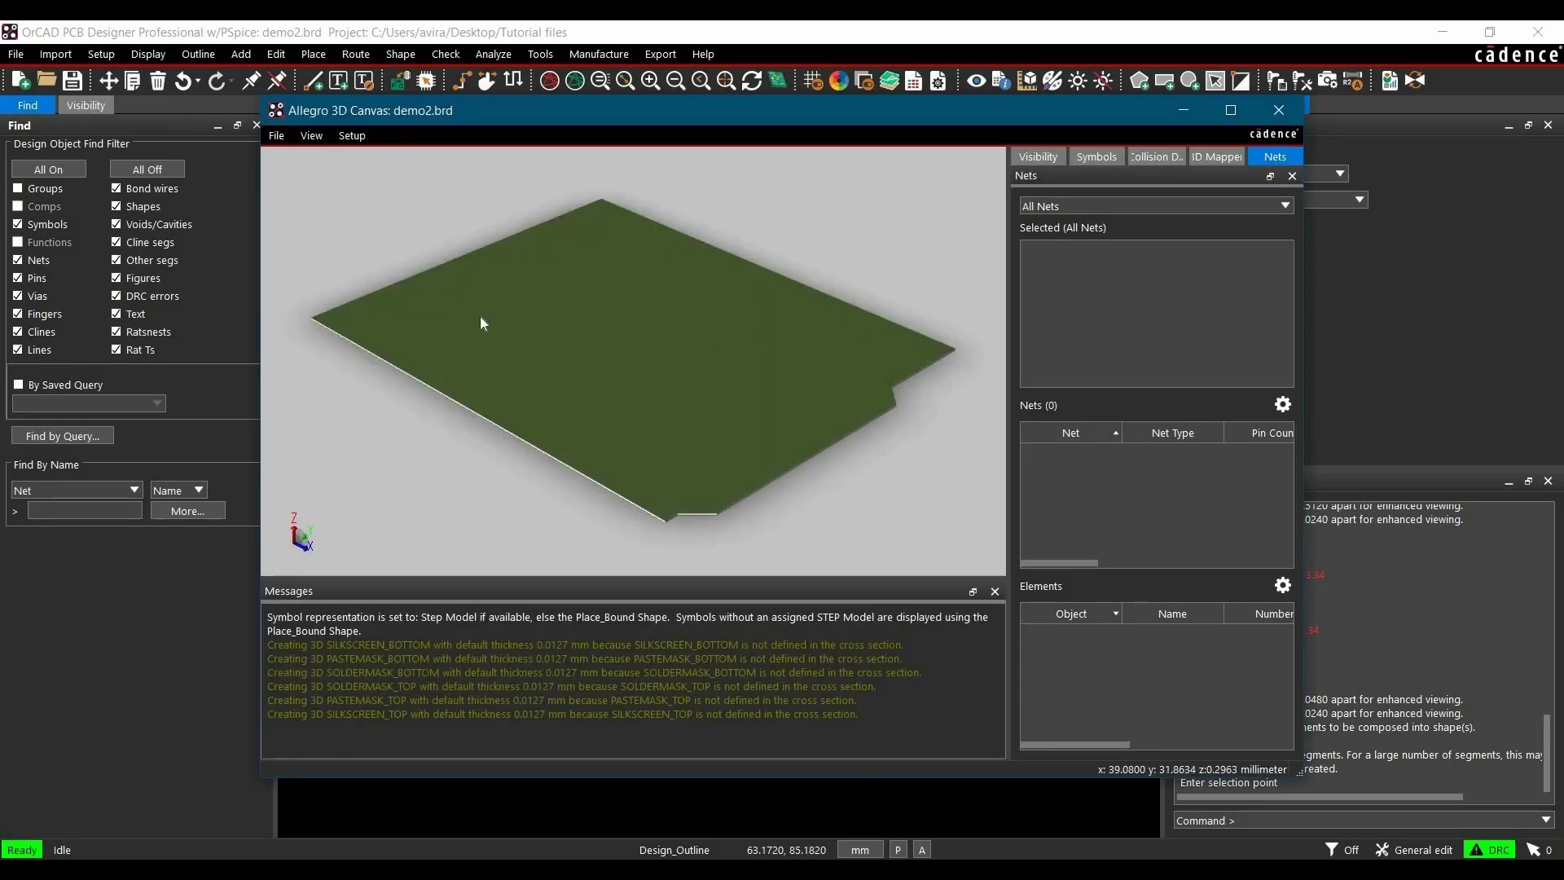
click(1275, 111)
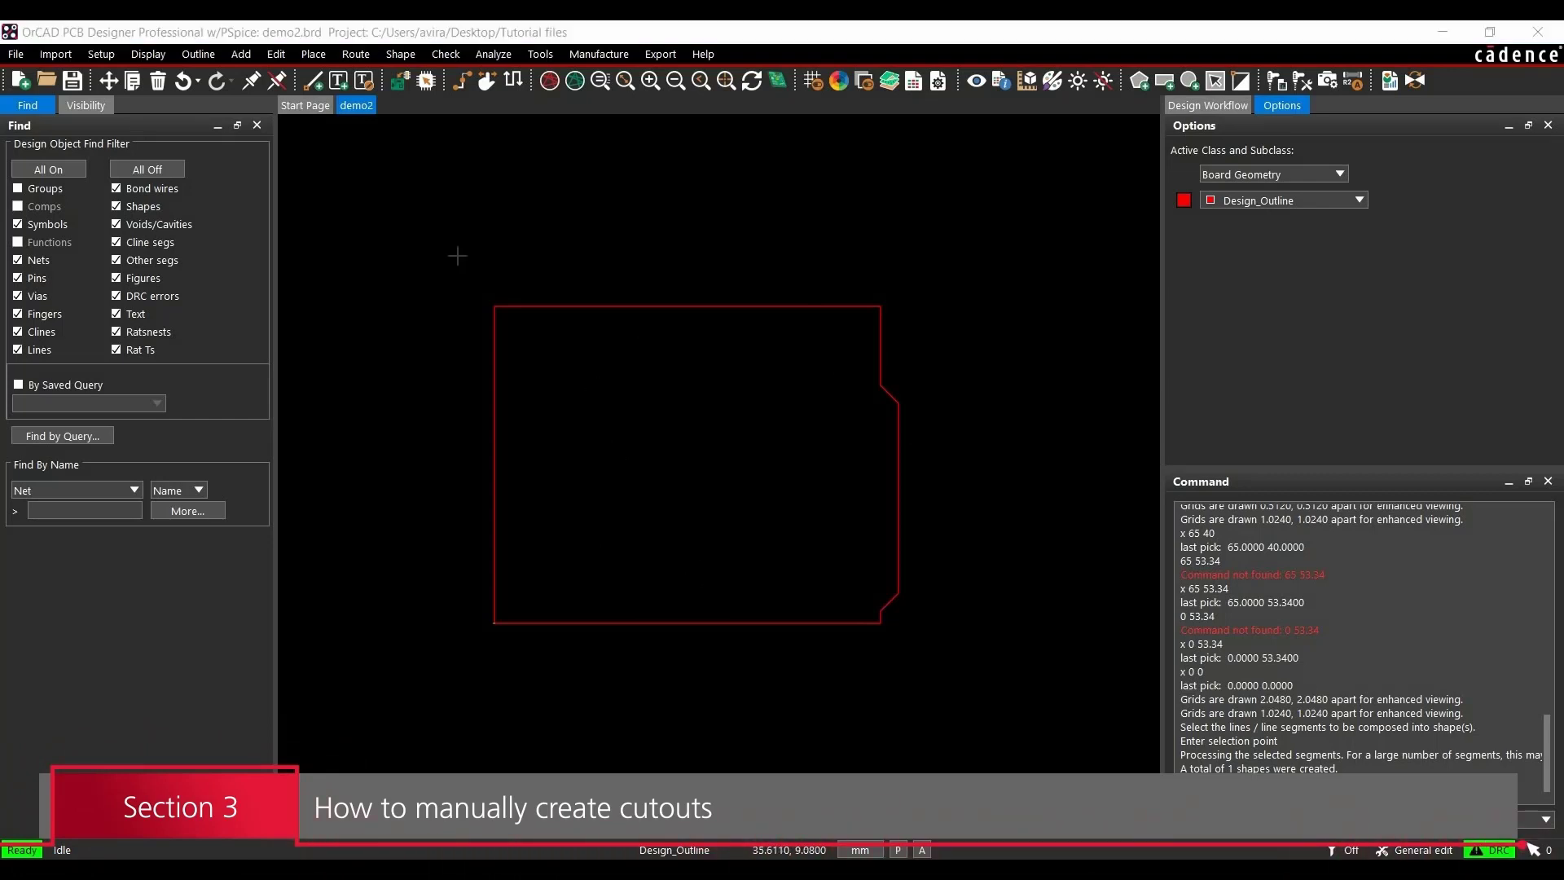
Start adding a circle on the Board Geometry Outline subclass using the Center / Radius creation method
click(248, 56)
click(258, 129)
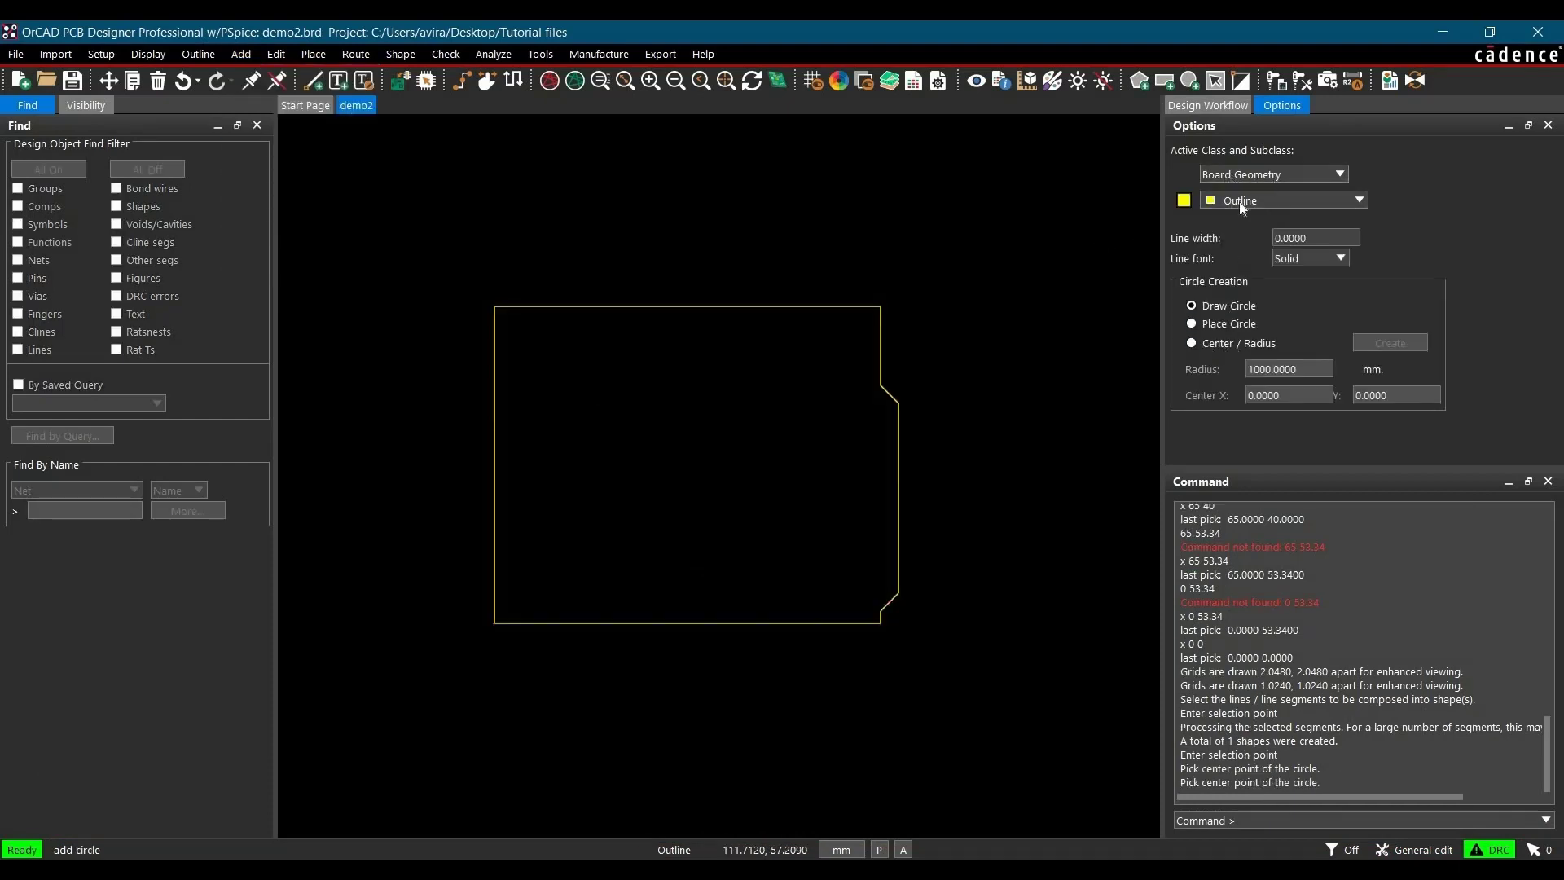
click(1229, 345)
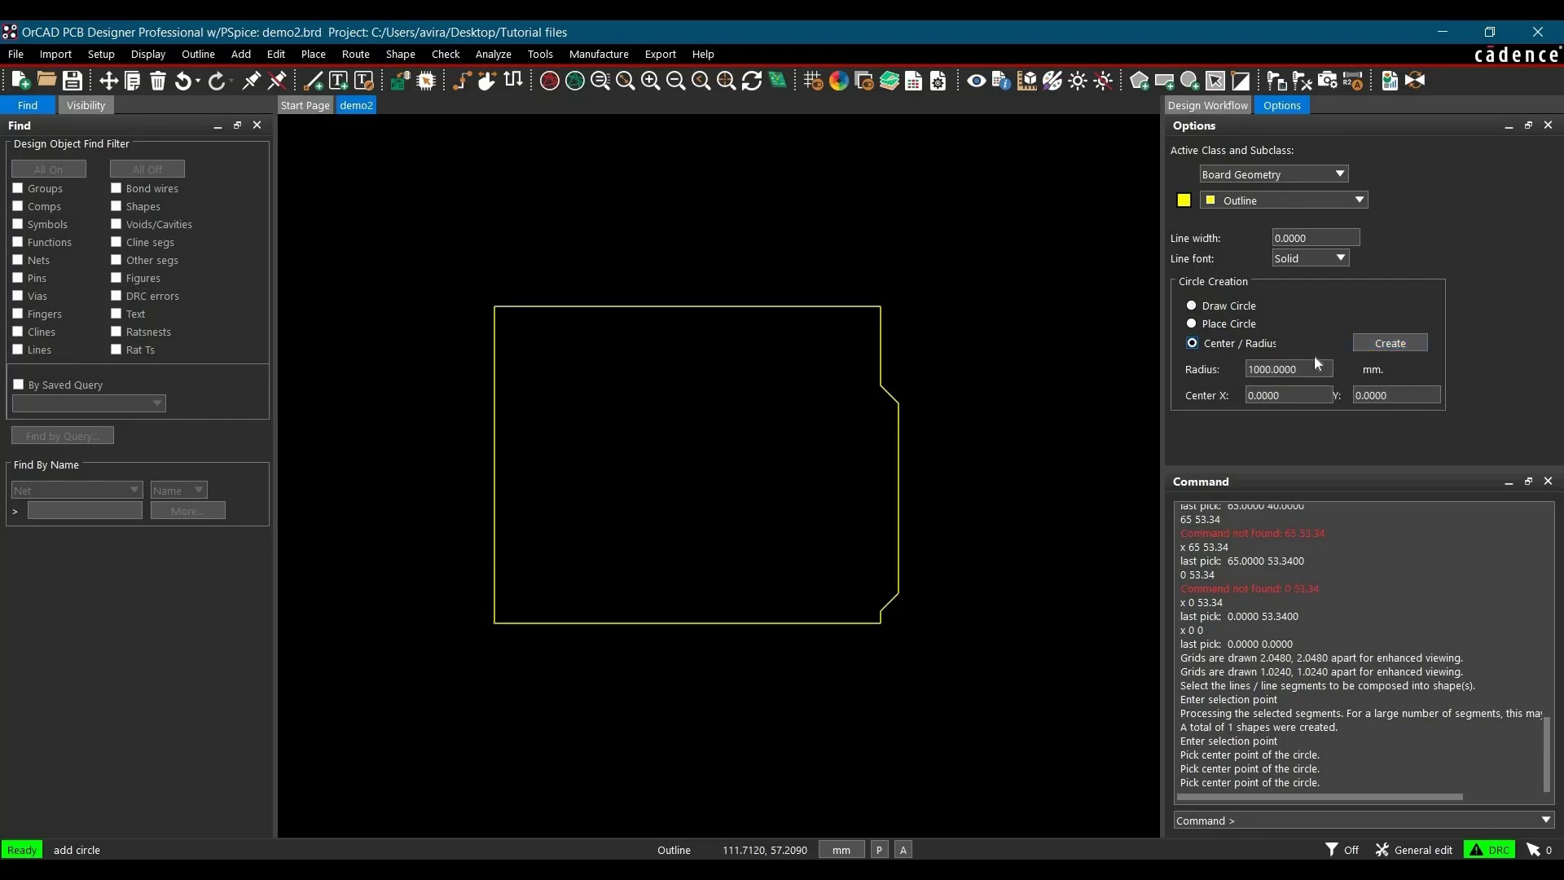
key(Tab)
key(Tab)
Switch to the Arduino Uno dimension drawing in Photos to check the mounting holes' diameter and positions, and return to OrCAD PCB Designer
click(728, 869)
click(709, 762)
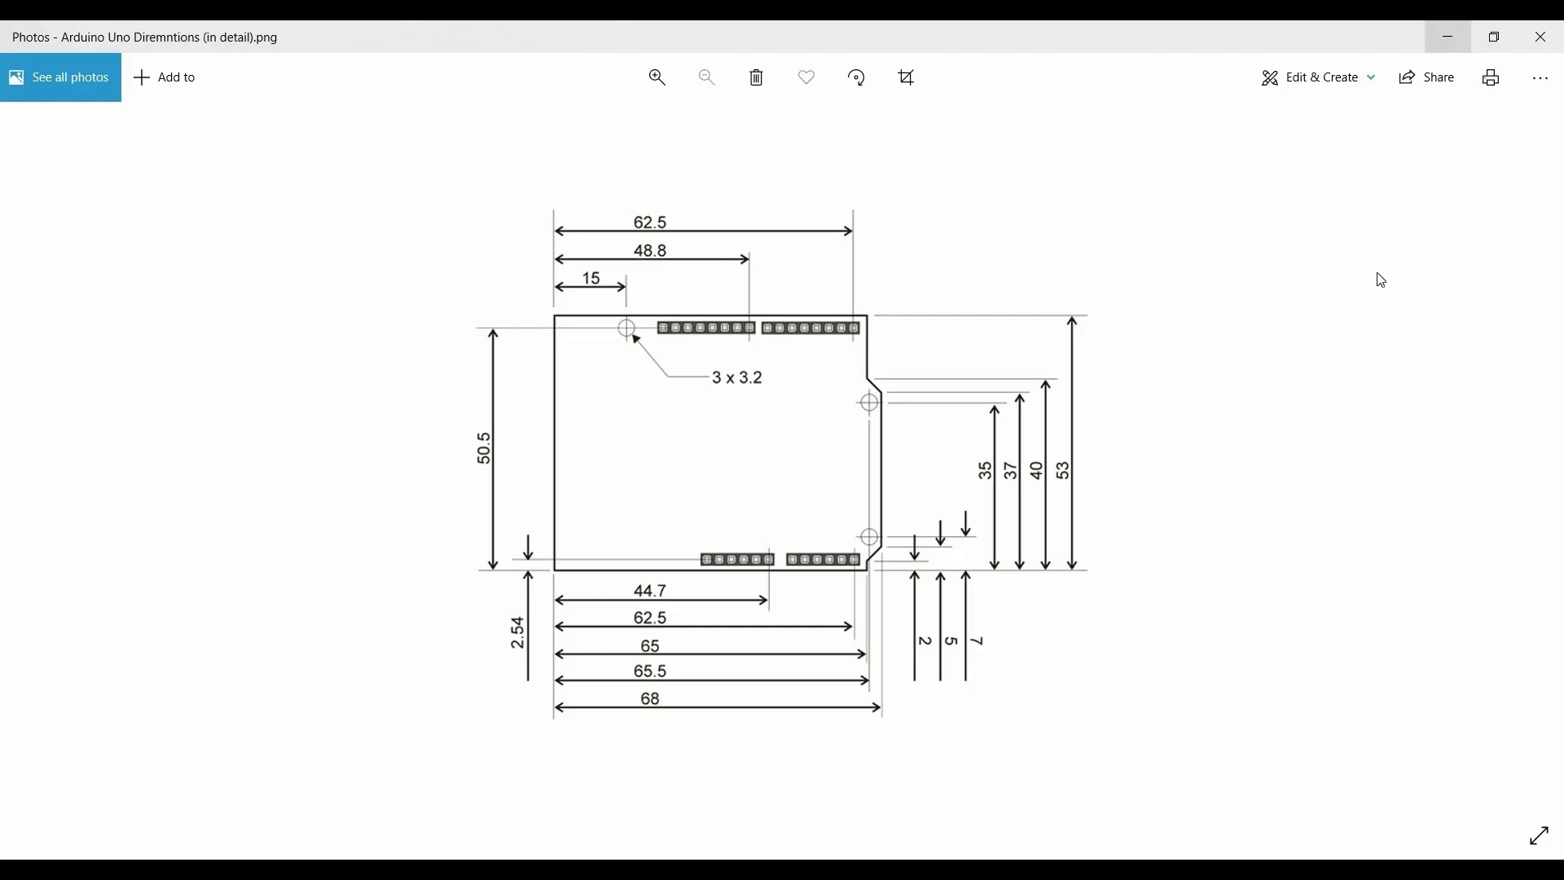
key(alt+Tab)
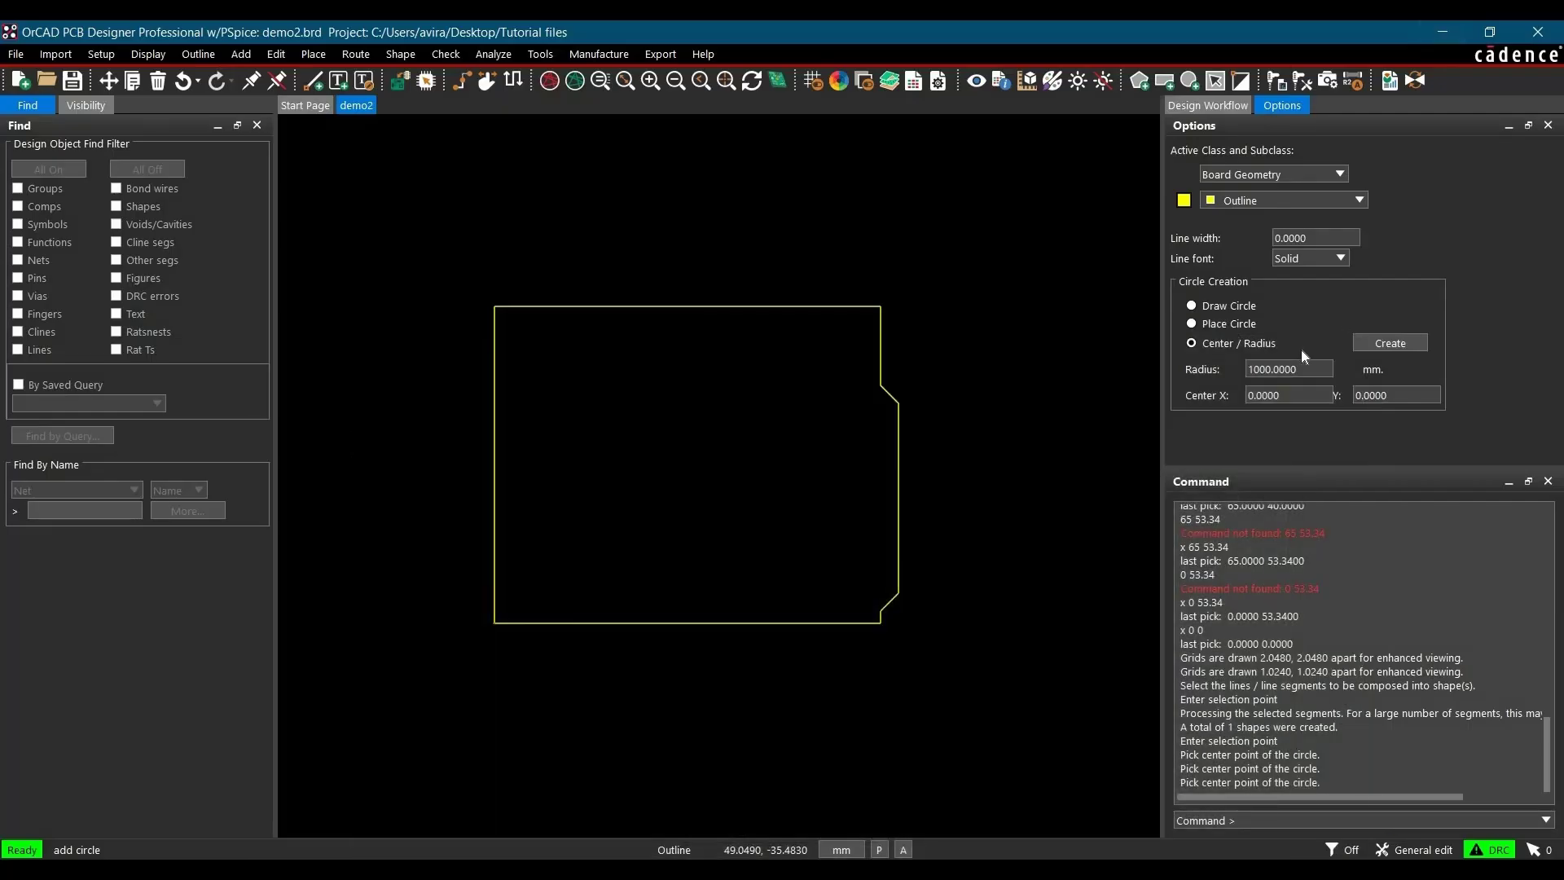
Create a hole circle with radius 1.6 mm centered at X 65, Y 7, accepting the subclass warning
triple_click(1286, 370)
text(1.6)
key(Tab)
text(65)
key(Tab)
text(7)
click(1400, 343)
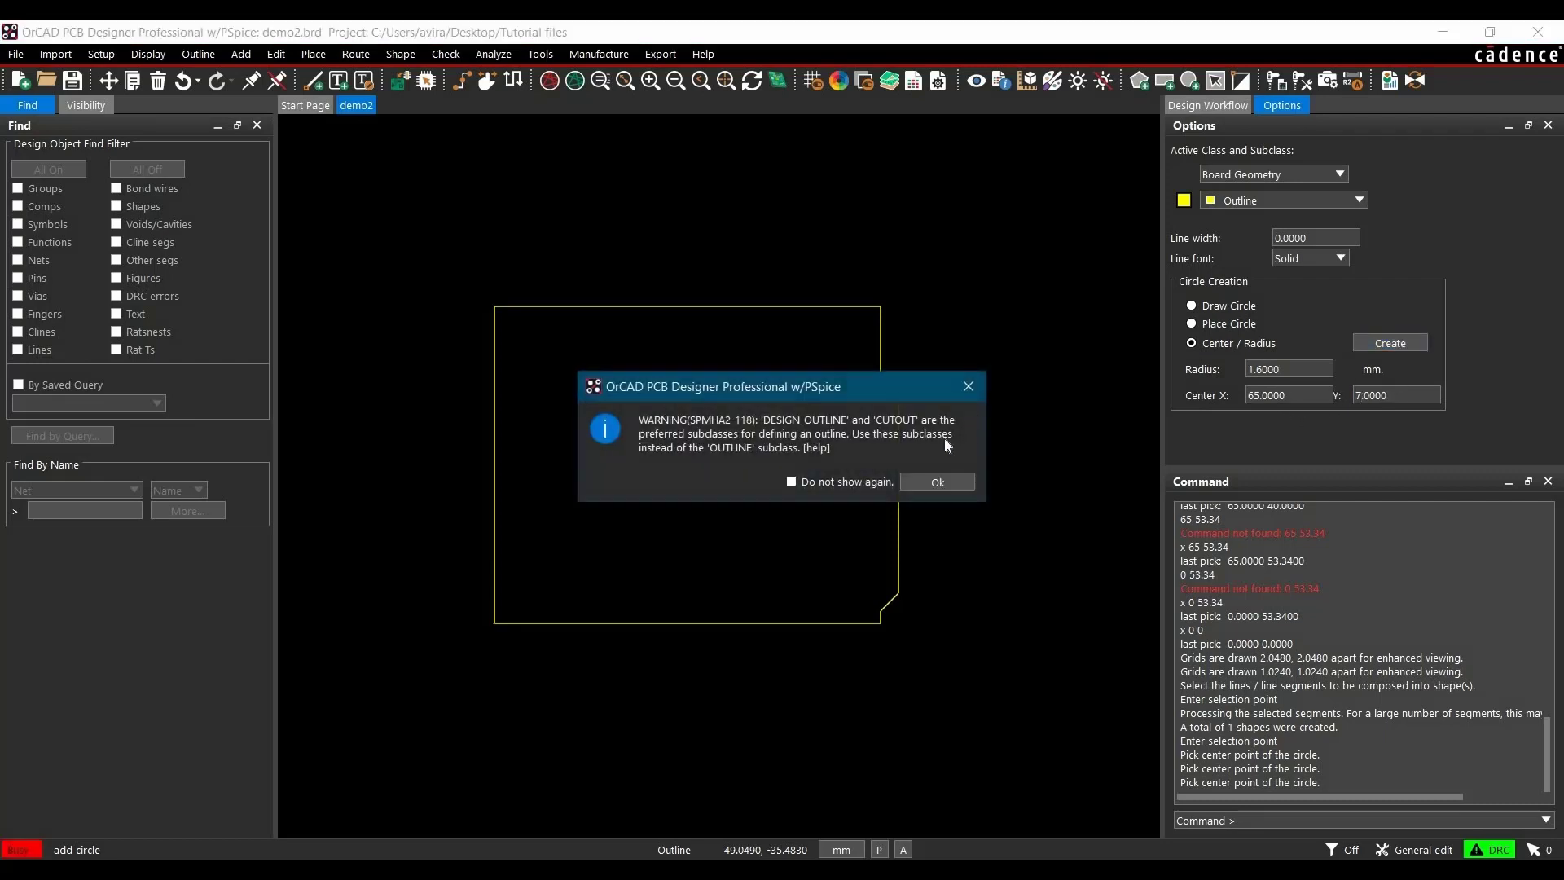
click(868, 480)
click(907, 480)
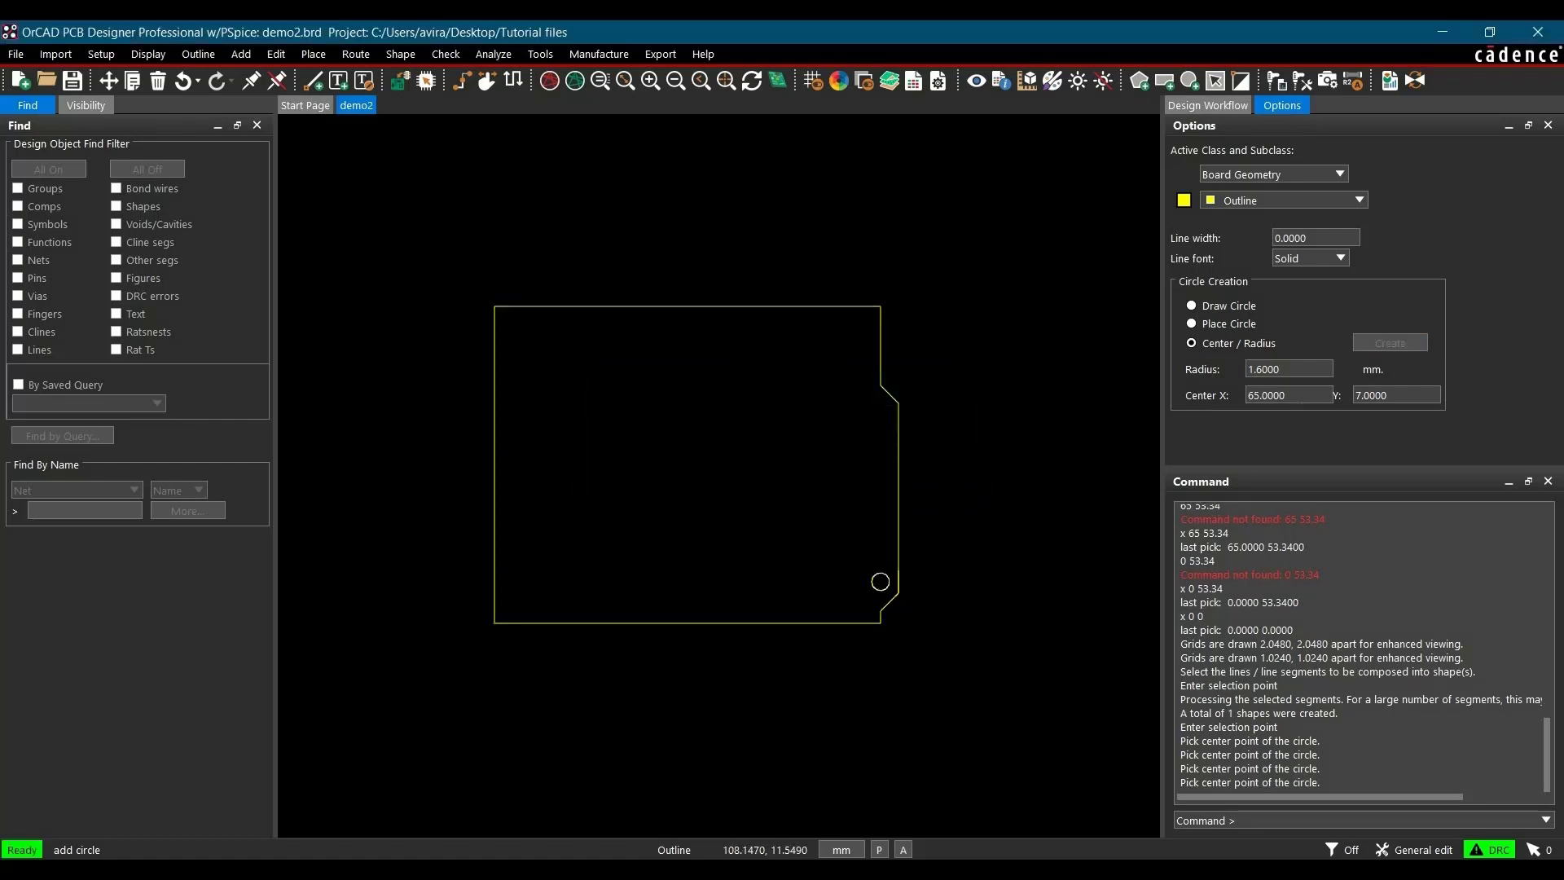
Create another circle of the same radius centered at X 65, Y 35
drag(1286, 395, 1247, 395)
text(65)
key(Tab)
text(35)
key(Return)
key(Tab)
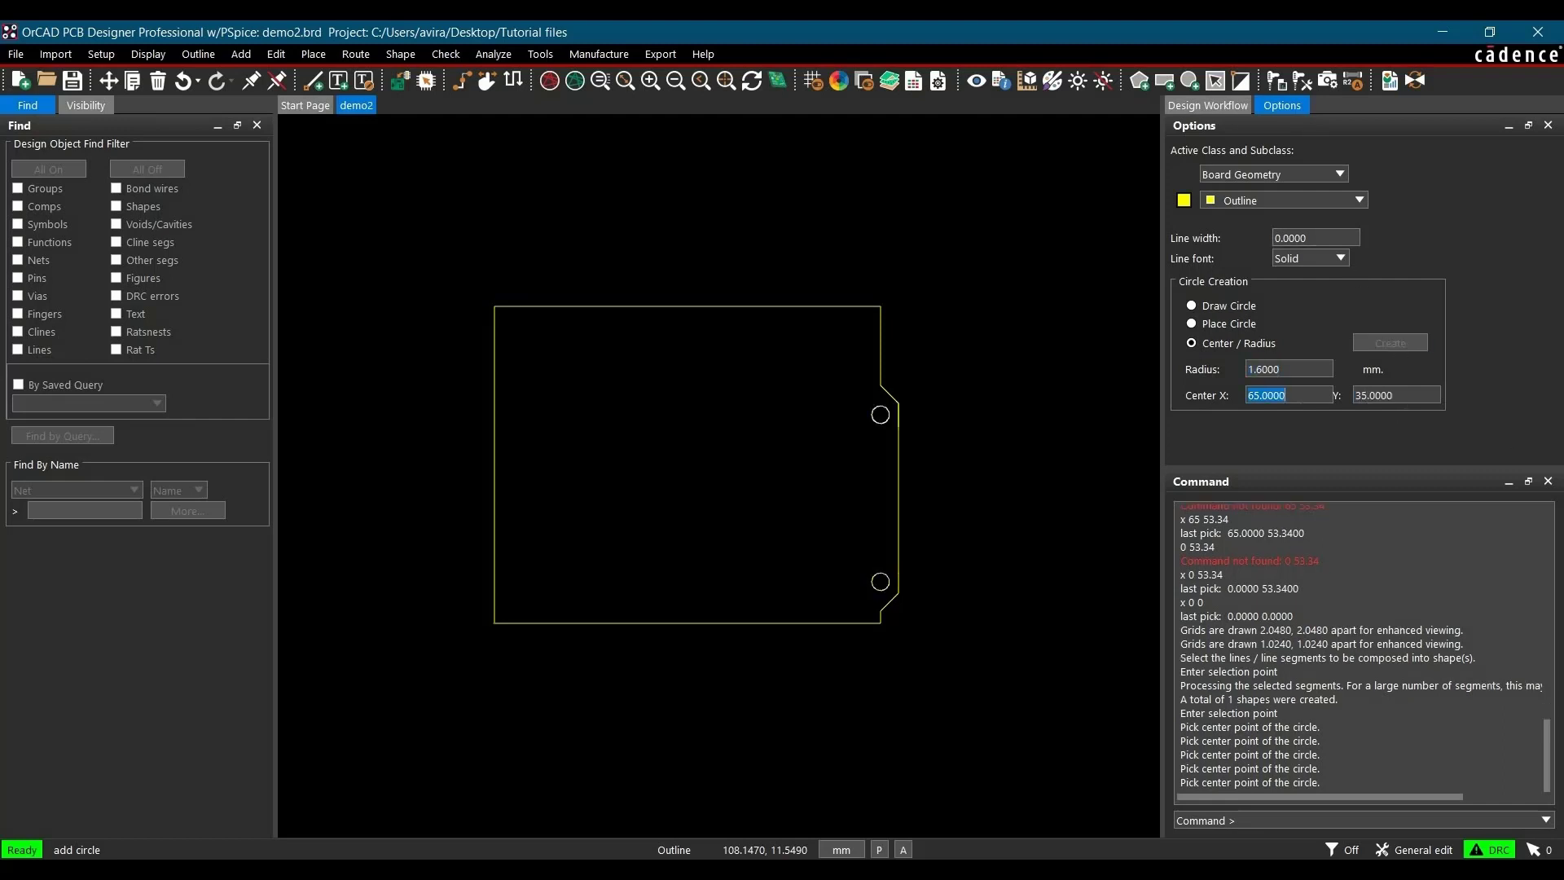
Create two more hole circles of the same radius, centered at X 15, Y 50.5 and at X 15, Y 7
text(15)
key(Tab)
text(50.5)
key(Return)
key(Tab)
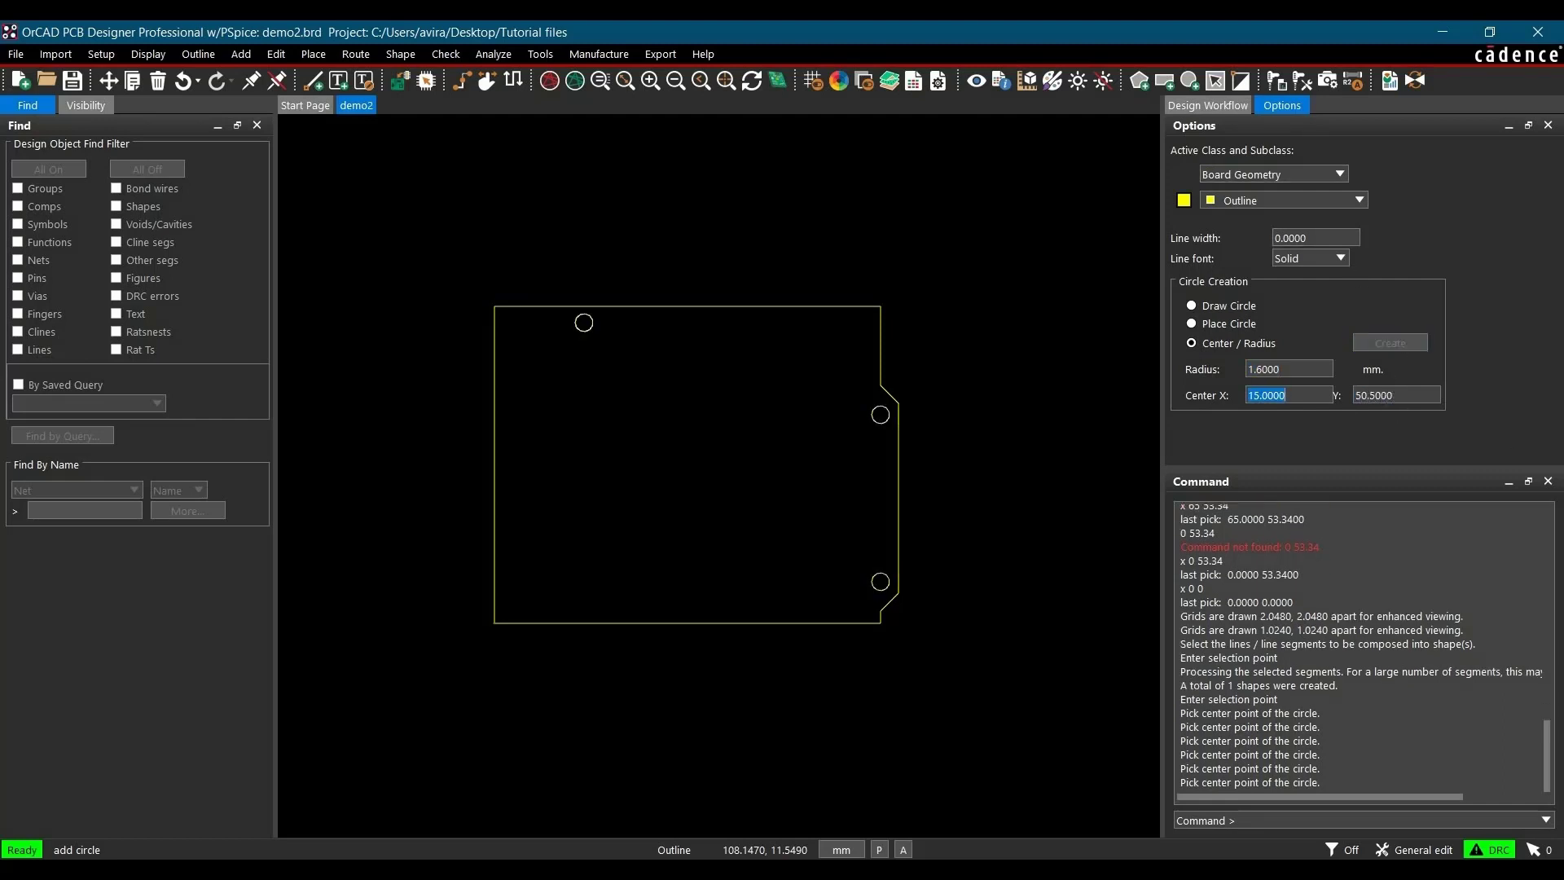
key(Tab)
text(7)
click(1390, 343)
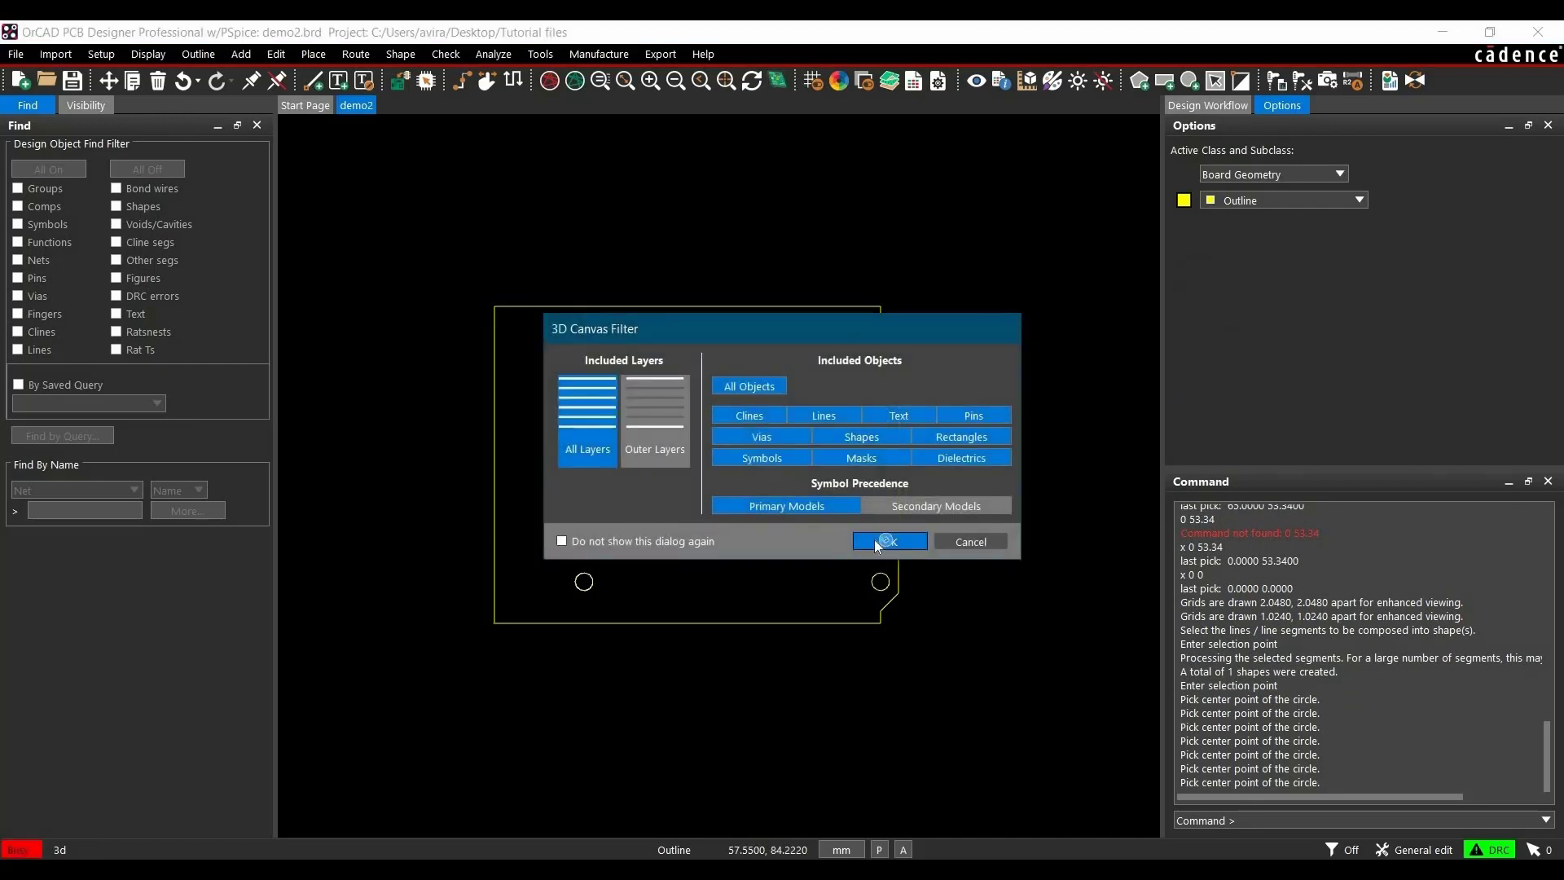
Check in the 3D canvas whether the circles cut through the board, and close the canvas
click(873, 540)
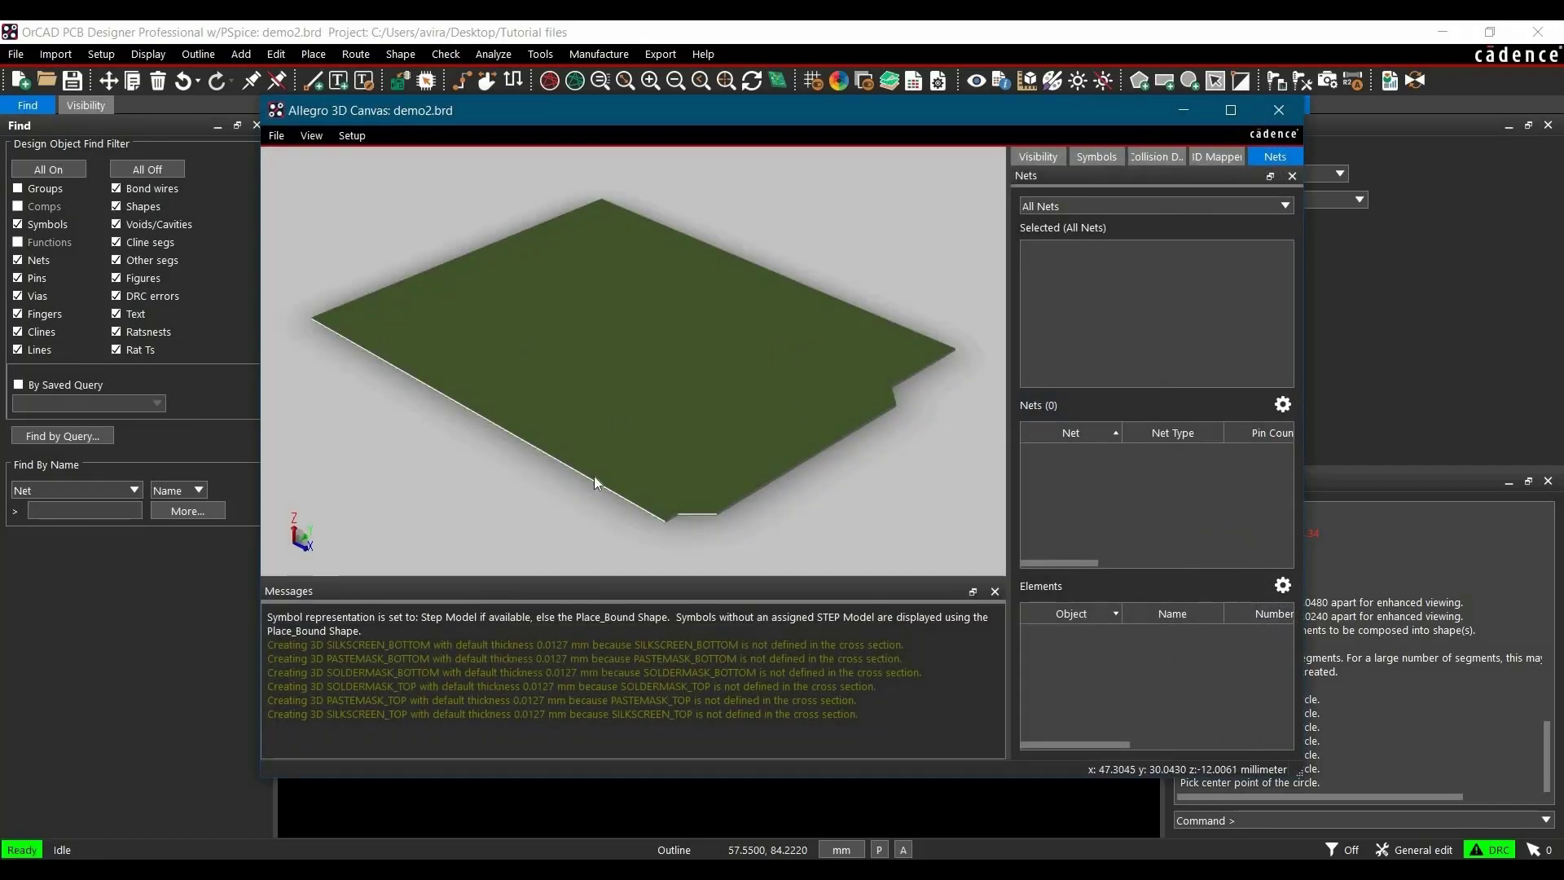
click(1279, 110)
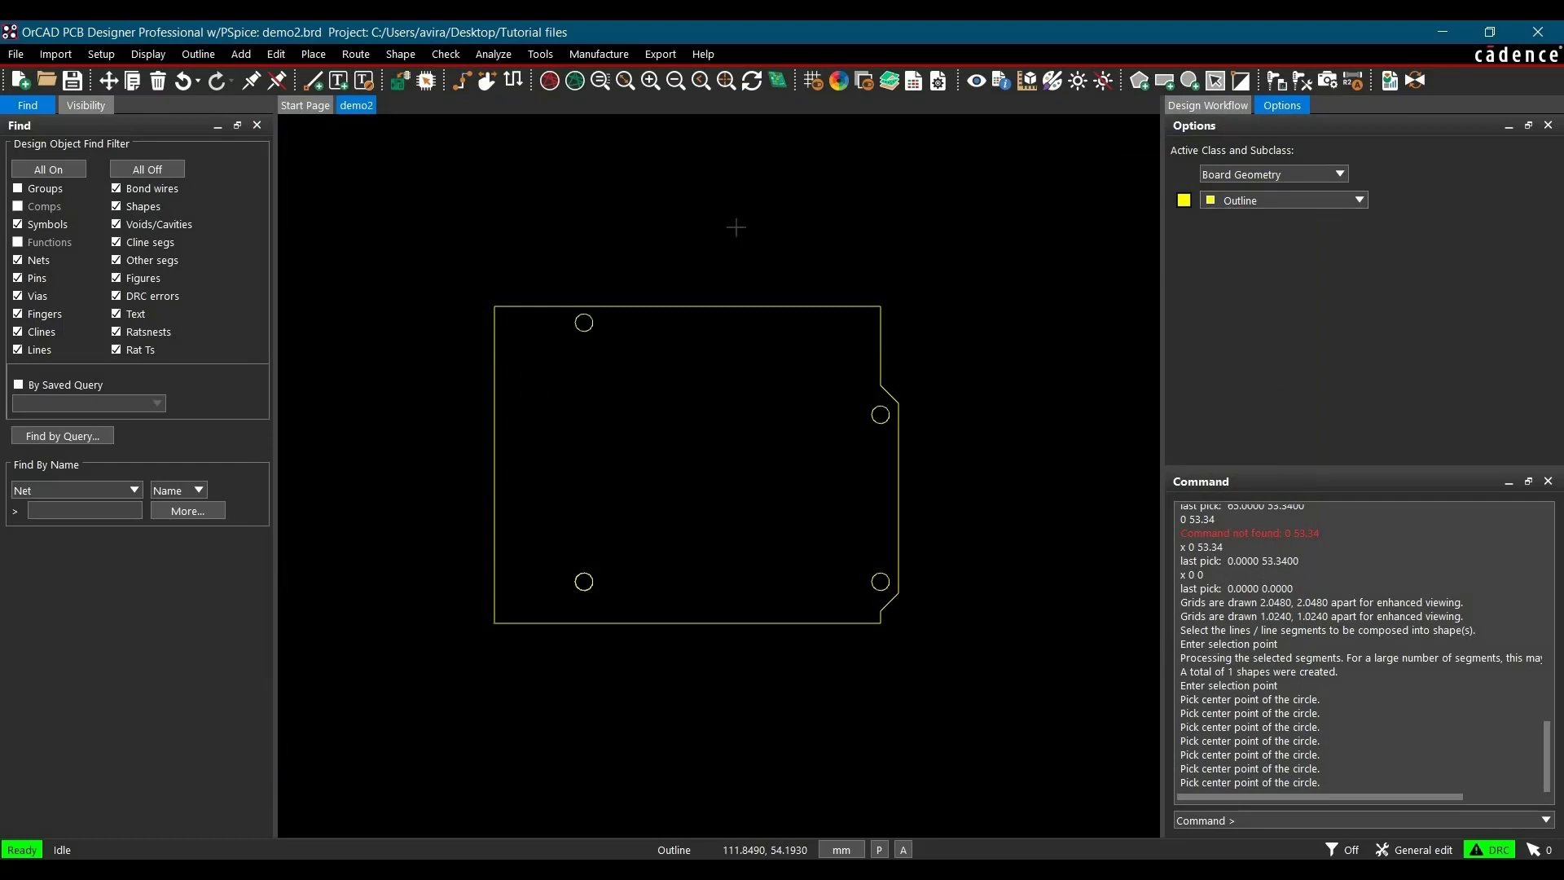
Z-Copy the board's lower-left hole circle to the Board Geometry CUTOUT subclass
click(200, 55)
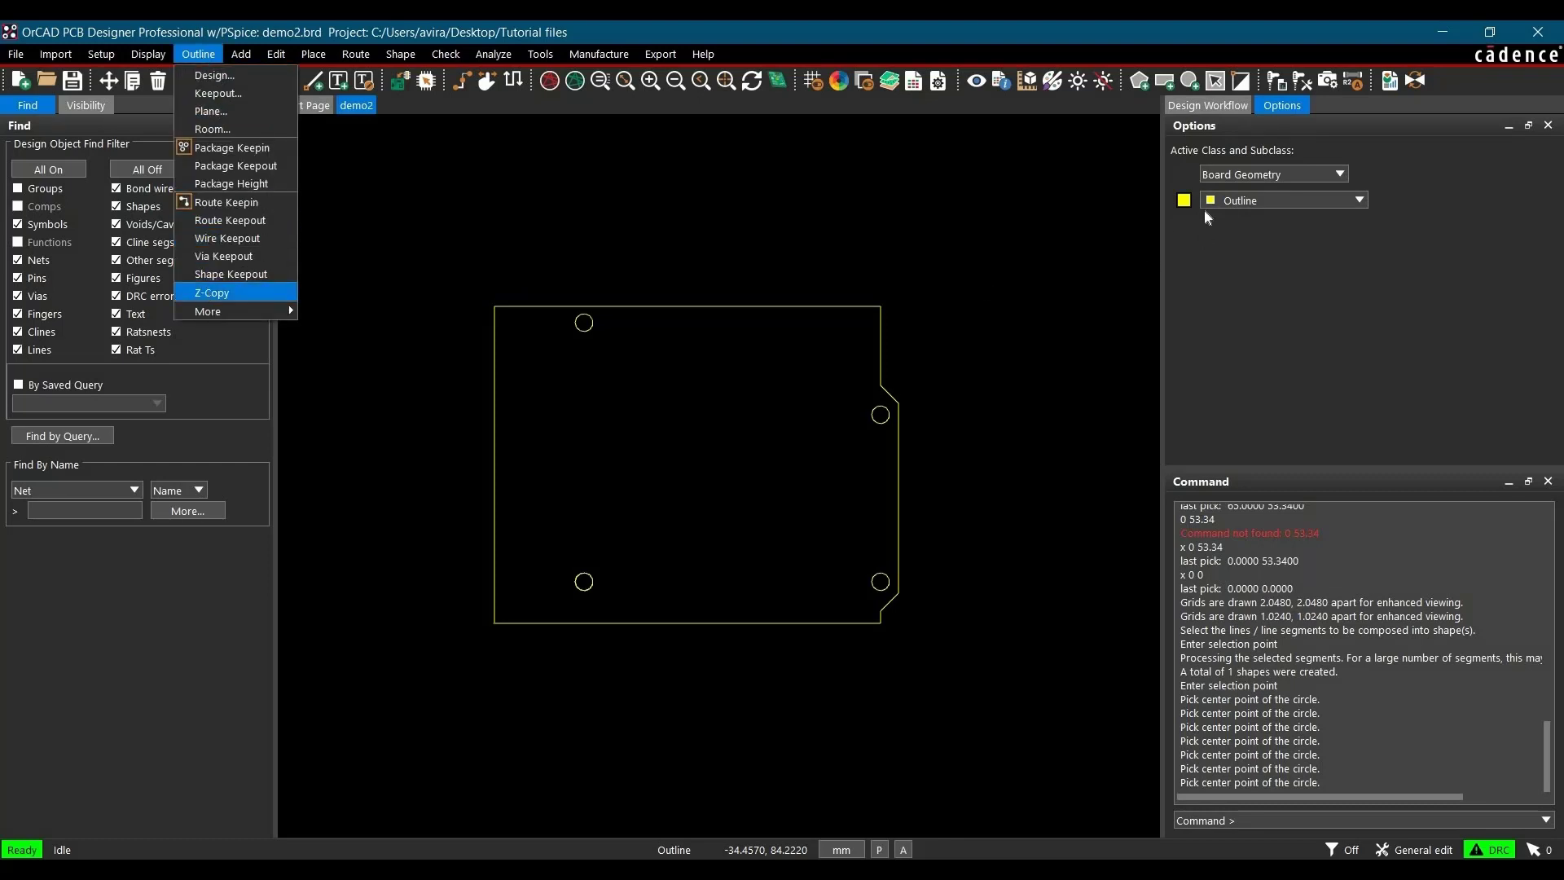
click(1222, 175)
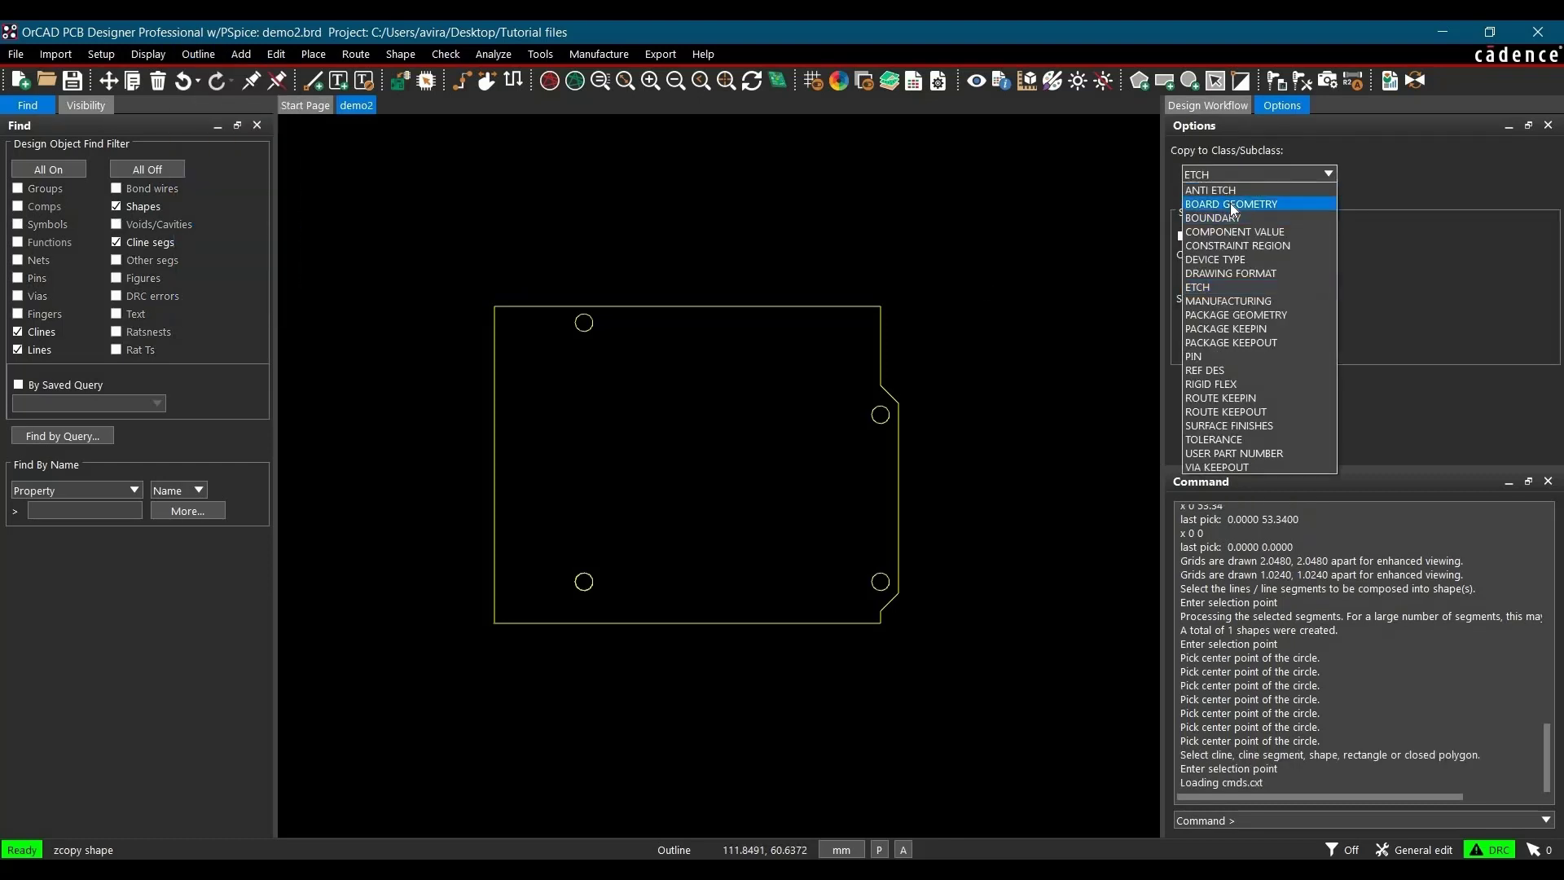
click(1230, 203)
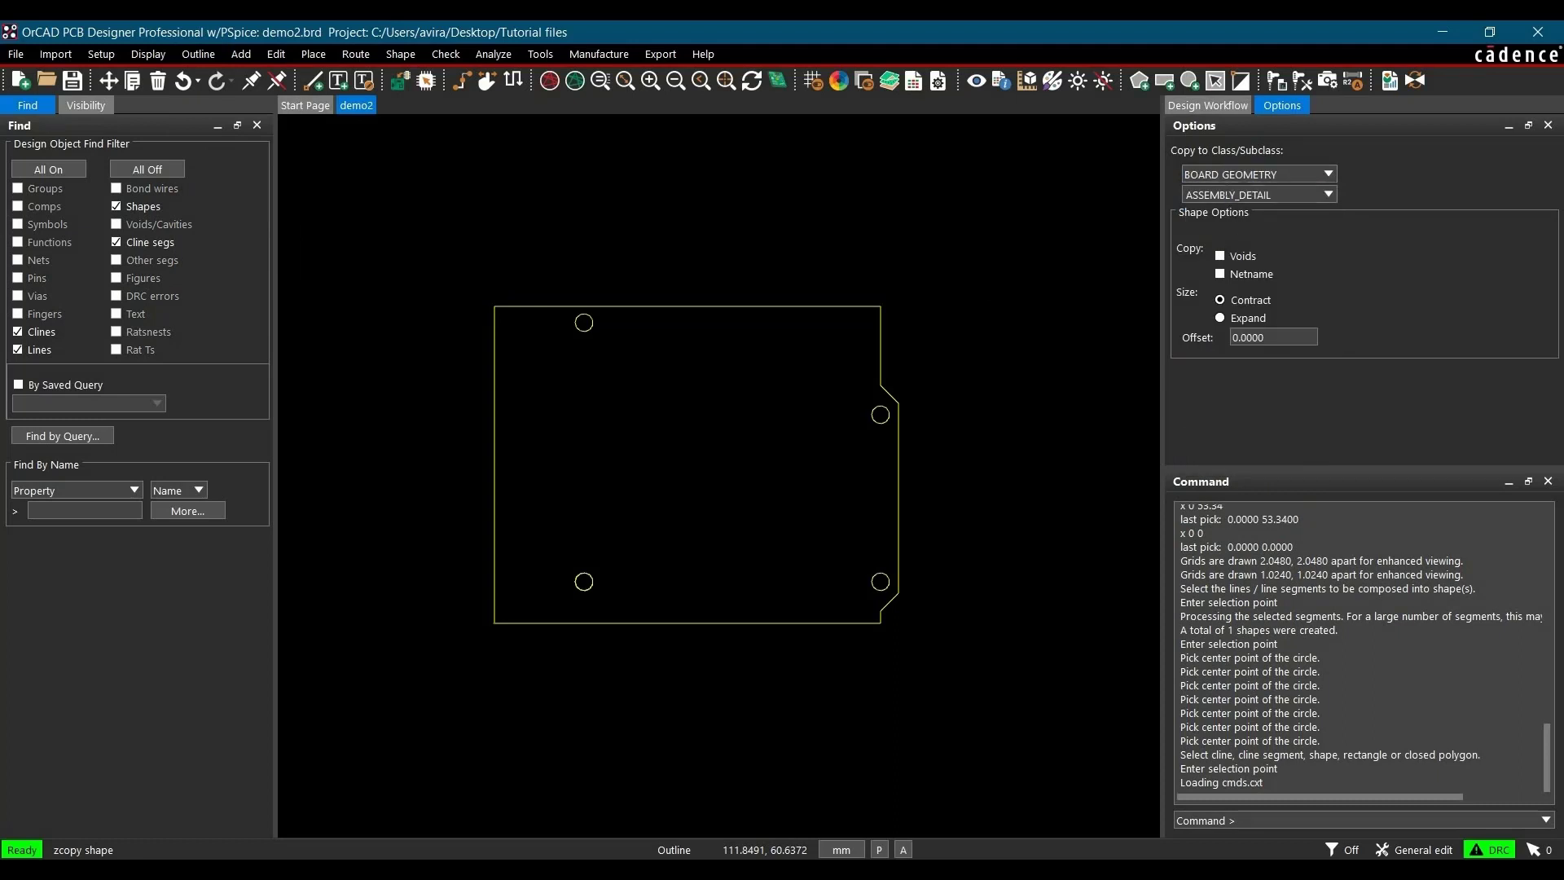
click(1302, 198)
click(1329, 194)
click(1239, 263)
scroll(597, 607, up, 2)
click(515, 521)
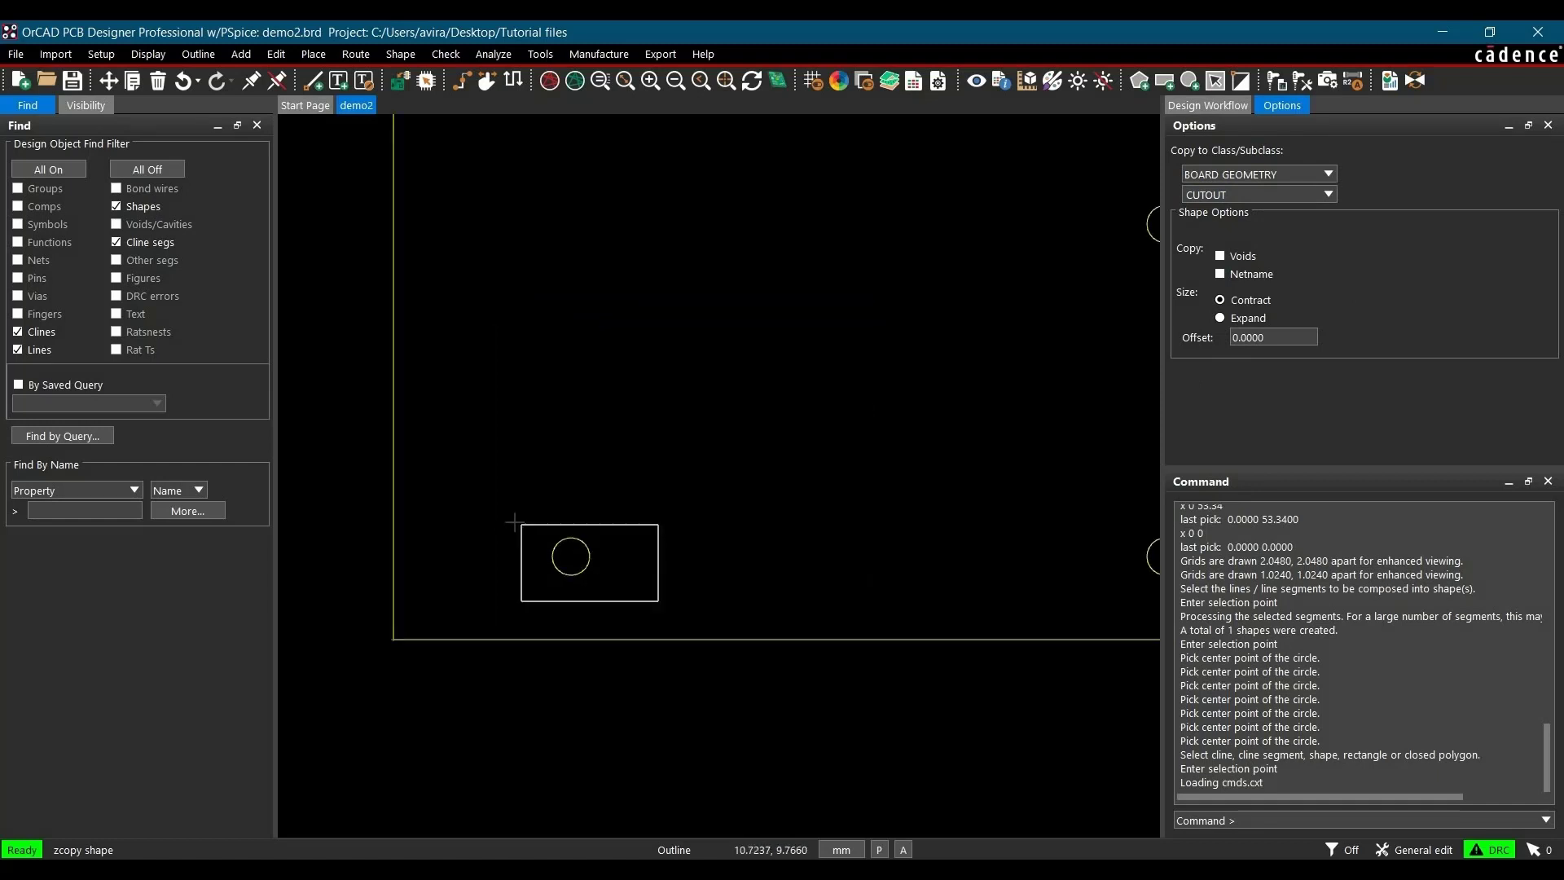
Copy the lower-right, upper-right and upper-left hole circles to the CUTOUT subclass and finish the Z-Copy command
scroll(486, 601, down, 2)
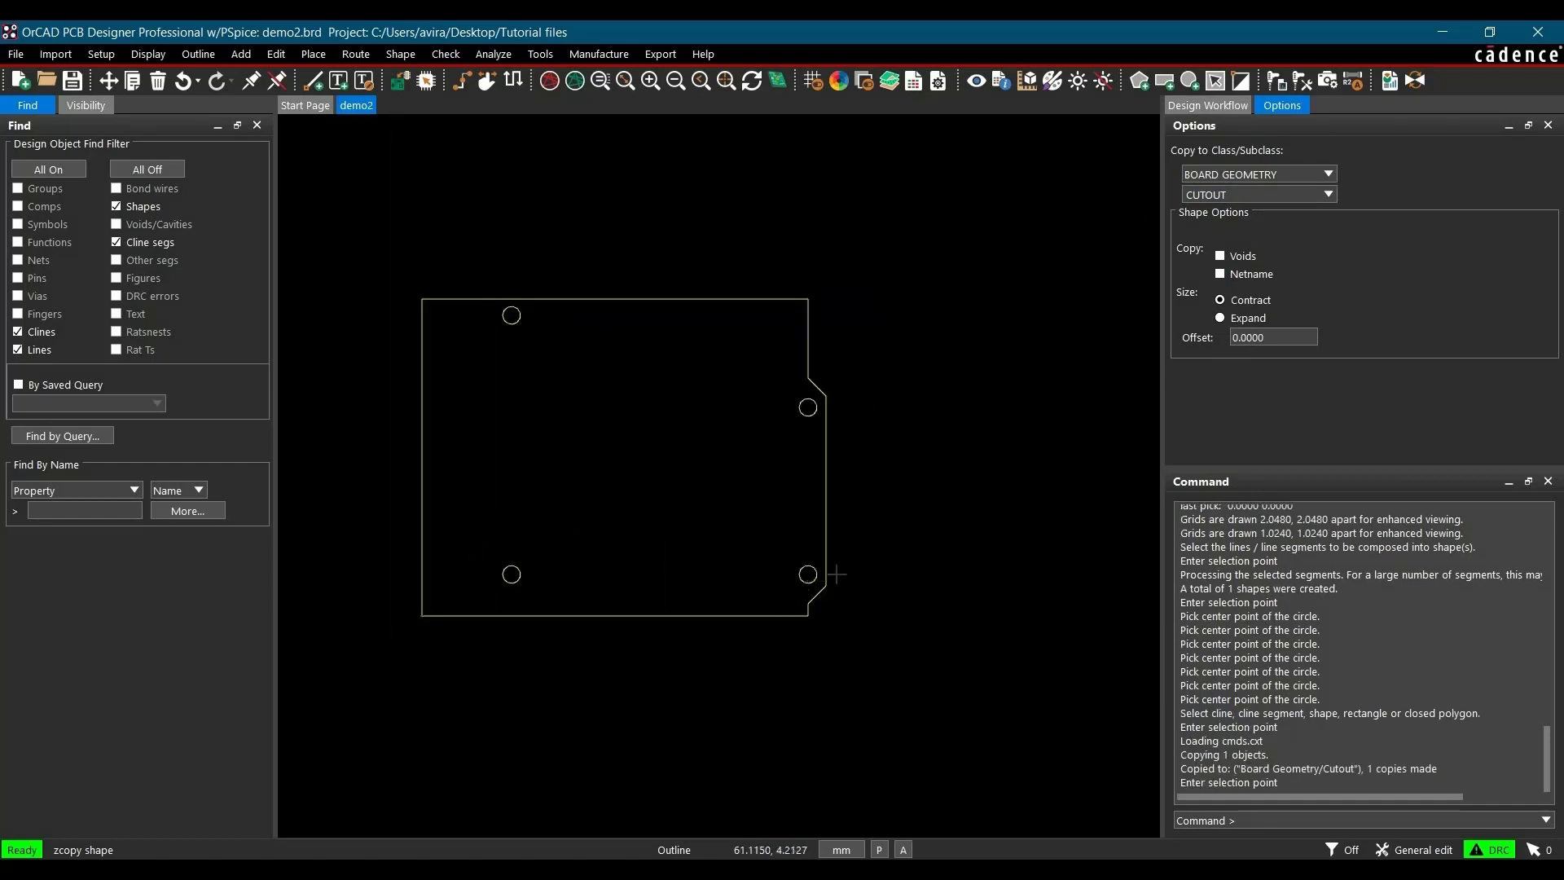
scroll(838, 574, up, 2)
drag(869, 579, 734, 461)
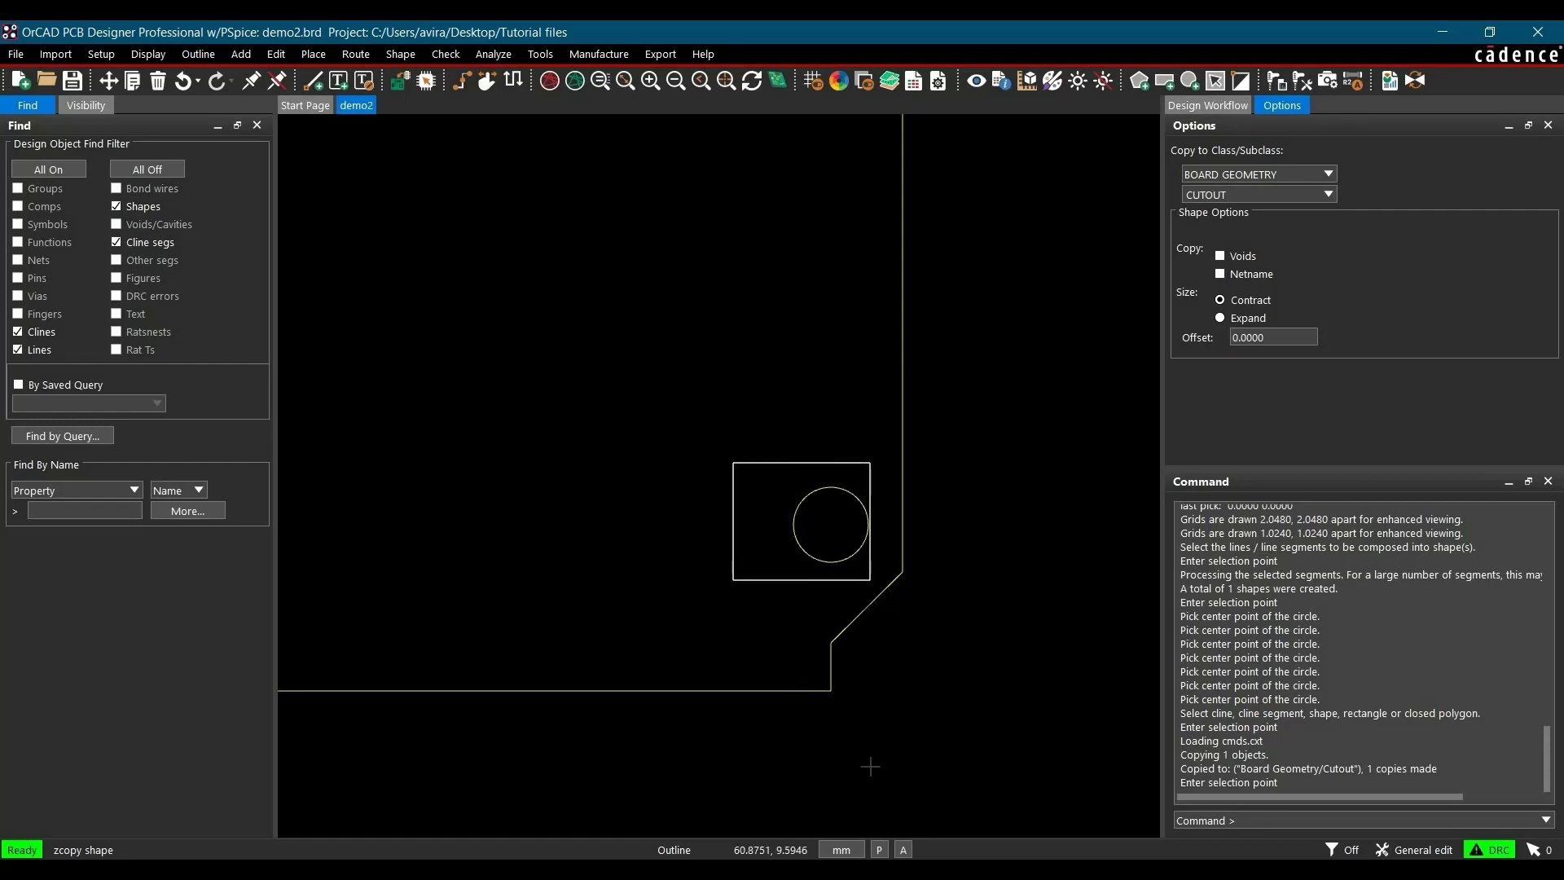
scroll(901, 800, down, 1)
drag(808, 297, 888, 380)
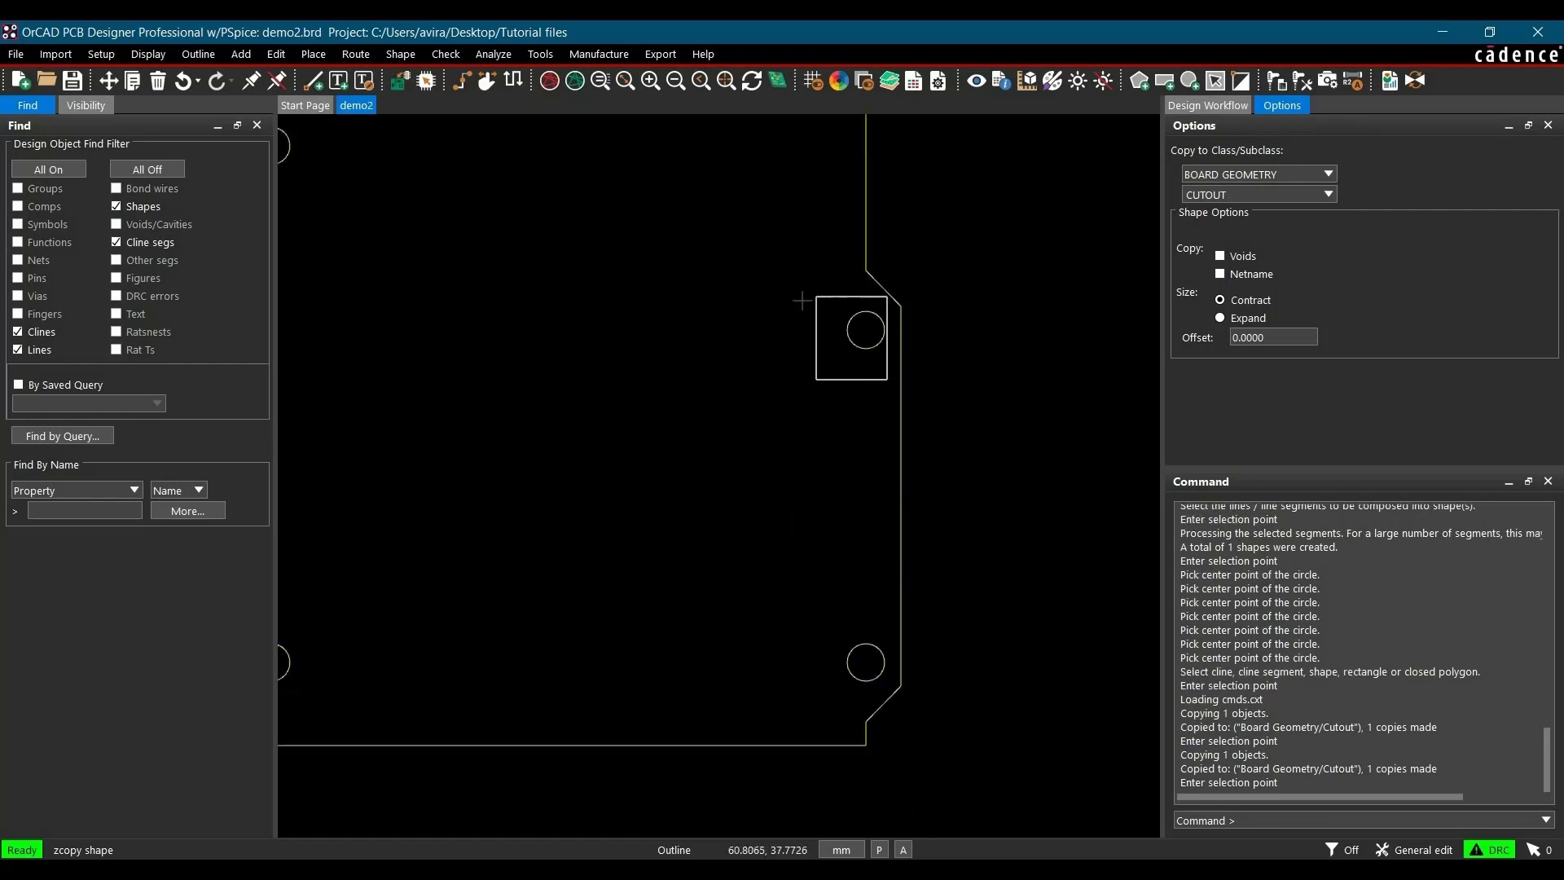
scroll(664, 280, down, 2)
scroll(609, 312, up, 2)
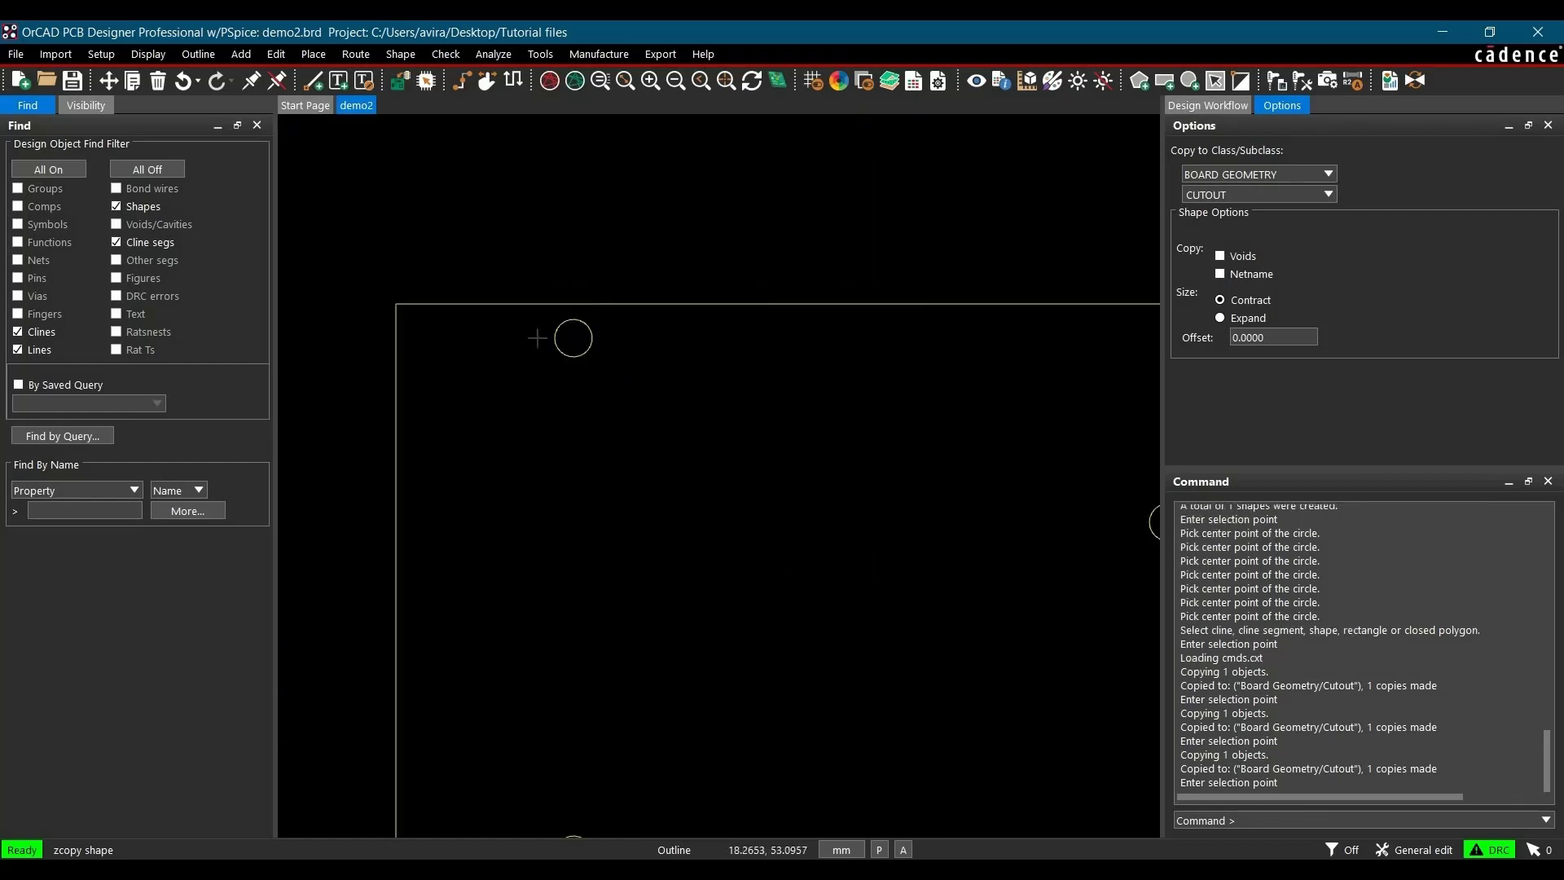
drag(633, 395, 516, 317)
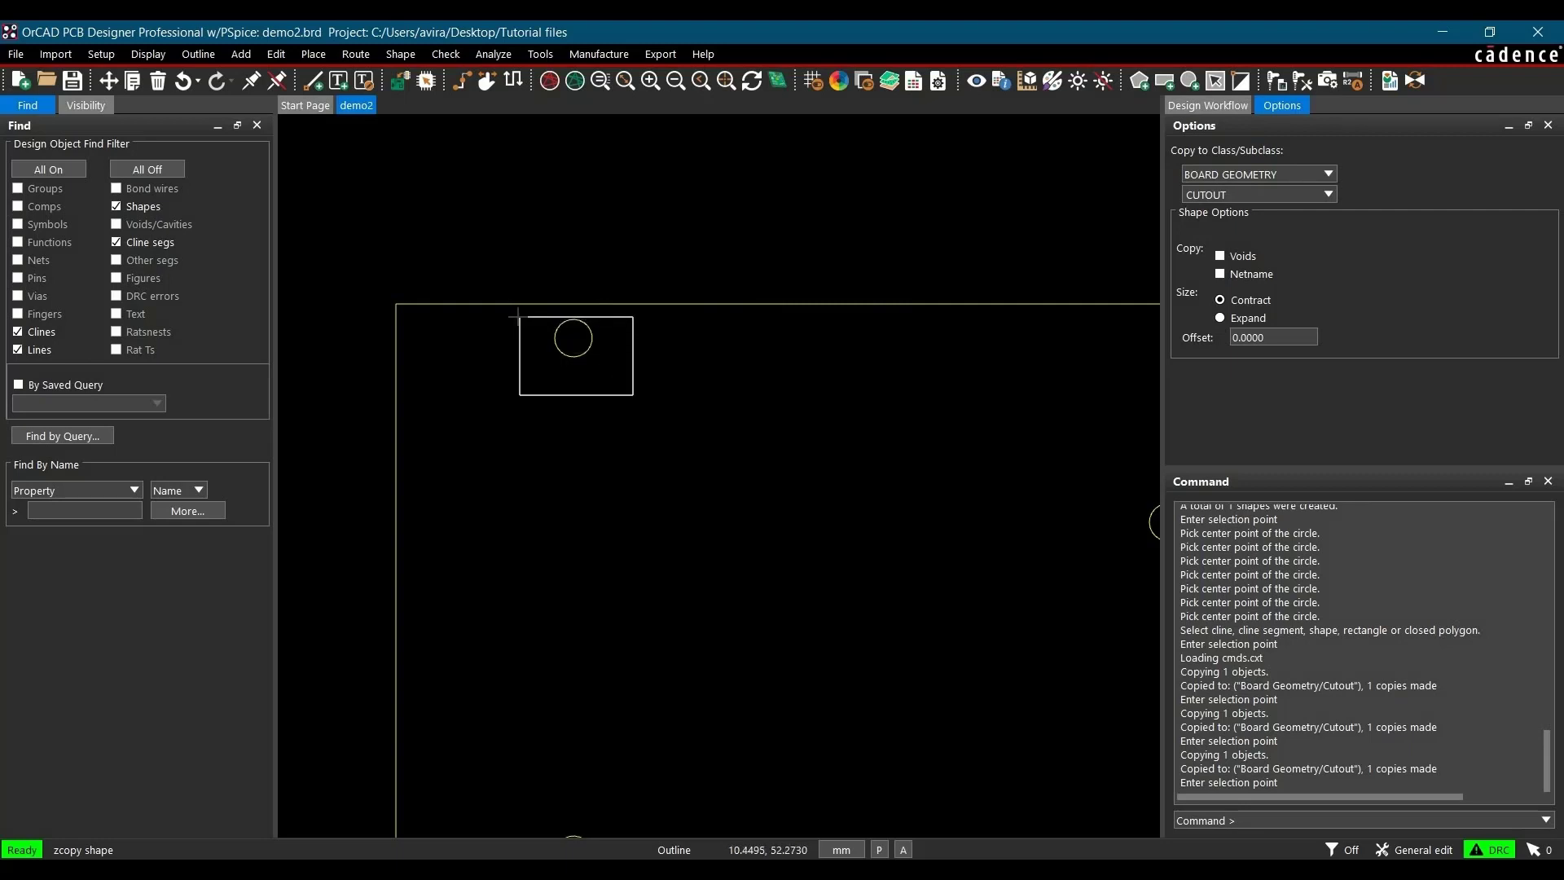
scroll(423, 360, down, 1)
scroll(644, 249, down, 1)
right_click(656, 254)
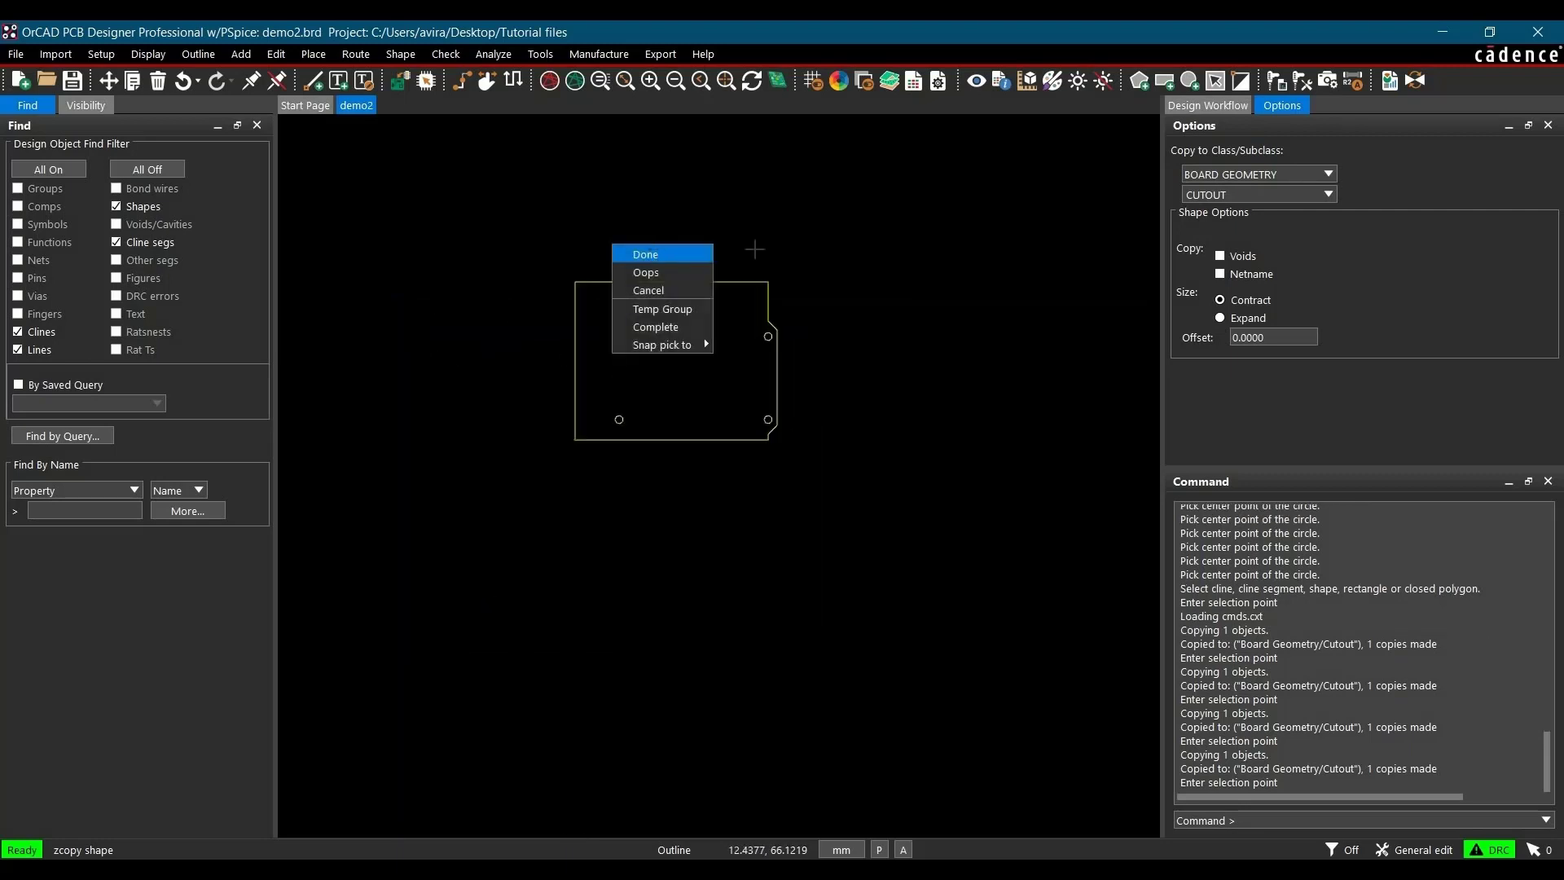
click(673, 259)
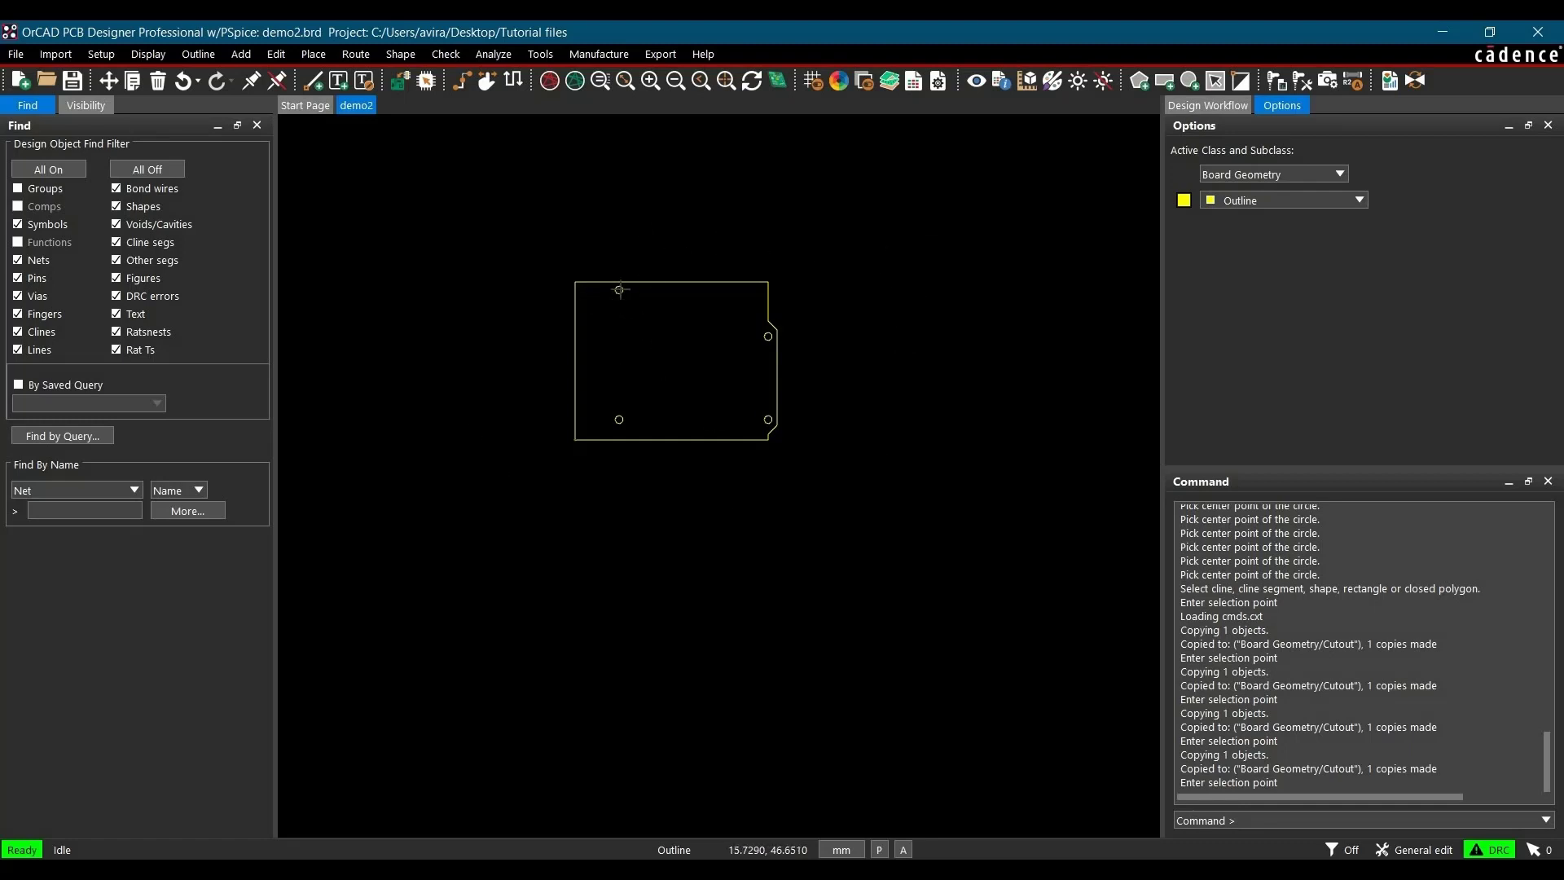
Open the board in the 3D canvas with all layers and objects included to check the four cutouts
scroll(619, 289, up, 4)
scroll(482, 359, down, 2)
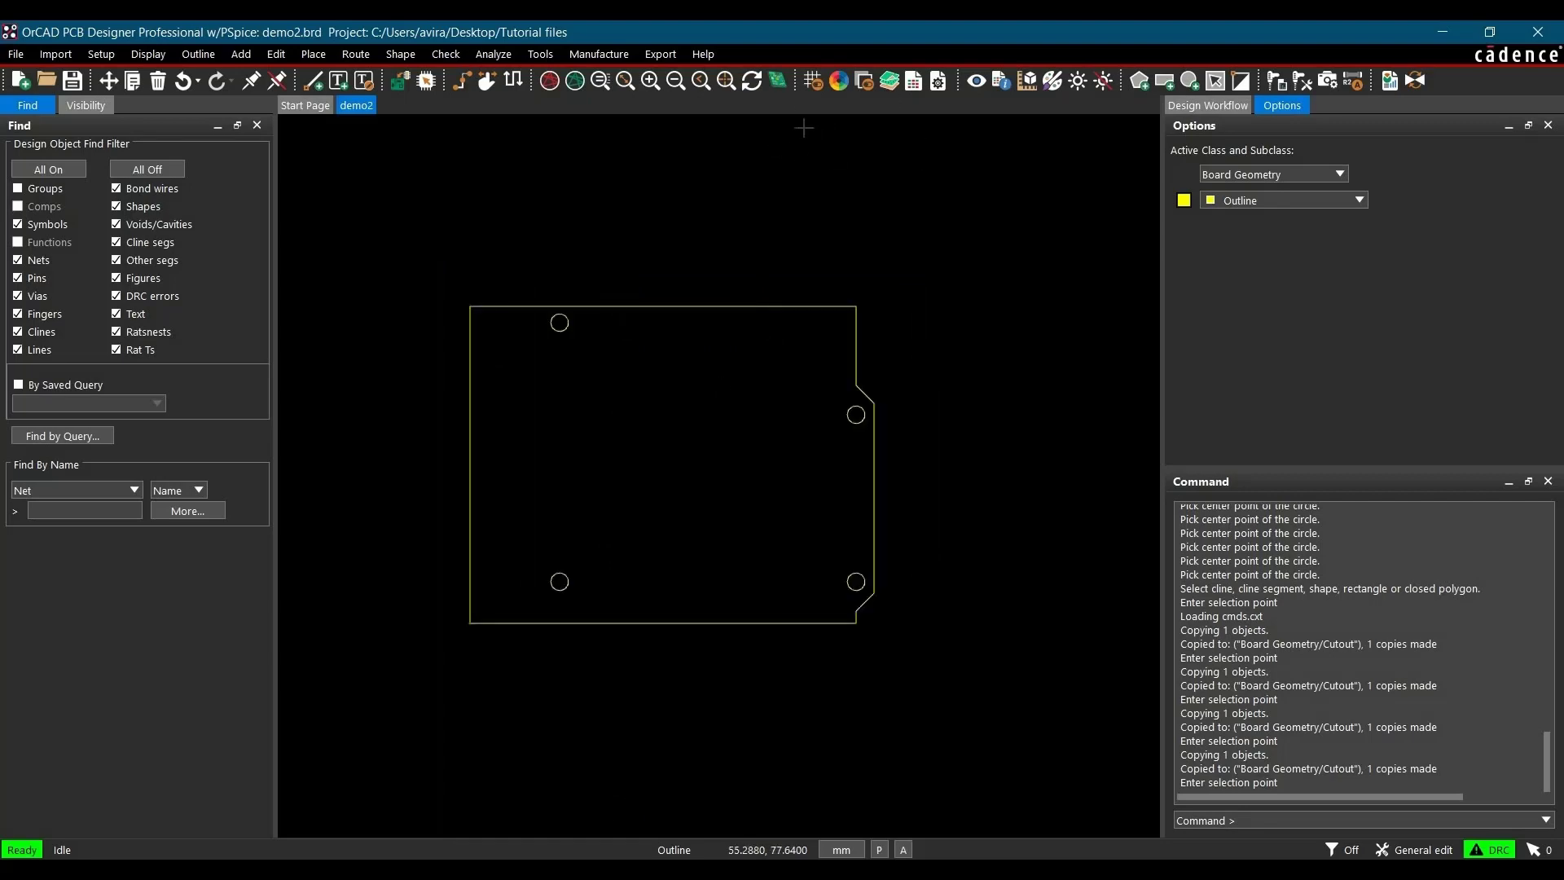
click(778, 79)
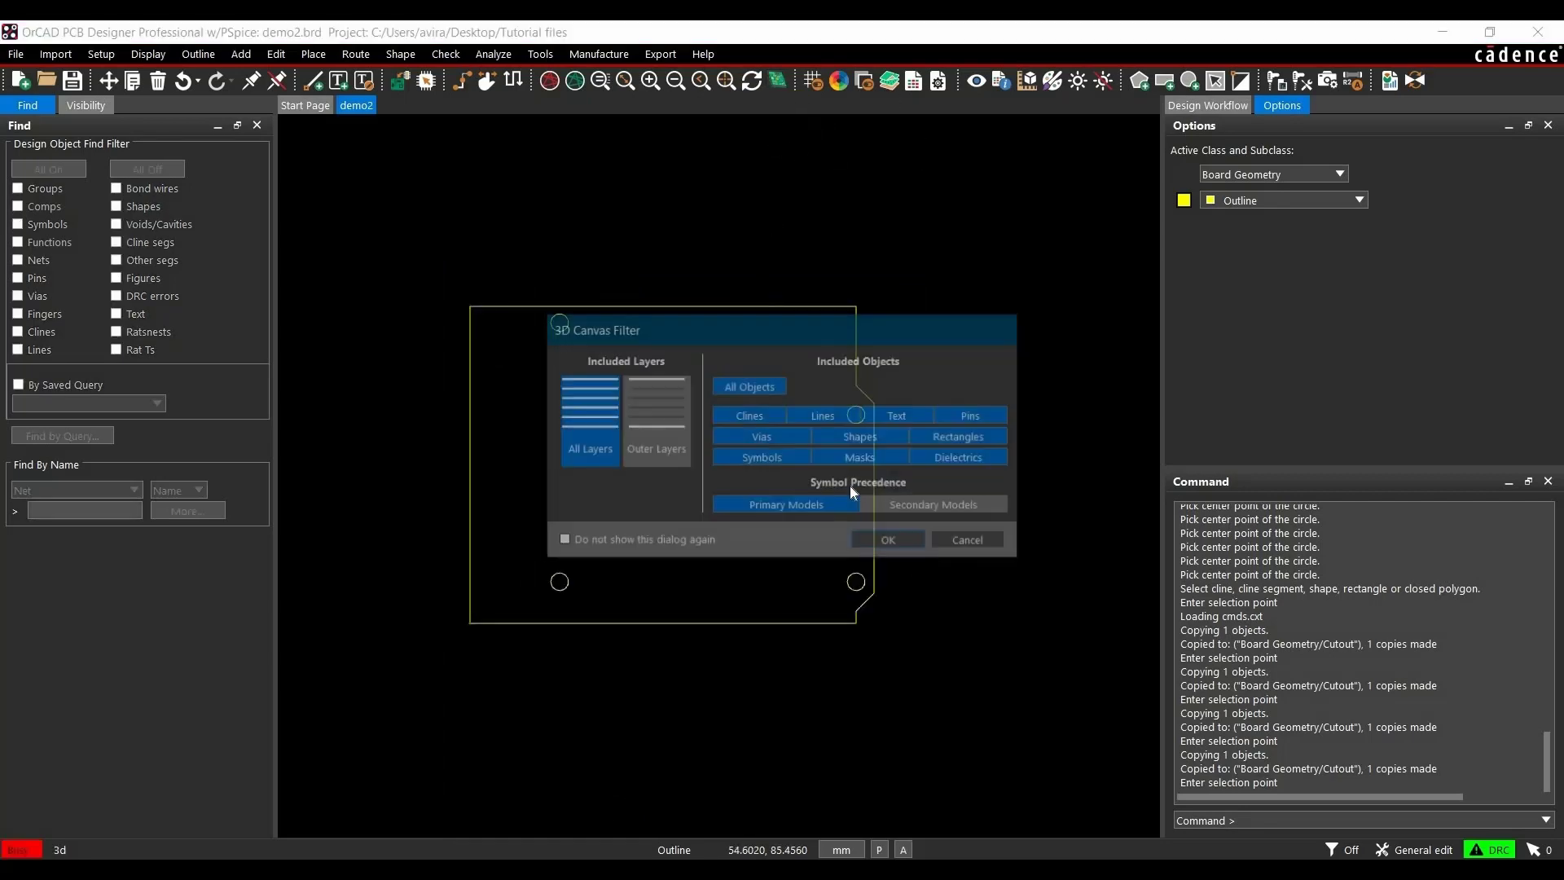
click(884, 542)
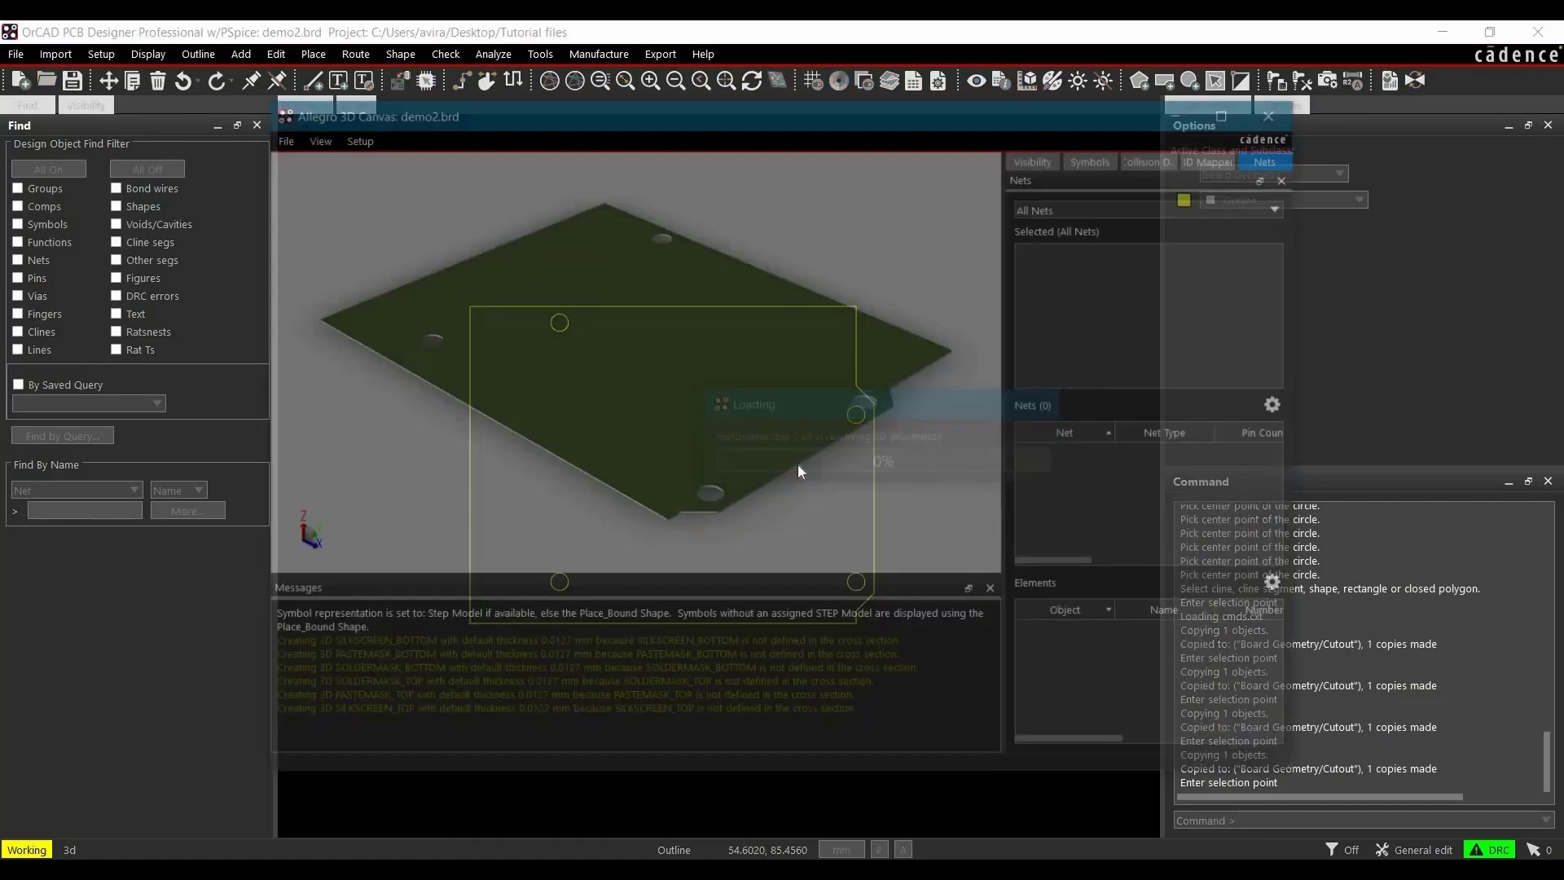